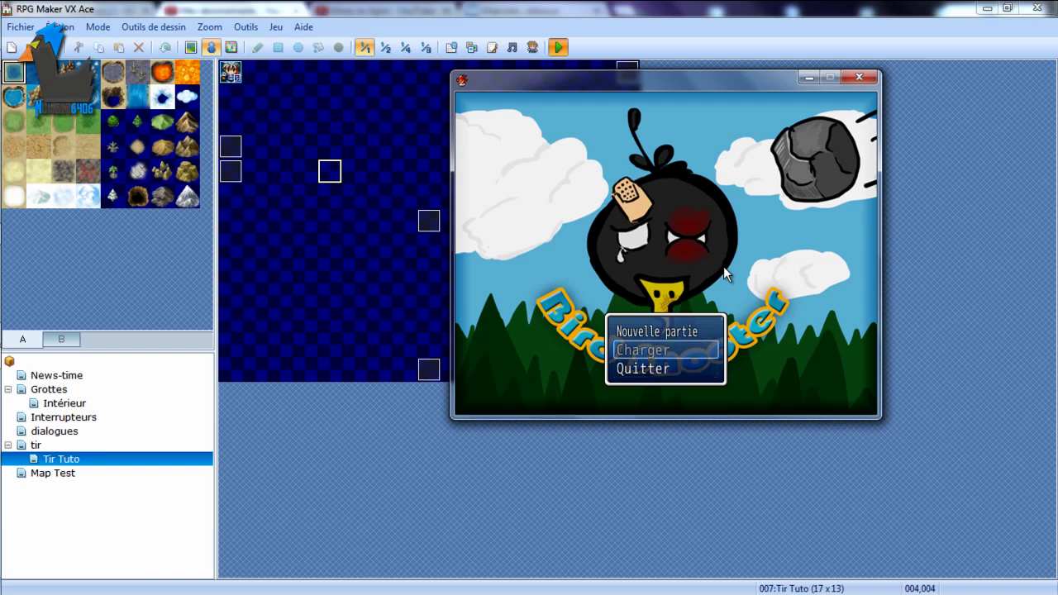
Step: Cycle through the title menu options in the running game test and close the game window
key("Up")
key("Down")
key("Down")
key("Up")
key("Up")
key("Up")
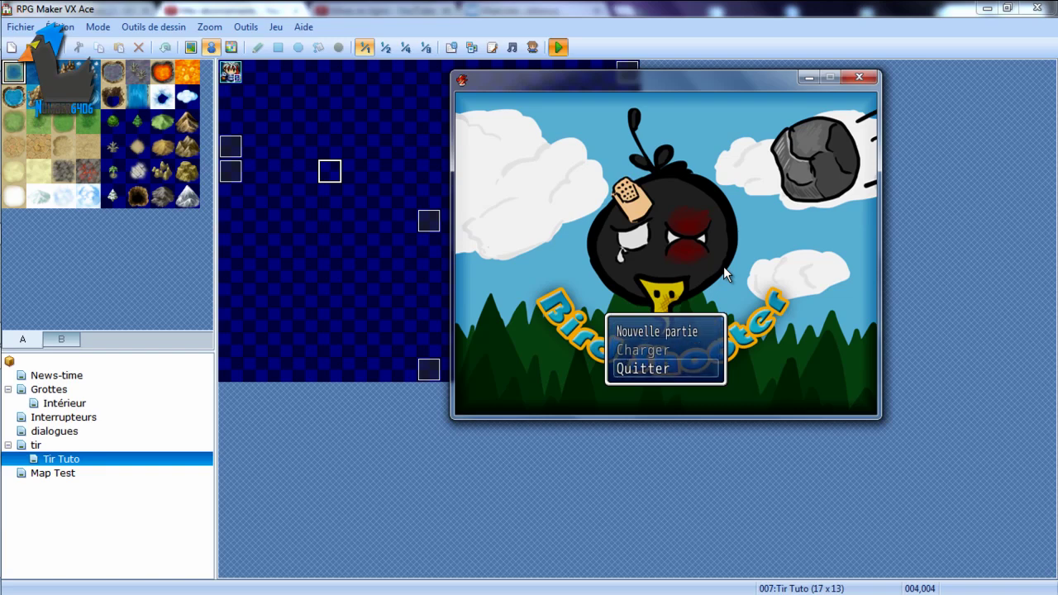
key("Down")
key("Down")
key("Down")
key("Down")
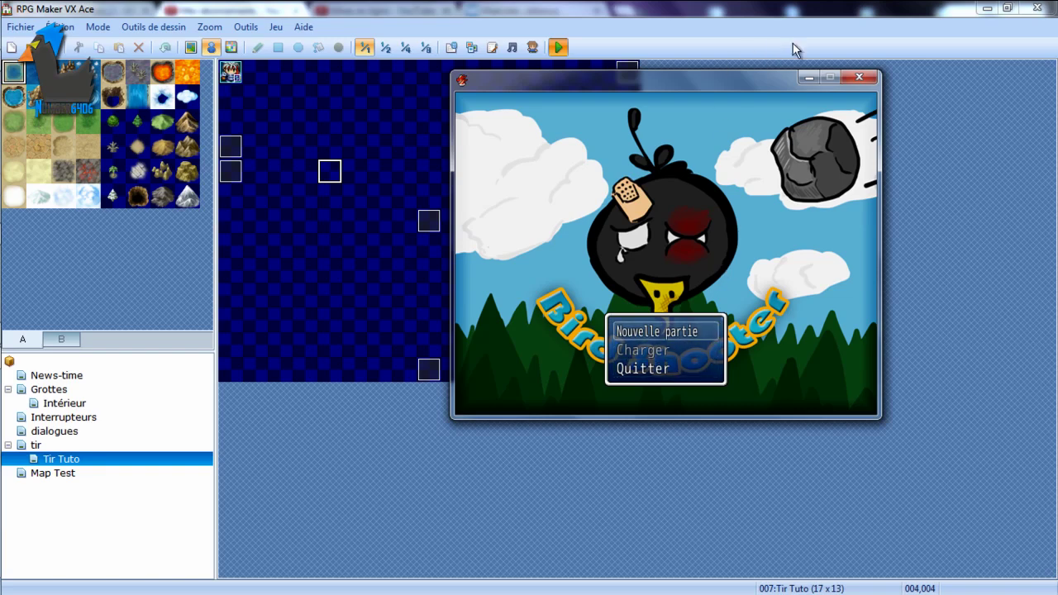
left_click(860, 78)
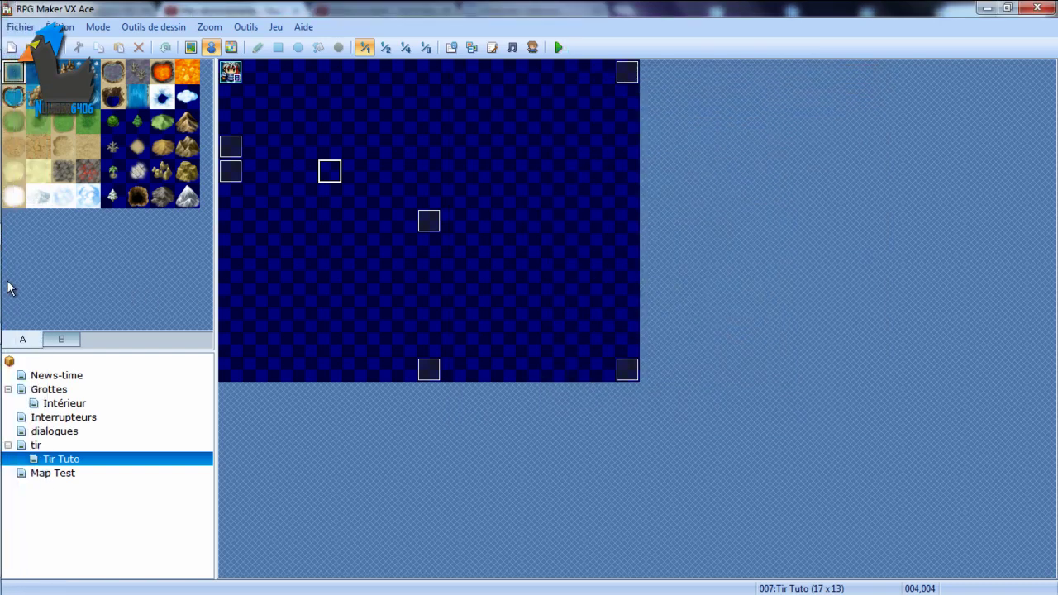
Step: Preview the TITRE-BIRD! image under Graphics/Titles1 in the resource manager and close the manager
mouse_move(25, 284)
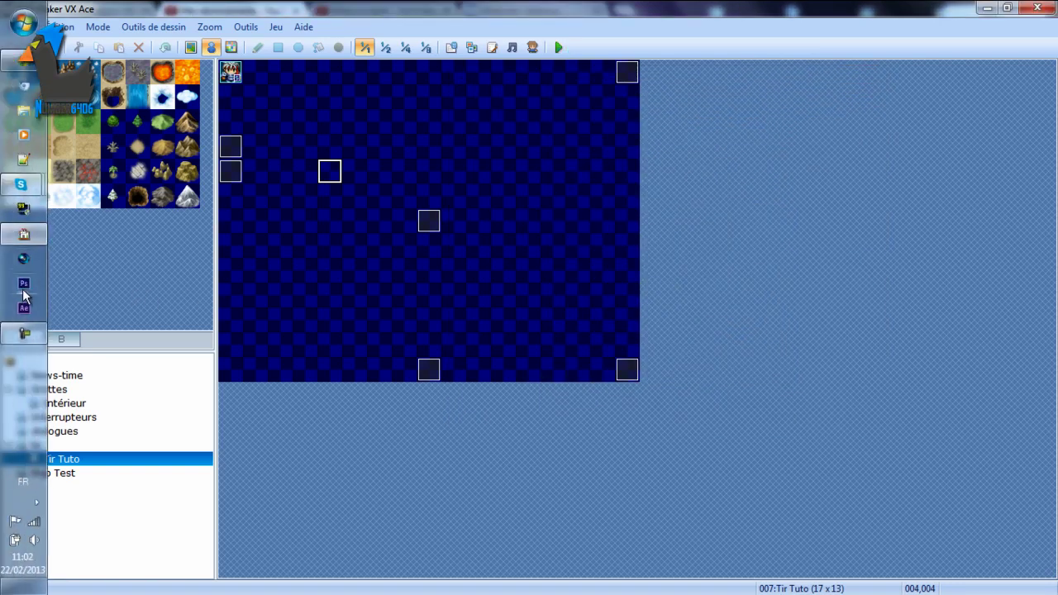
left_click(472, 48)
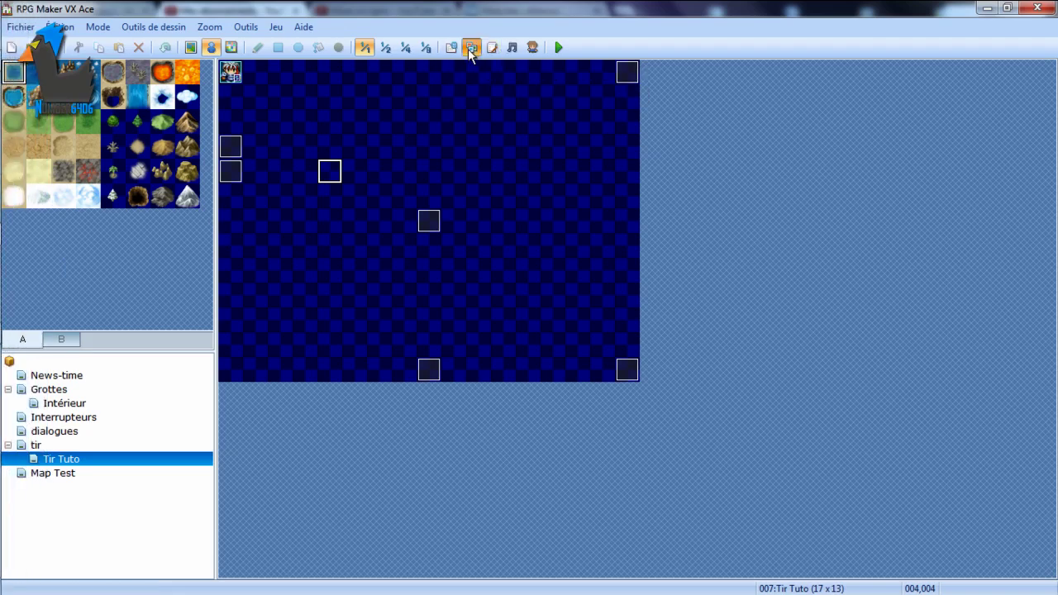
left_click(530, 166)
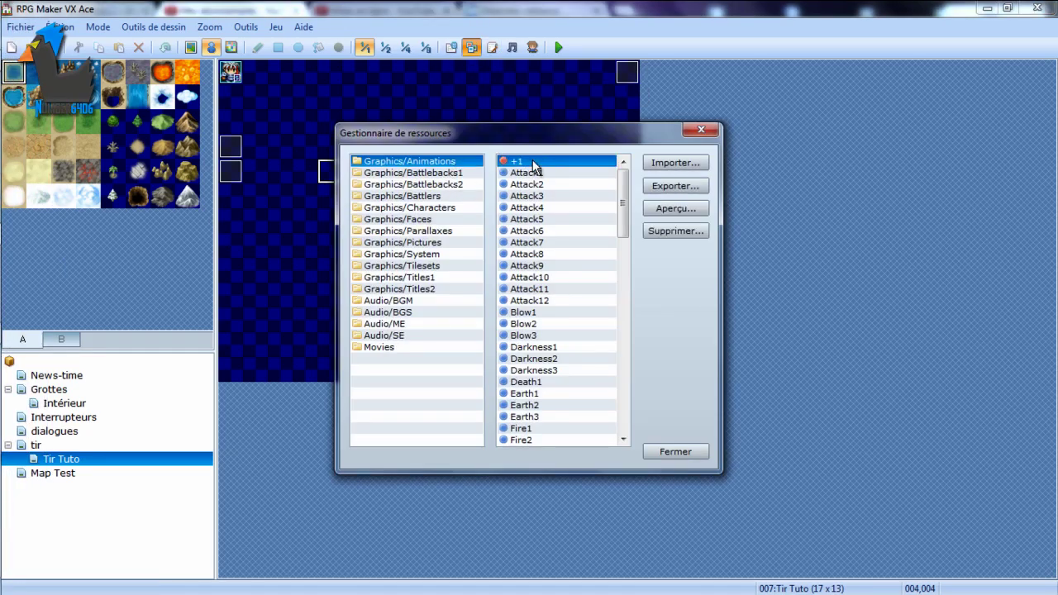
left_click_drag(428, 177, 422, 284)
double_click(541, 162)
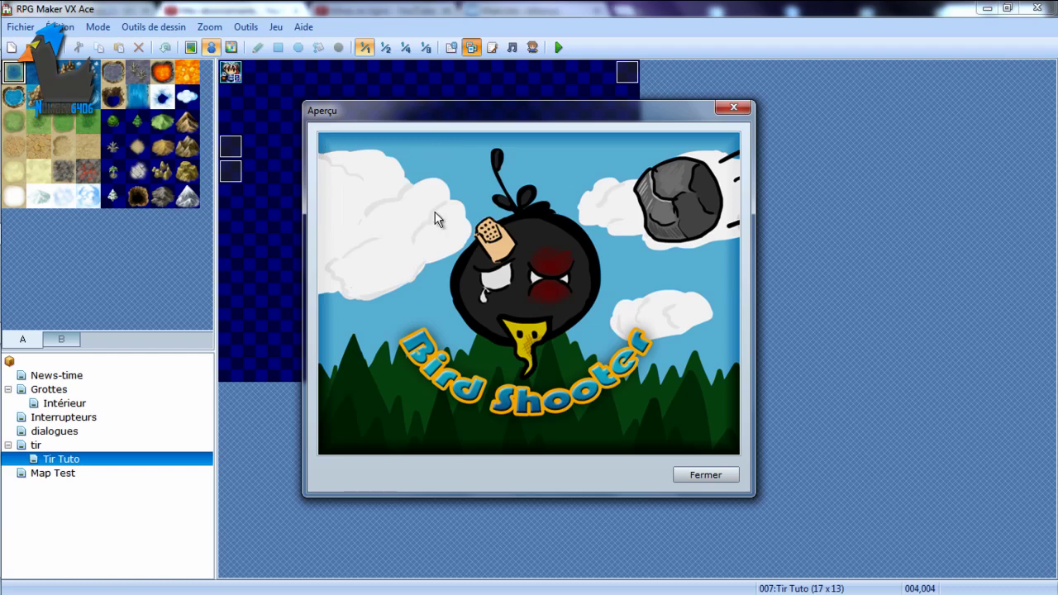
left_click(733, 108)
mouse_move(2, 283)
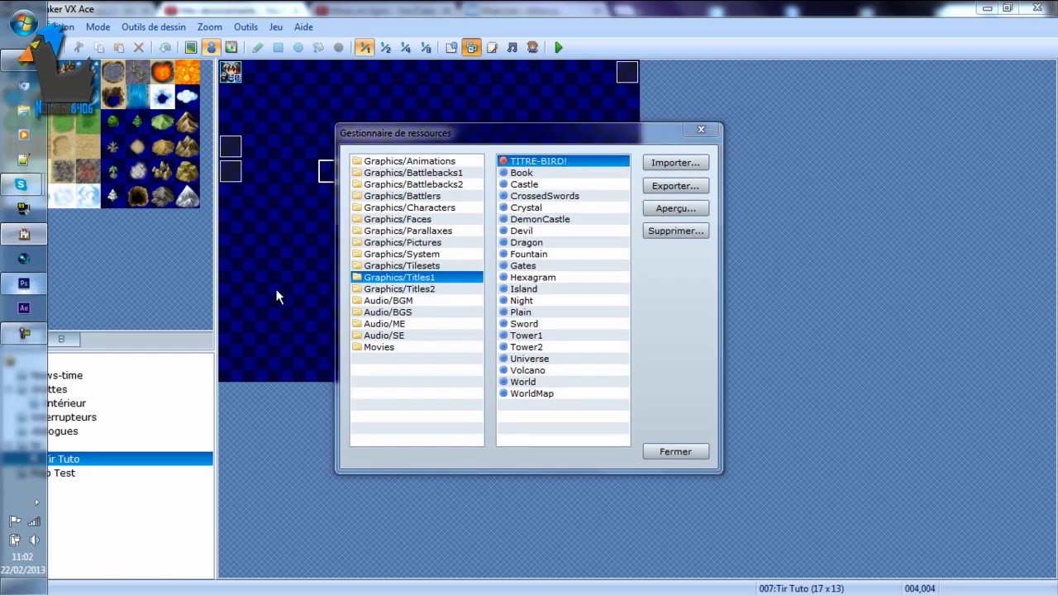
left_click(701, 131)
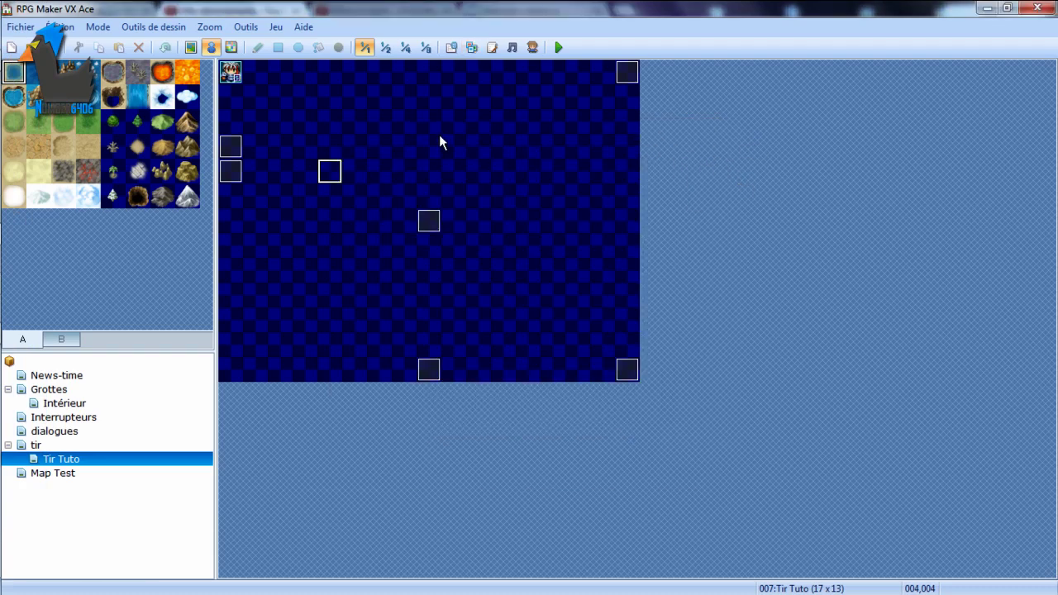
Step: Switch to Photoshop
mouse_move(2, 302)
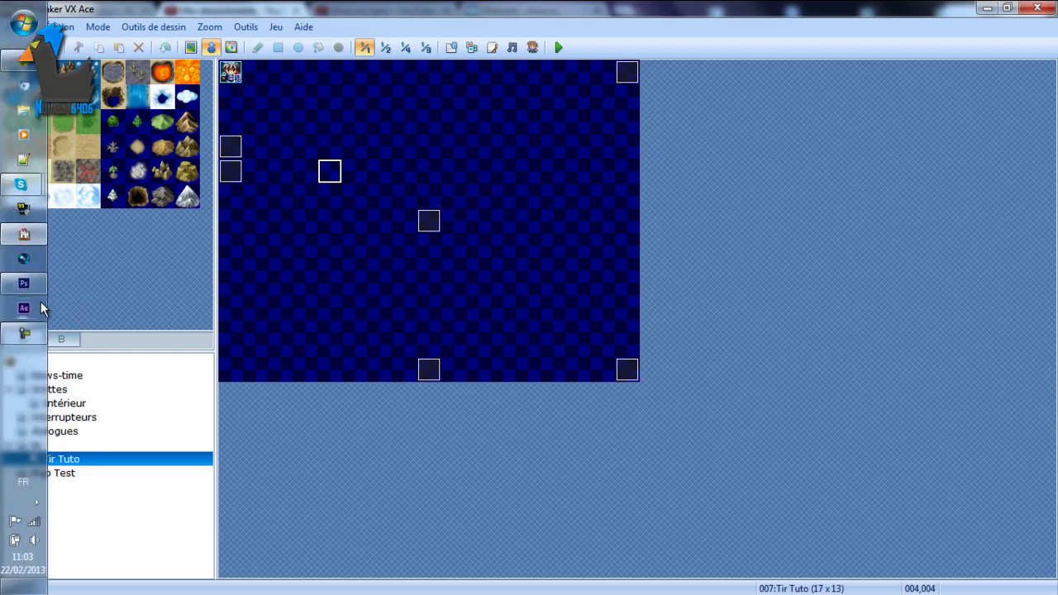
mouse_move(24, 282)
mouse_move(103, 279)
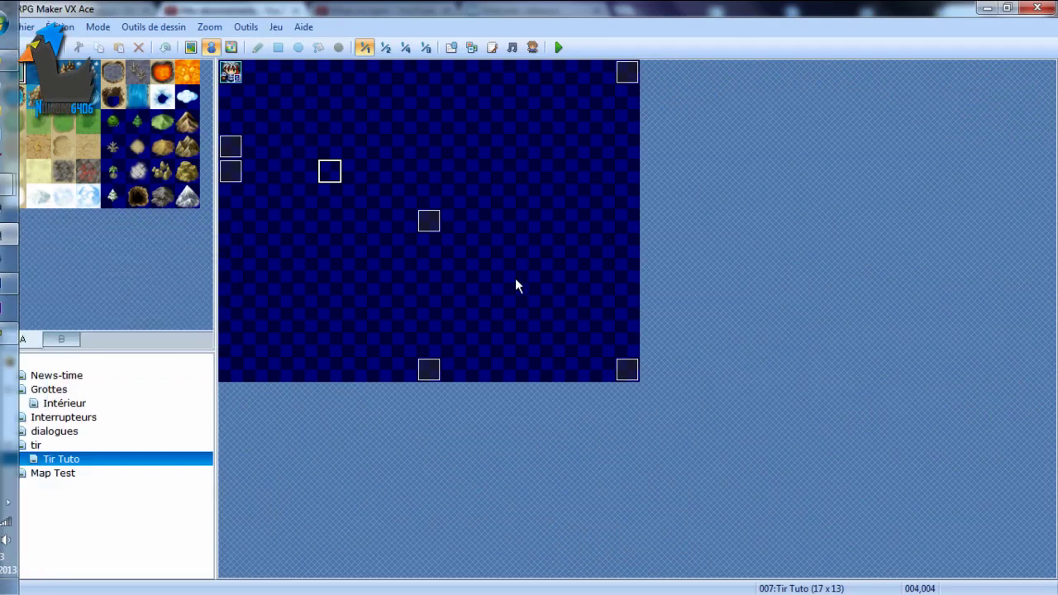
left_click(22, 284)
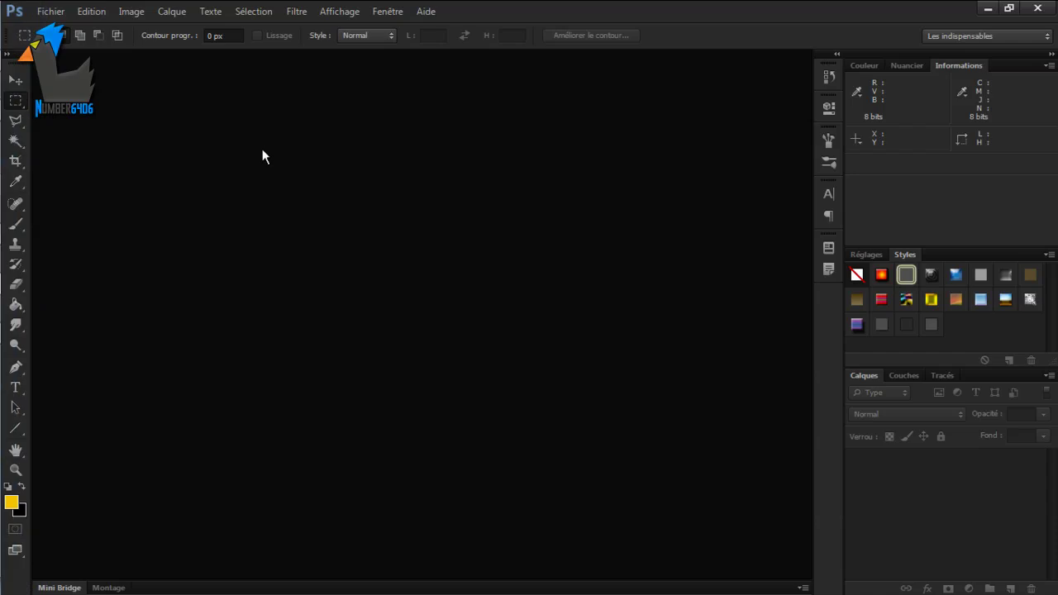
Step: Open a file explorer window and browse from the computer to the SAMSUNG (F:) drive
double_click(263, 149)
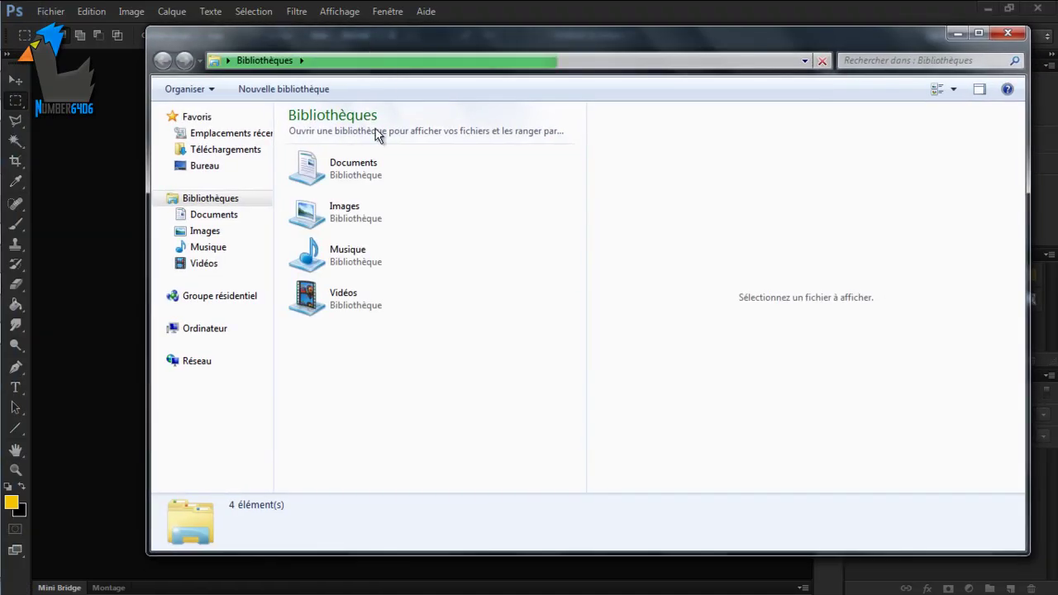
left_click(200, 330)
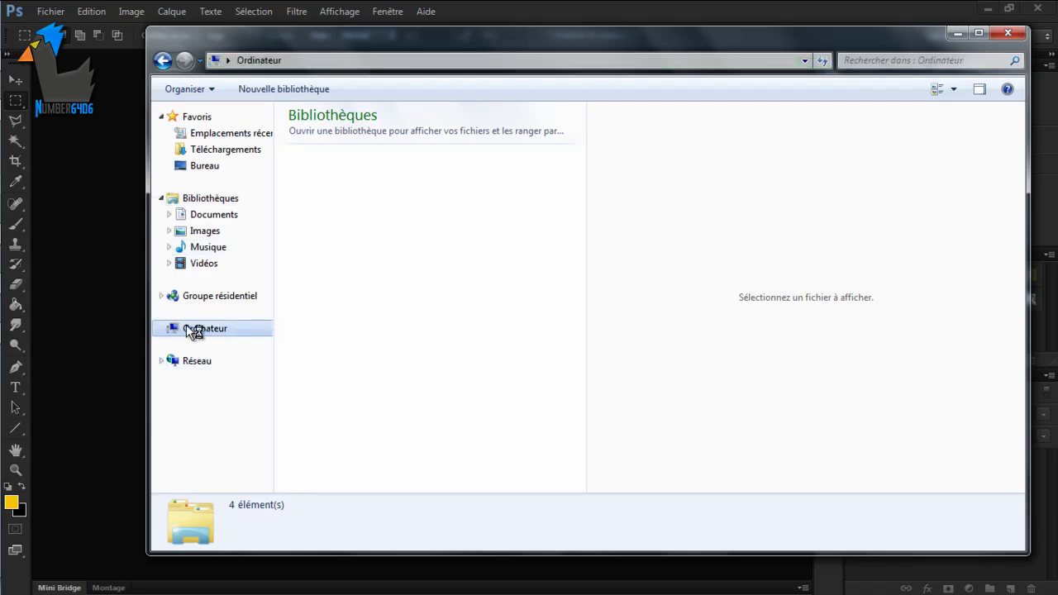
left_click(272, 329)
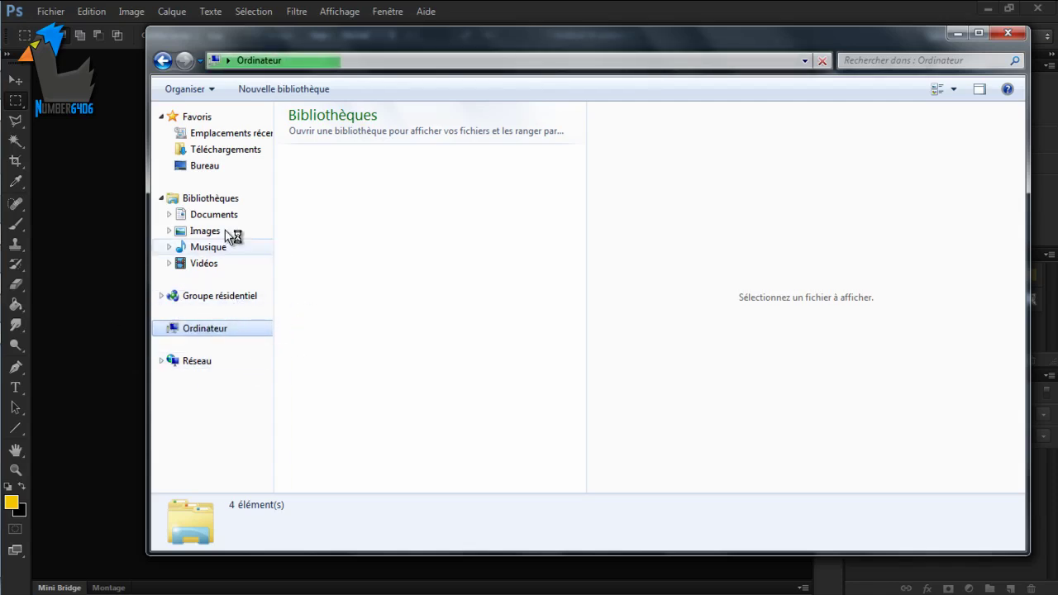
mouse_move(341, 38)
left_mouse_down()
mouse_move(298, 41)
mouse_move(297, 25)
mouse_move(271, 66)
mouse_move(260, 38)
mouse_move(369, 24)
mouse_move(371, 13)
mouse_move(349, 33)
left_mouse_up()
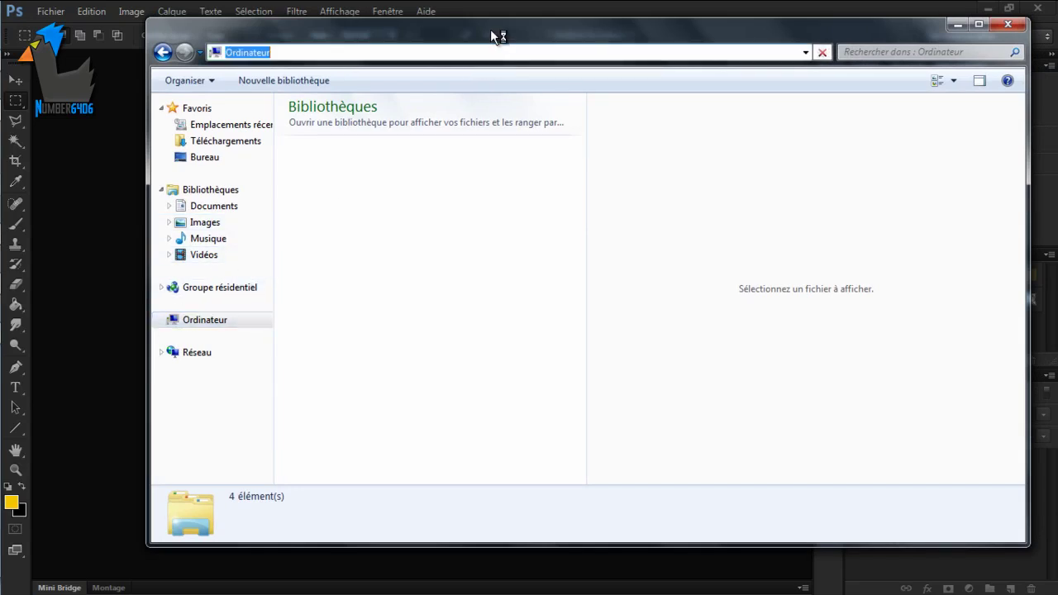
left_click_drag(490, 29, 426, 29)
left_click(388, 60)
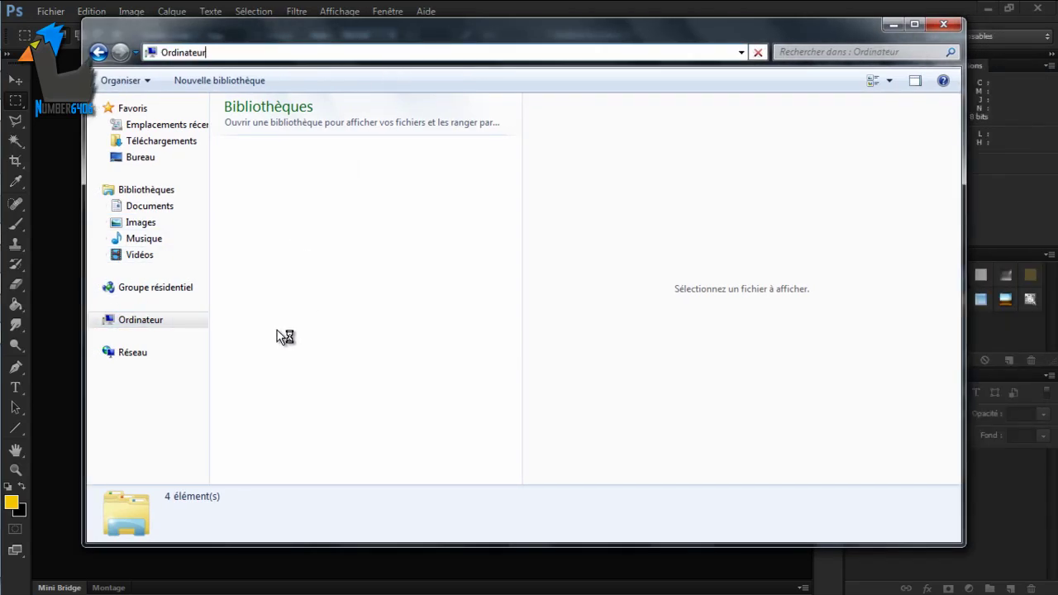
left_click(144, 320)
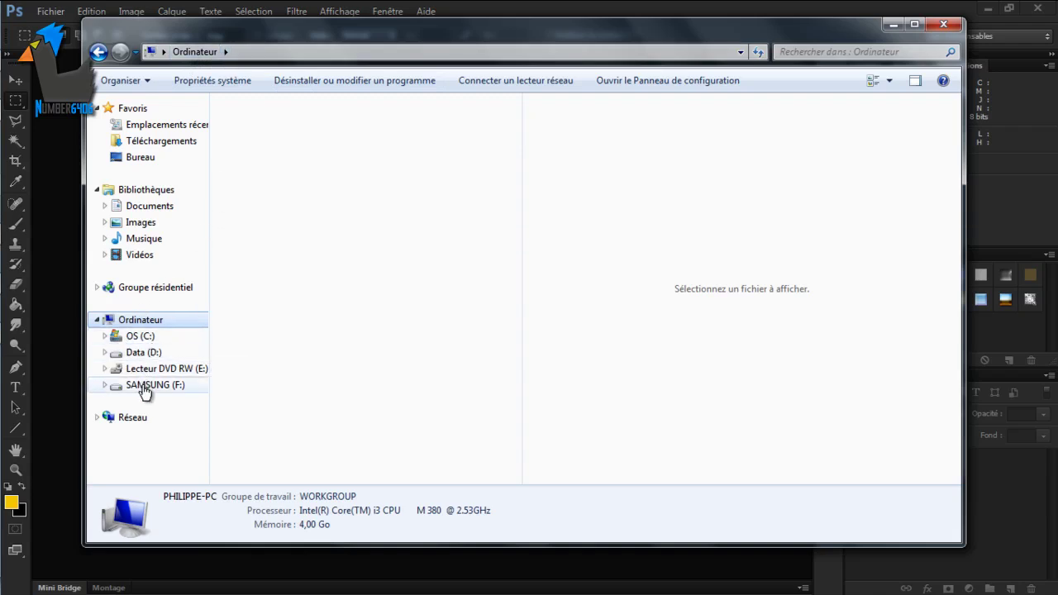
left_click(143, 386)
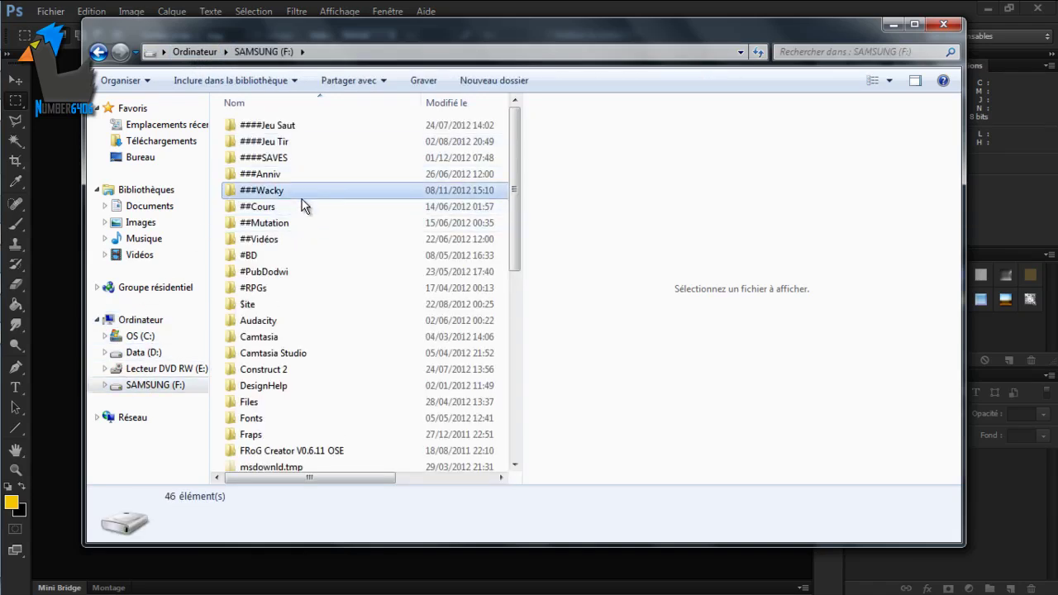
Step: Open the TITRE-BIRD! image from the #RPGs\##TutosRM\Graphics\Titles1 folder in Photoshop
left_click(302, 198)
double_click(257, 287)
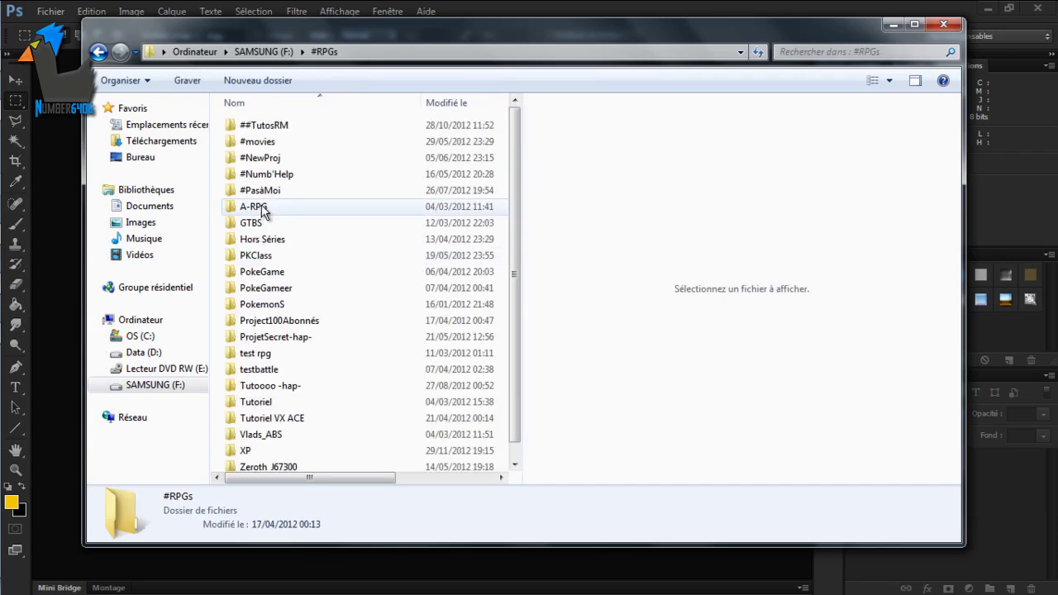
double_click(267, 125)
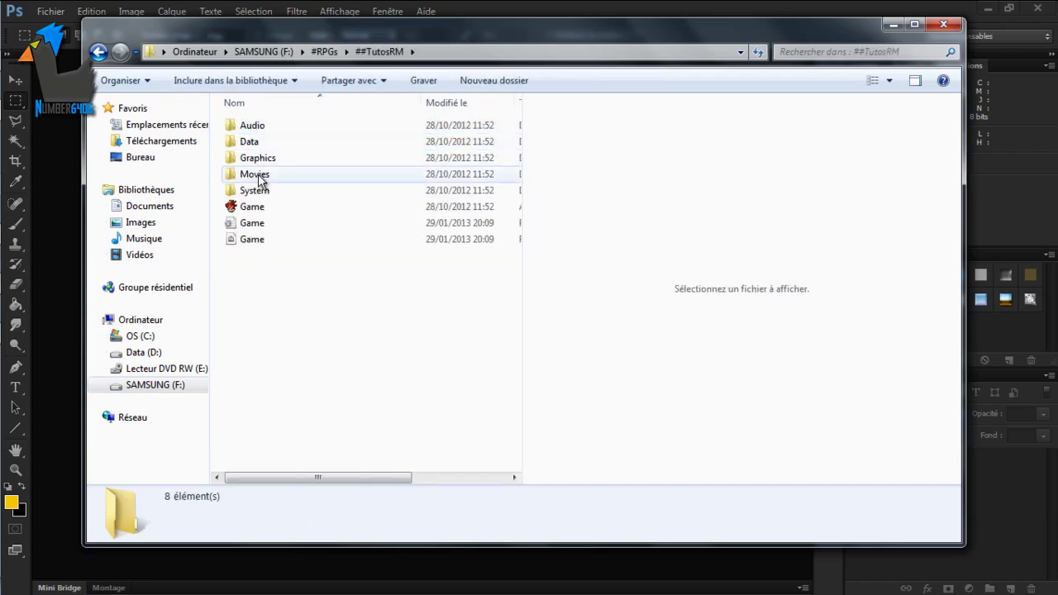
double_click(258, 158)
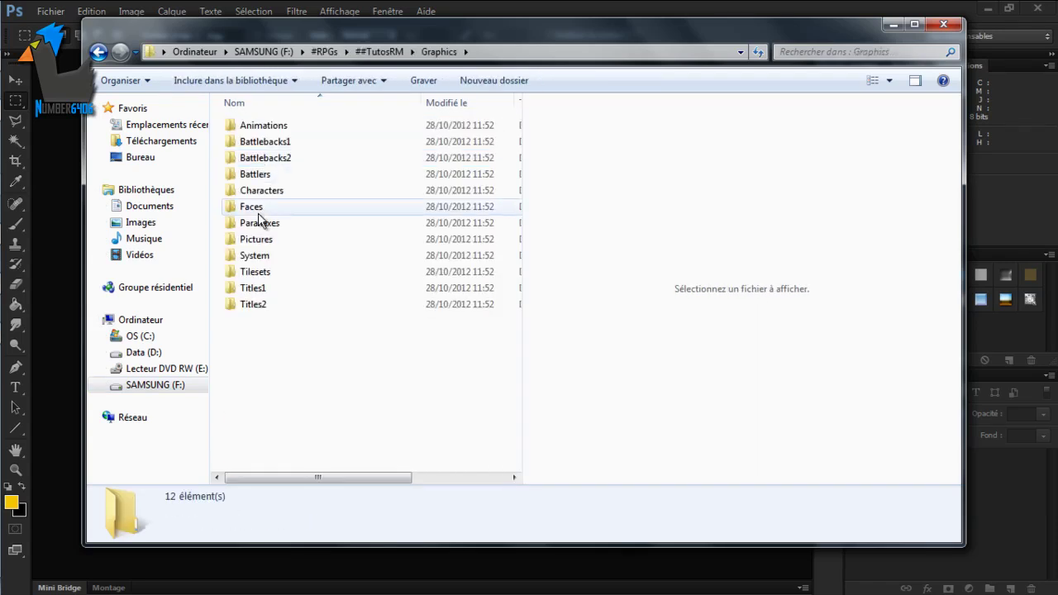
double_click(253, 287)
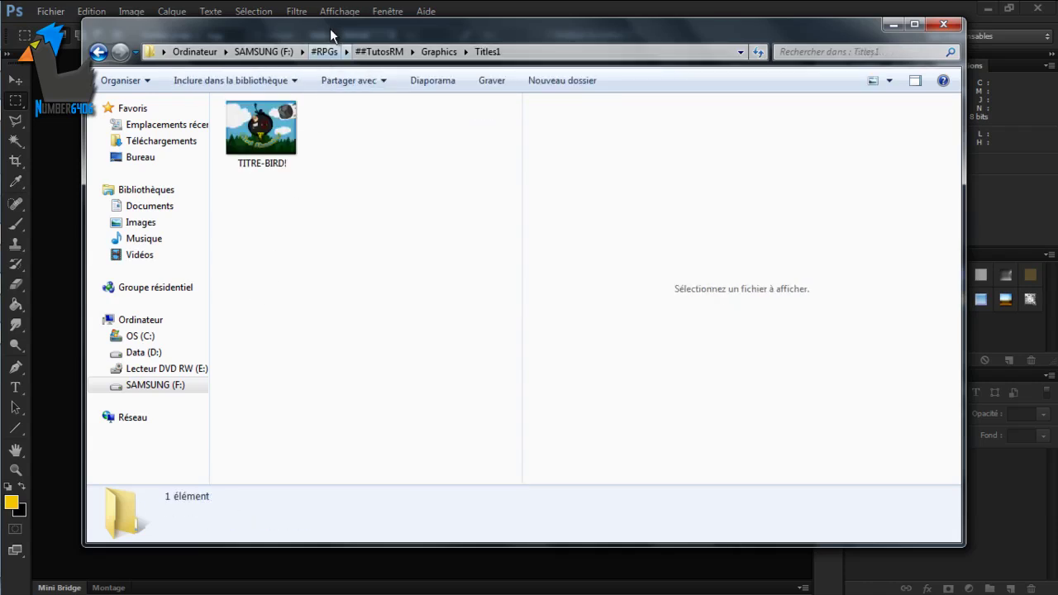
left_click_drag(330, 28, 578, 164)
left_click_drag(267, 215, 172, 96)
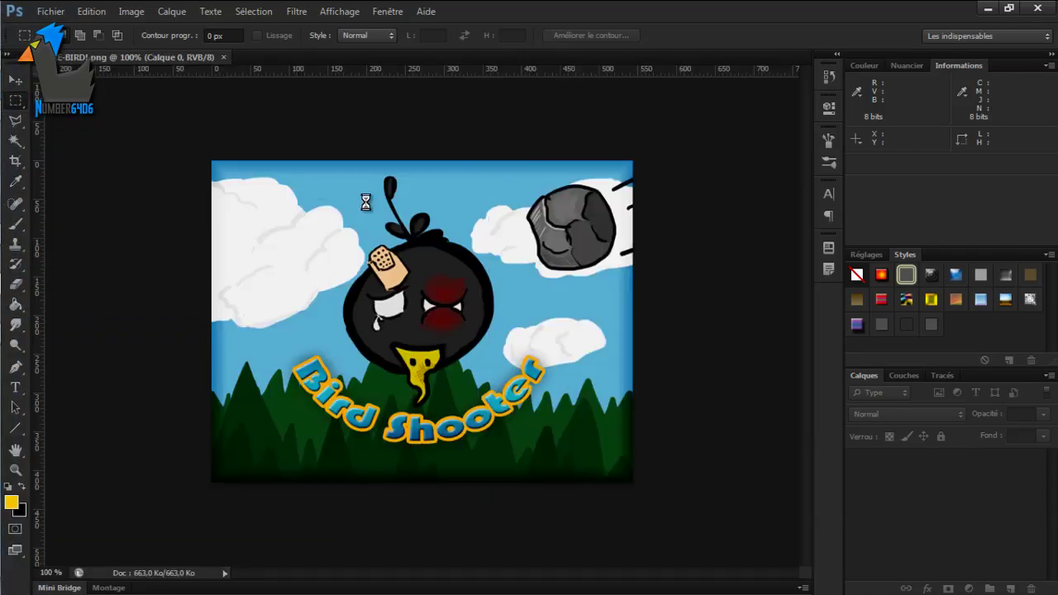
Step: Add a new layer above the image and place horizontal guides at about 20 and 200 px and a vertical guide at about 150 px
scroll(396, 281, "up", 2)
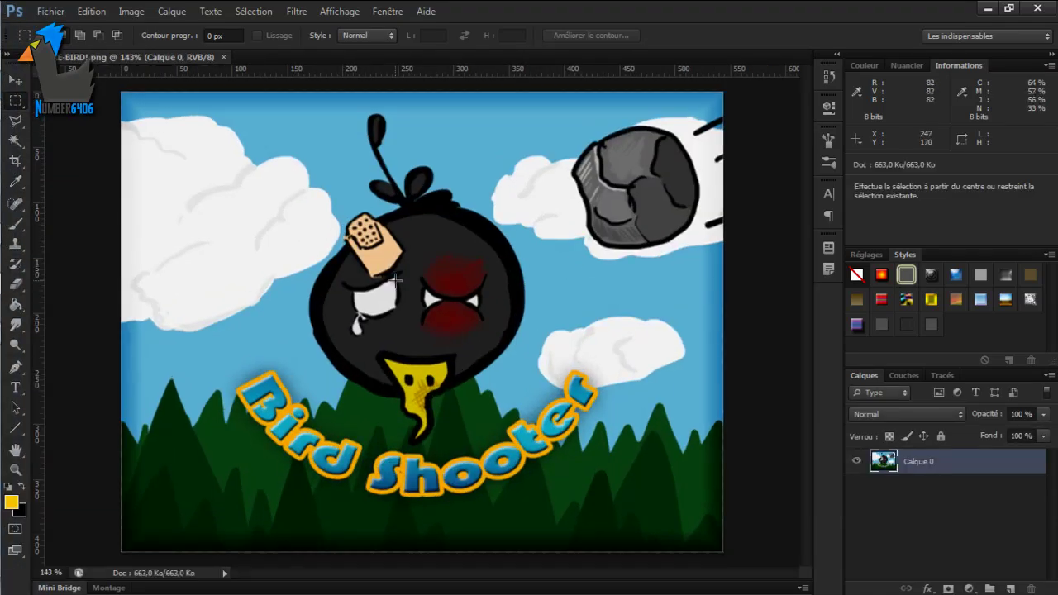
left_click(1010, 589)
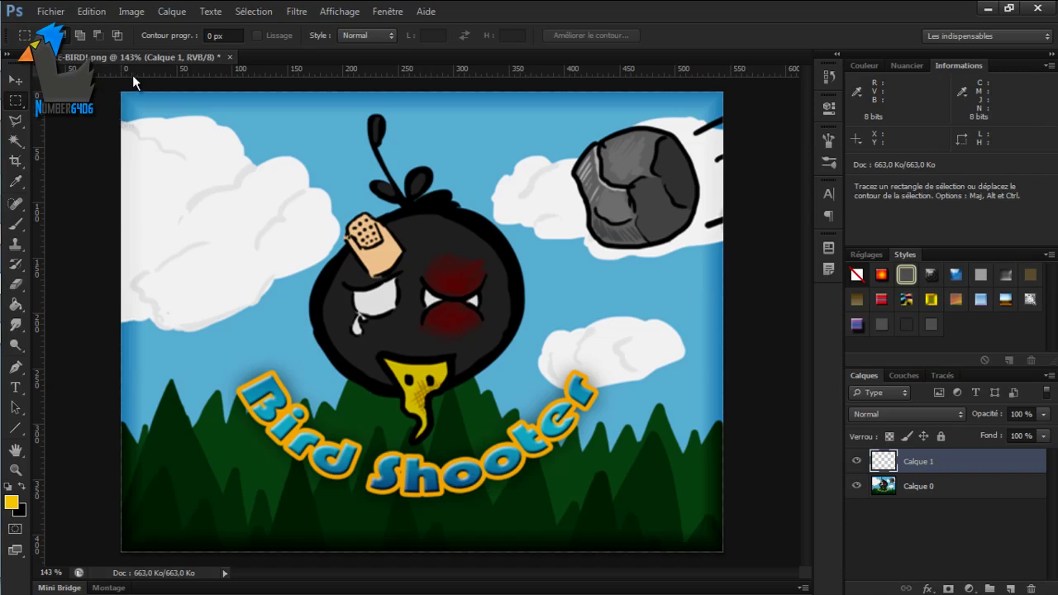
left_click_drag(138, 71, 138, 113)
left_click_drag(219, 69, 186, 313)
left_click_drag(41, 211, 287, 218)
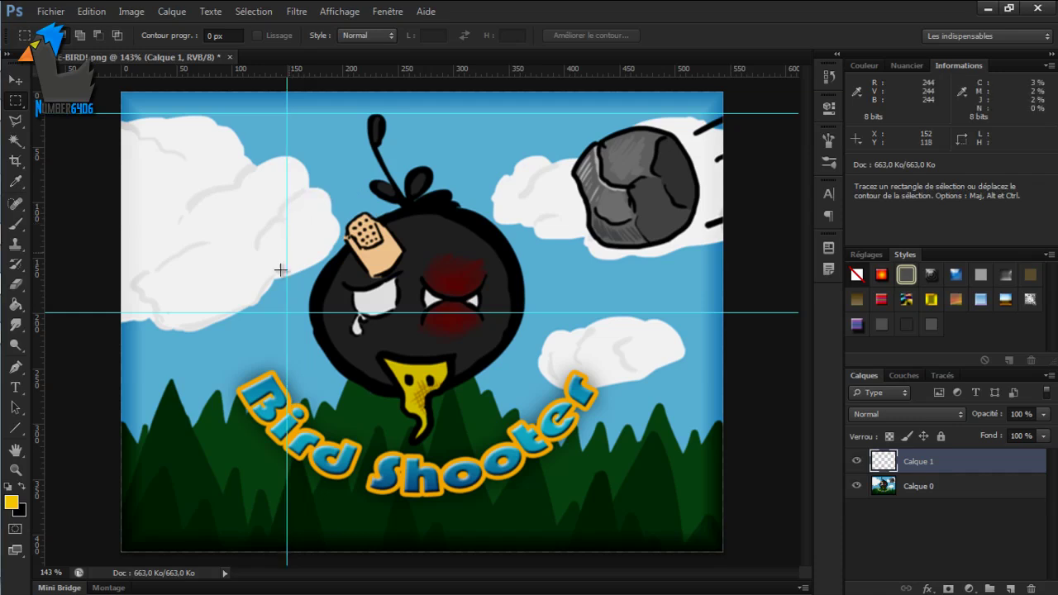
scroll(240, 213, "up", 3)
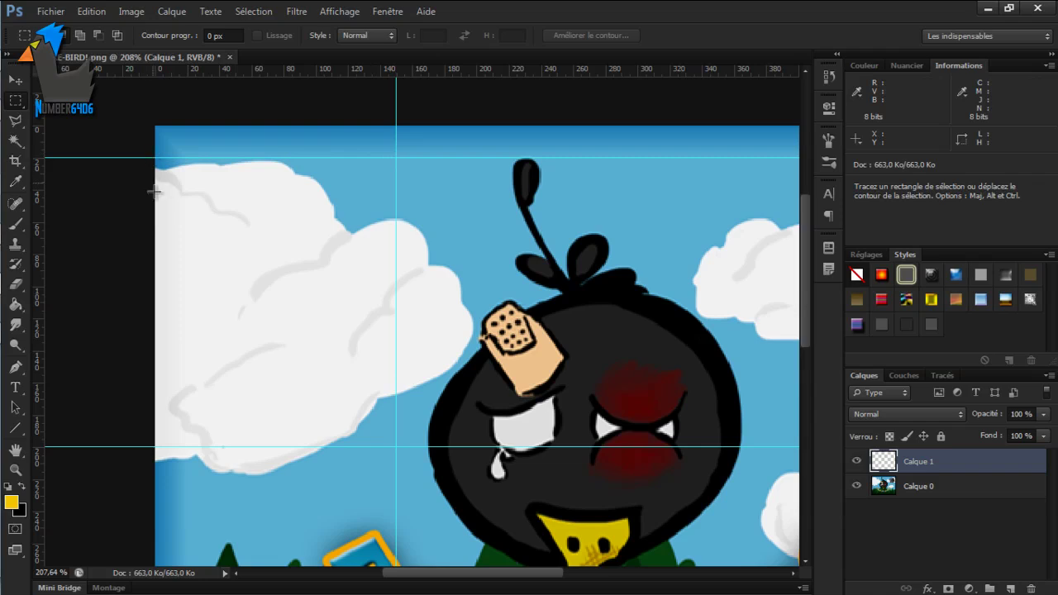
left_click(17, 408)
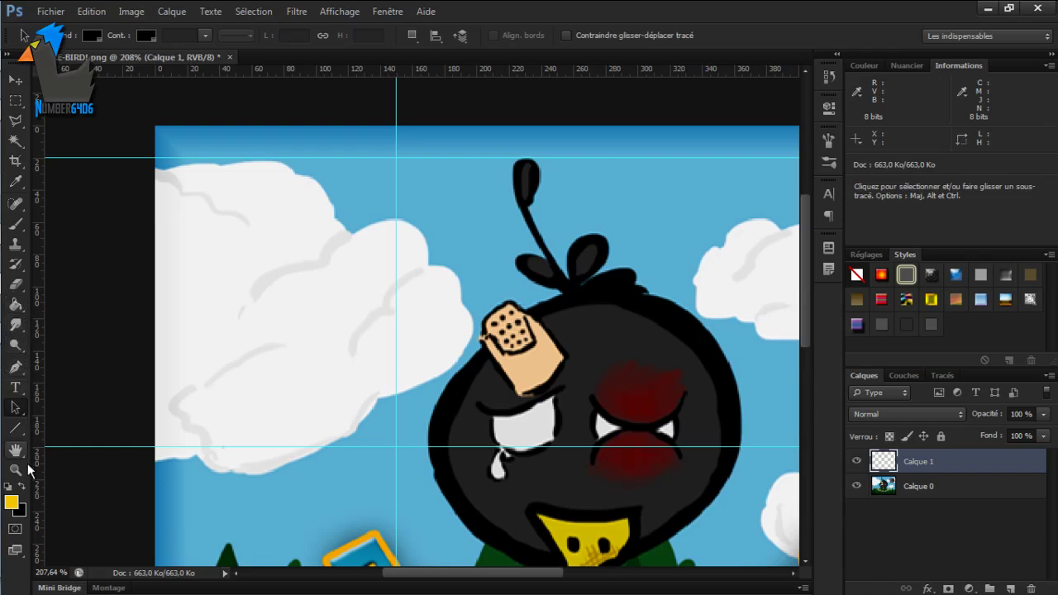
left_click(17, 550)
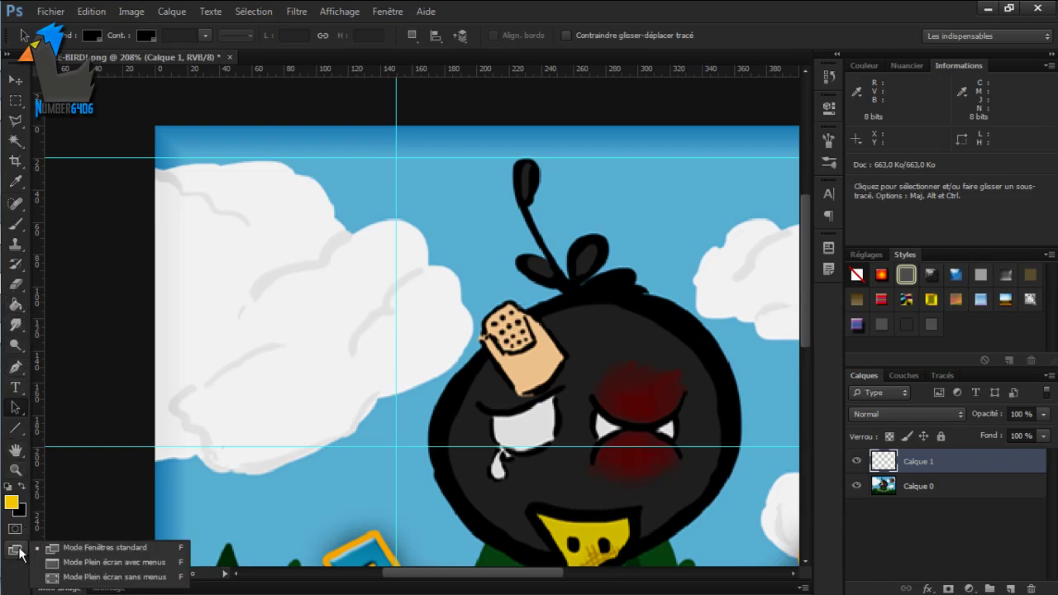
left_click(17, 549)
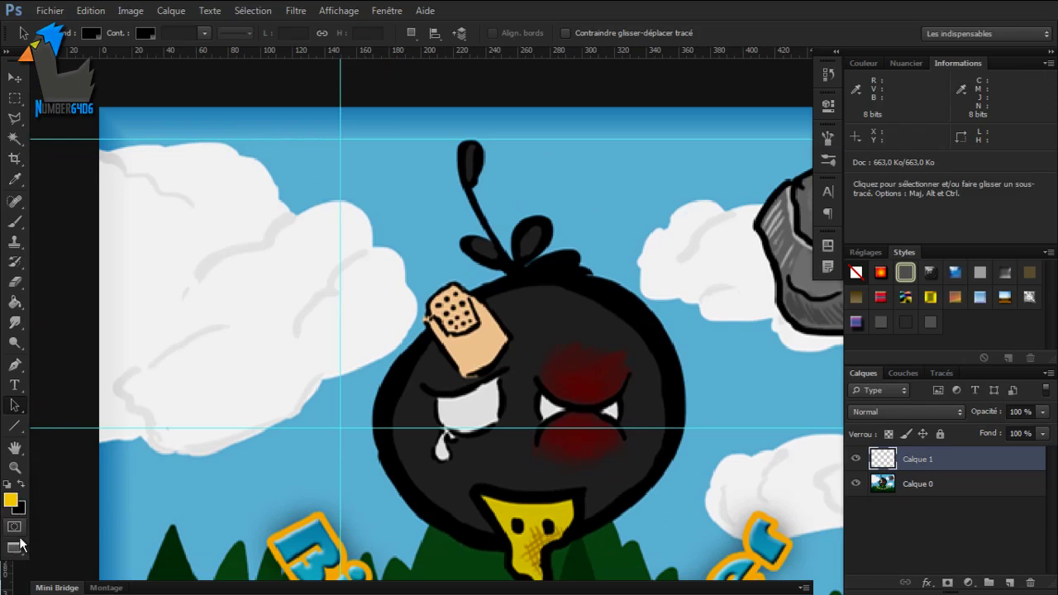
left_click(20, 547)
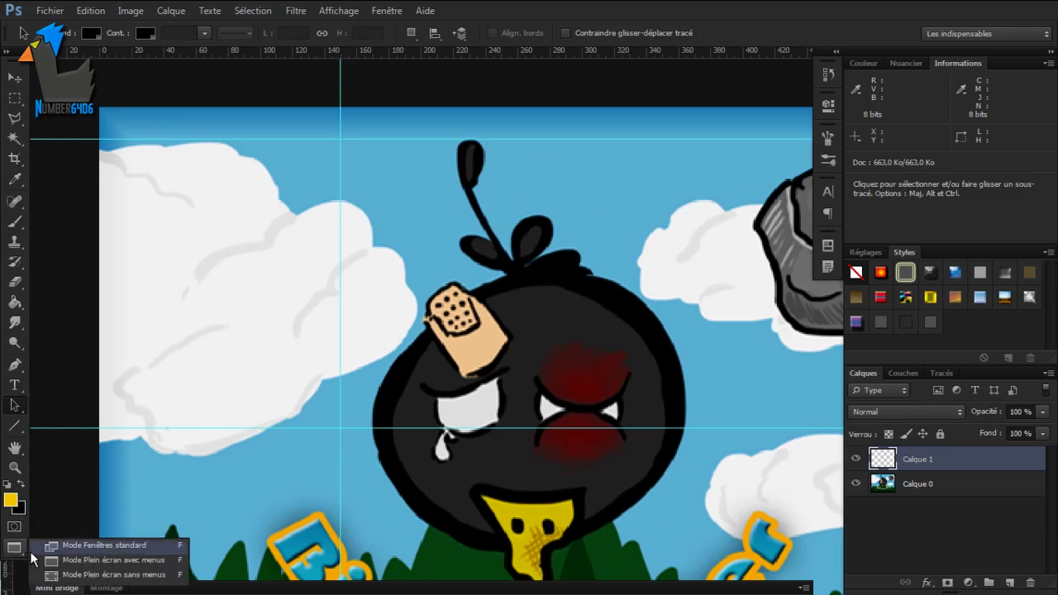
left_click(38, 549)
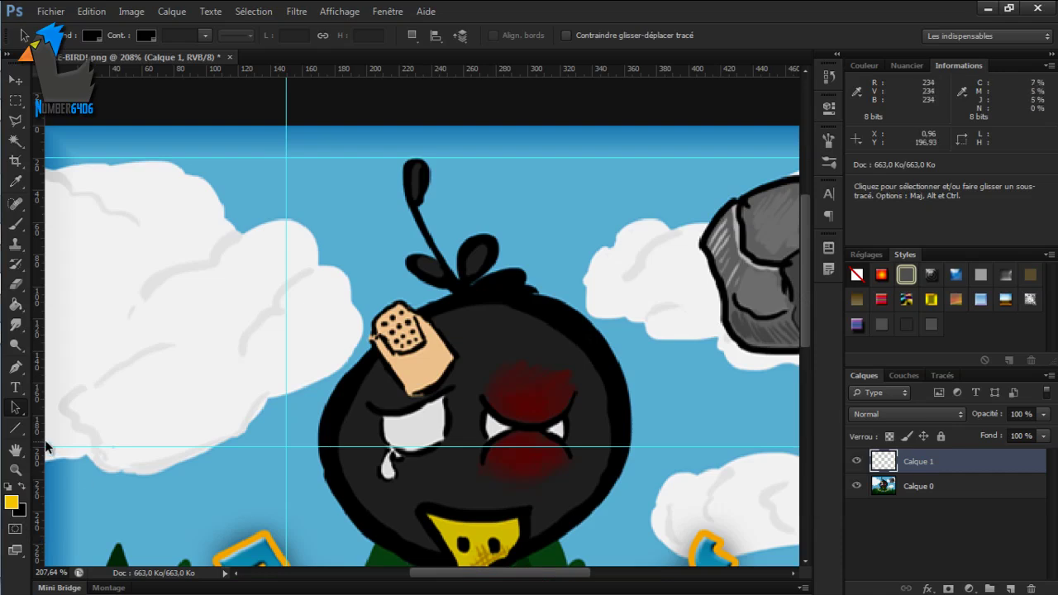
Step: Activate the Rounded Rectangle tool for drawing a filled shape
left_click(17, 369)
left_click(18, 370)
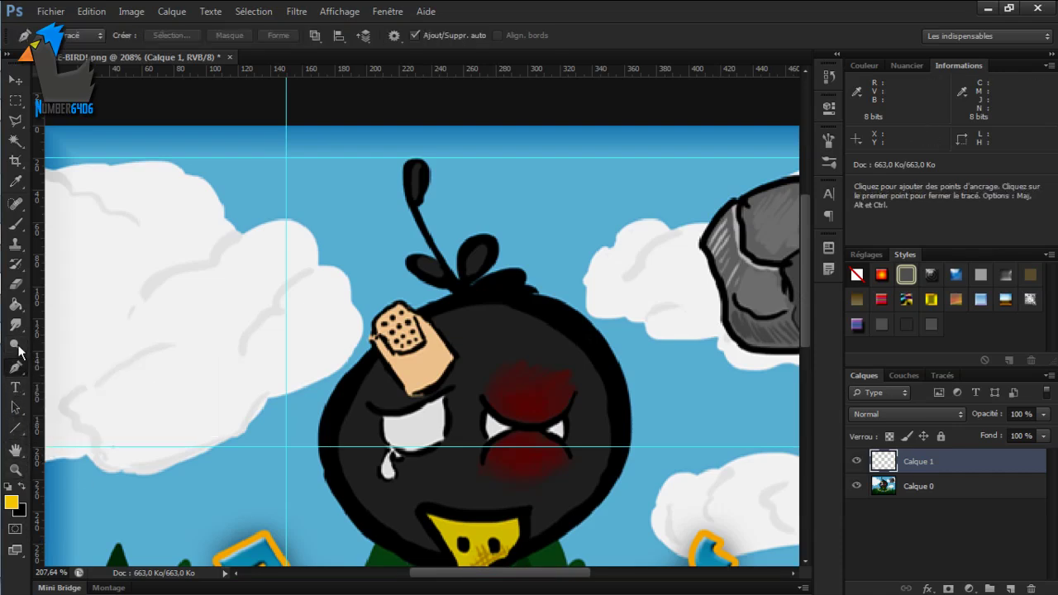
left_click(19, 435)
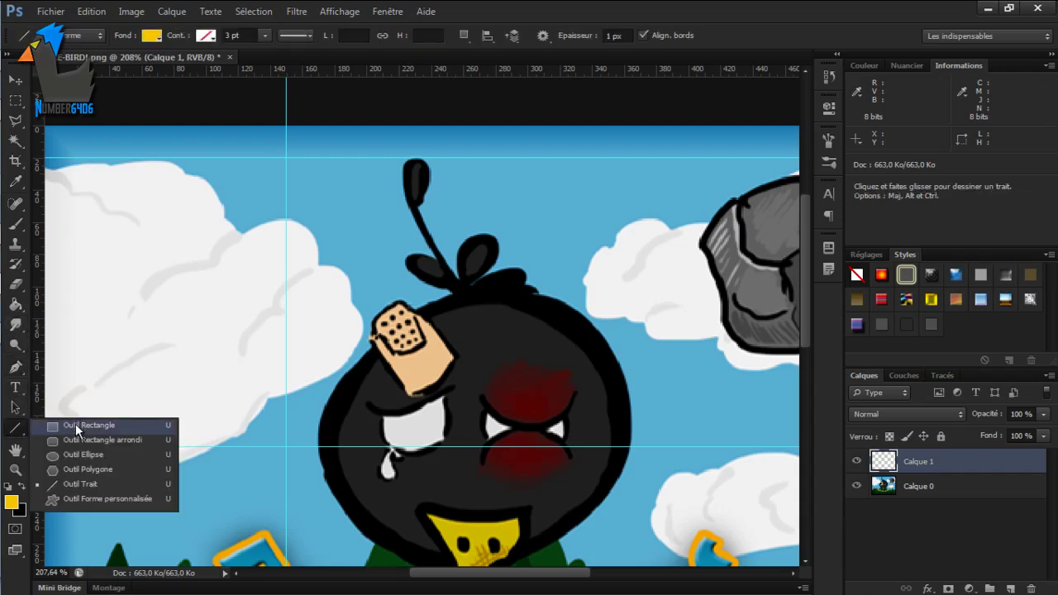
left_click(75, 440)
scroll(283, 320, "left", 4)
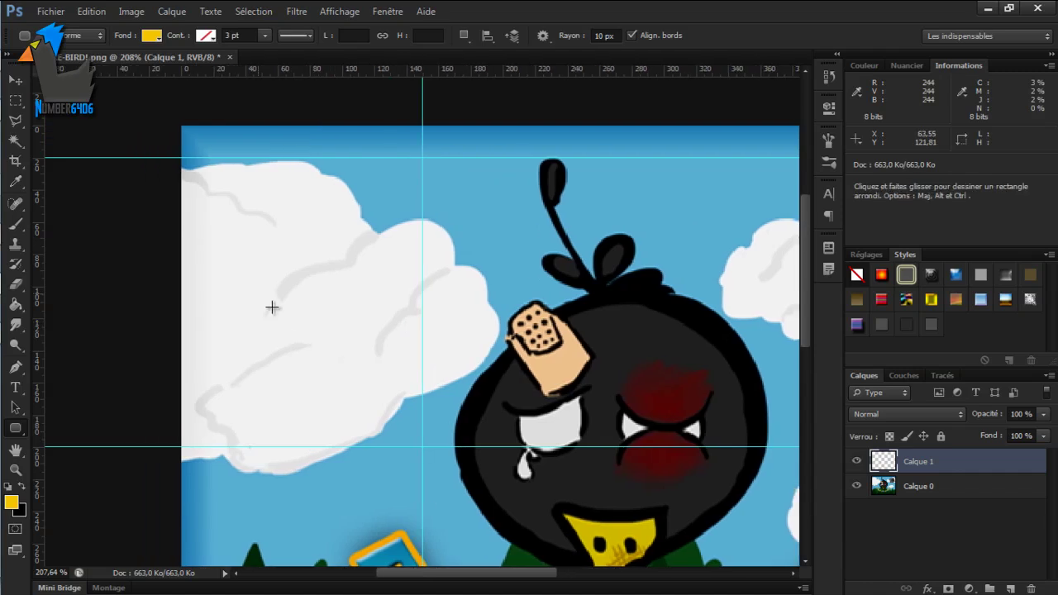
Step: Set the shape fill to bright blue, hex 12a3ff, with no stroke
left_click(154, 37)
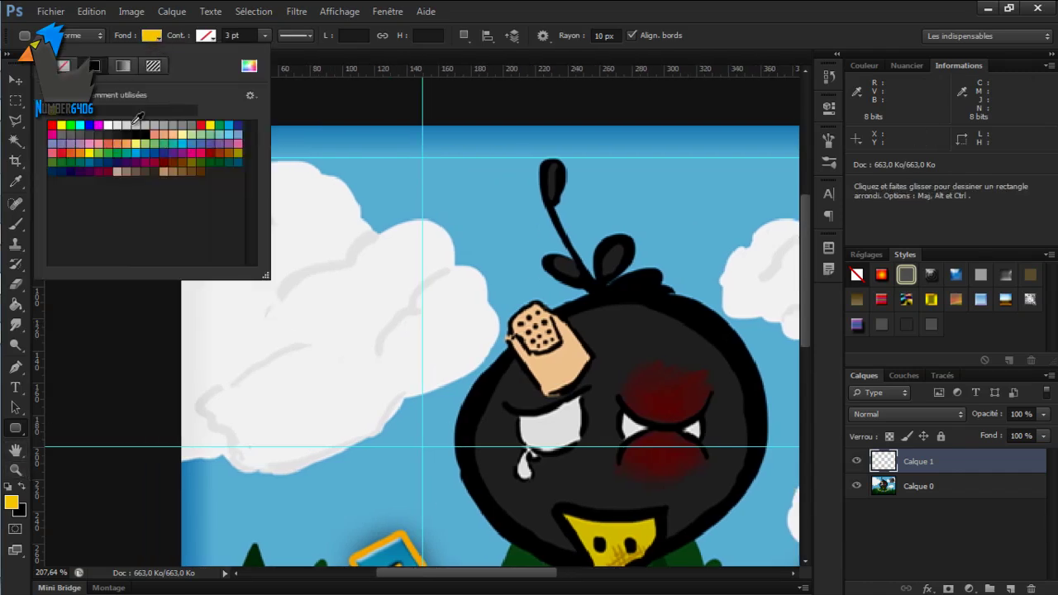
left_click(88, 125)
left_click(98, 143)
left_click(106, 146)
left_click(114, 145)
left_click(146, 157)
left_click(249, 66)
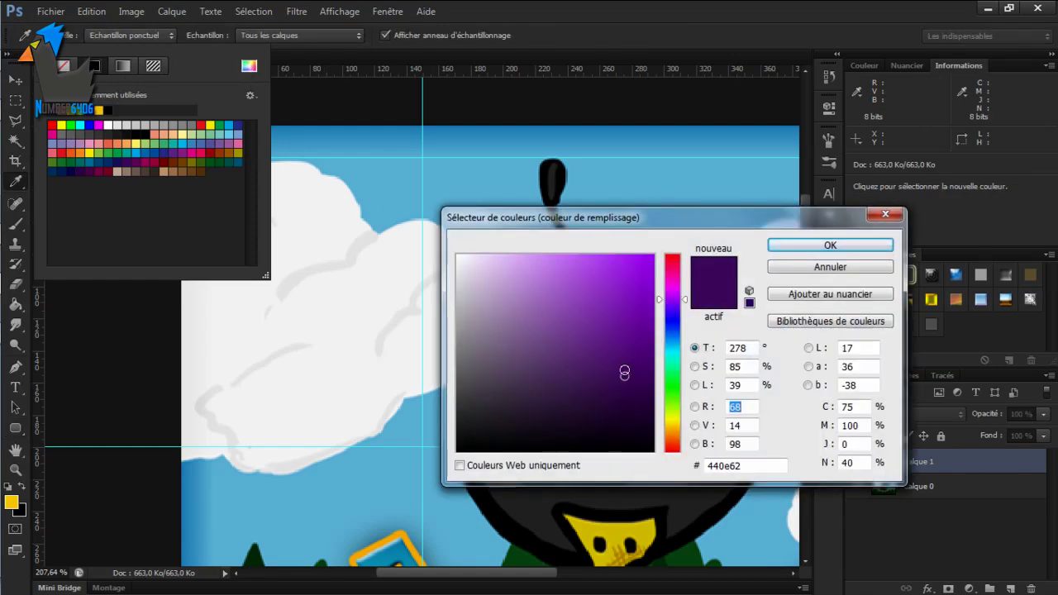
left_click_drag(675, 327, 681, 342)
left_click_drag(601, 263, 641, 220)
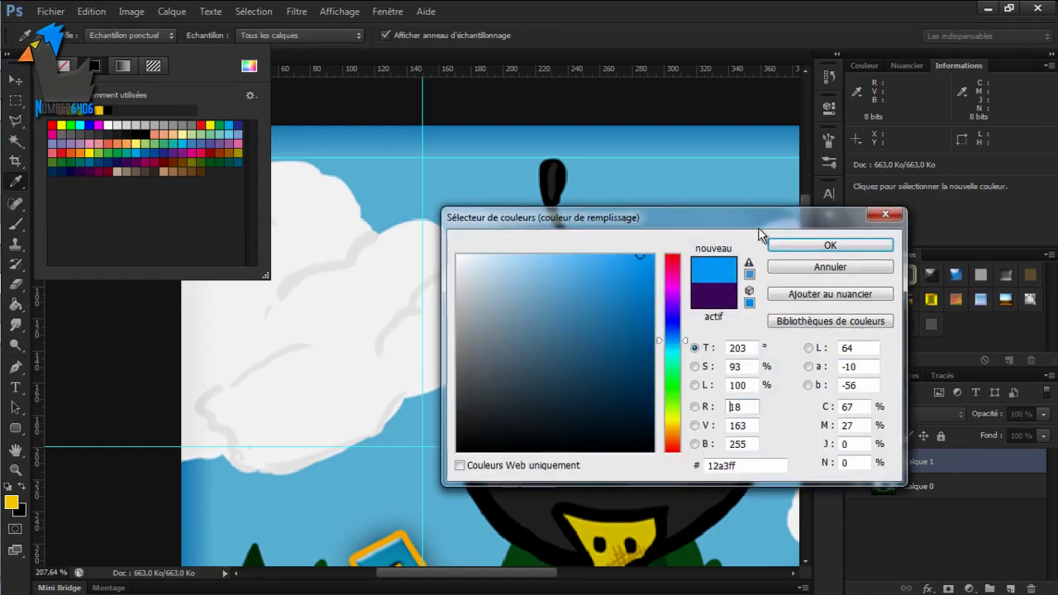
left_click(790, 249)
Step: Create a 100 by 100 px rounded rectangle with a 10 px radius over the large cloud
left_click(220, 338)
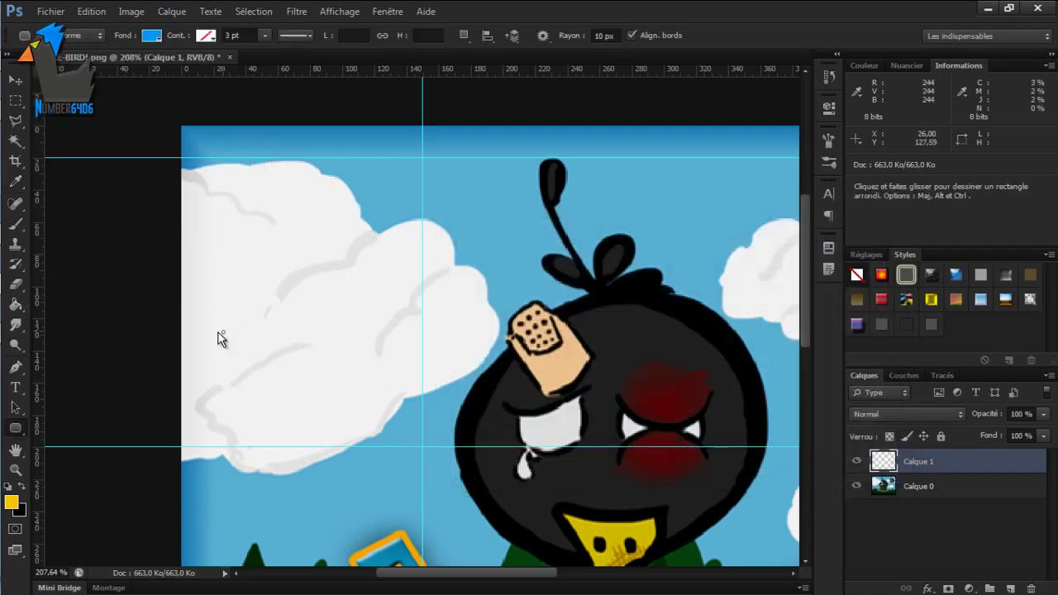
left_click(184, 228)
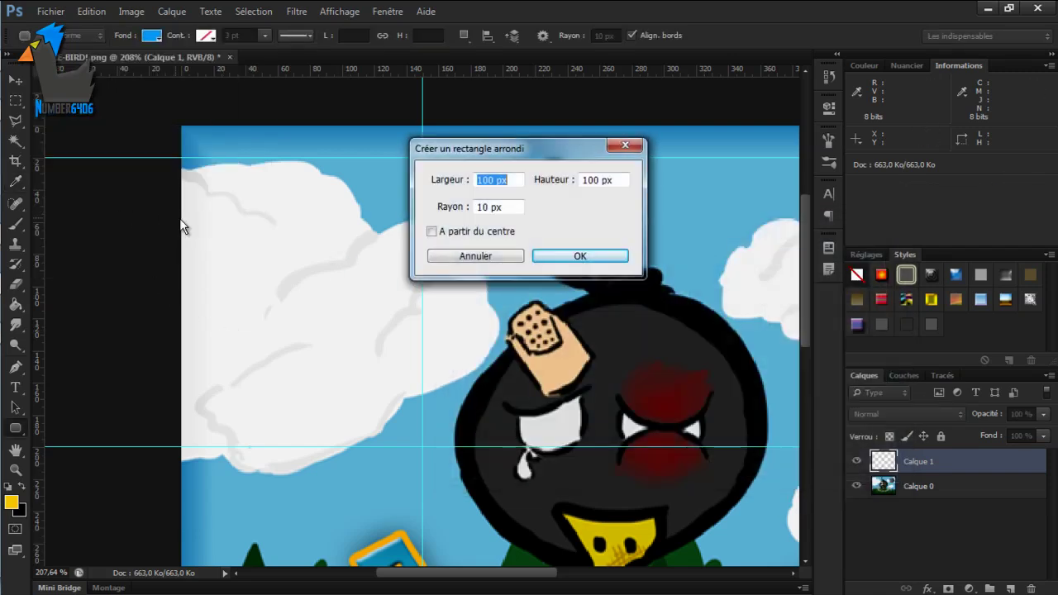
left_click(565, 255)
Step: Create a second rounded rectangle 150 px wide and 30 px high with a 10 px radius
left_click(354, 425)
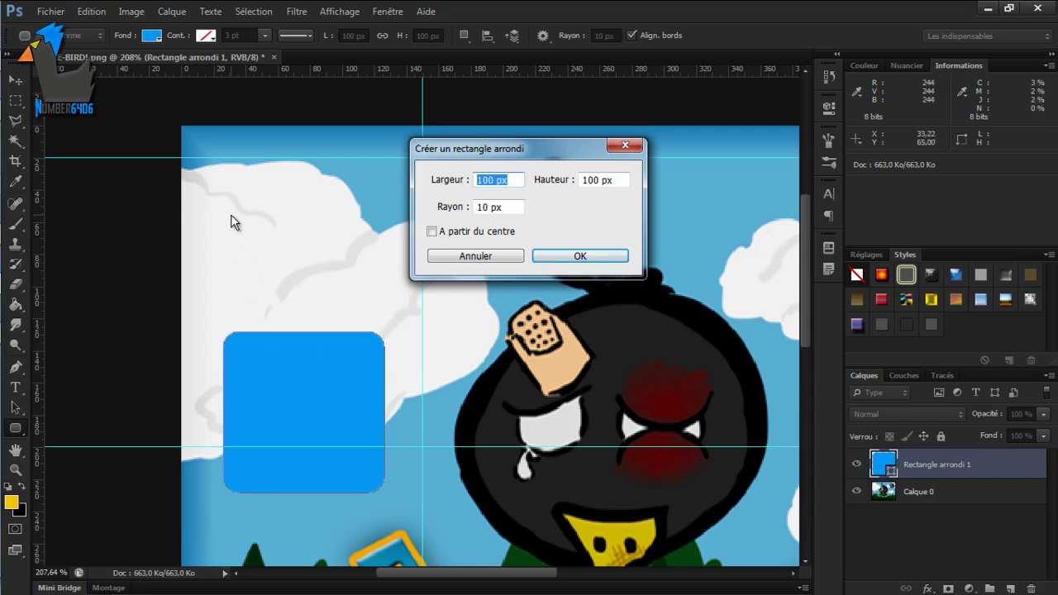
type("150")
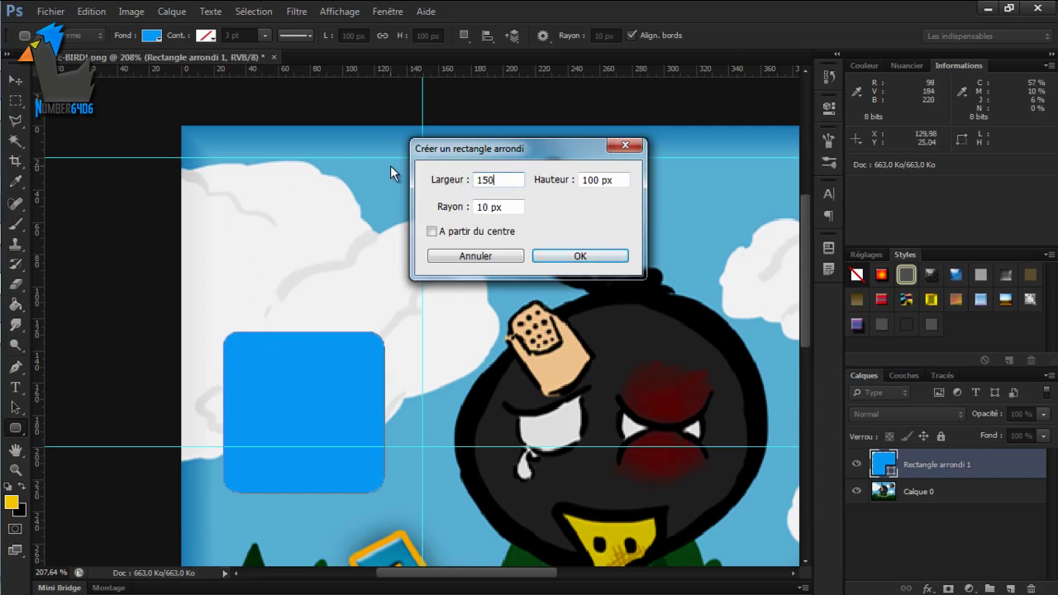
double_click(605, 181)
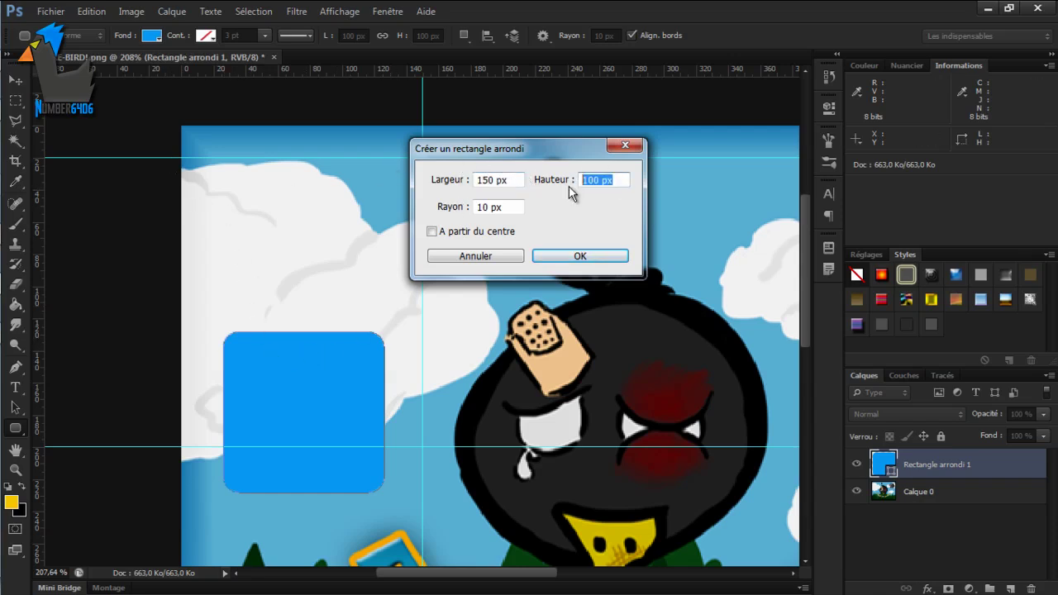
type("30")
key("Return")
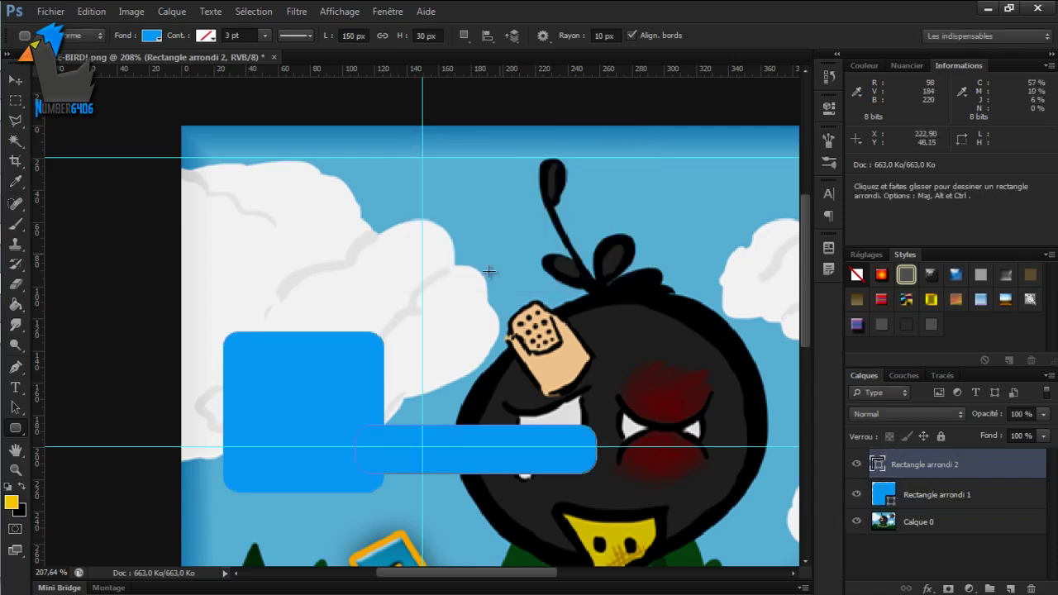
Step: Delete the 100 px rounded square, keeping the wide rounded bar
key("a")
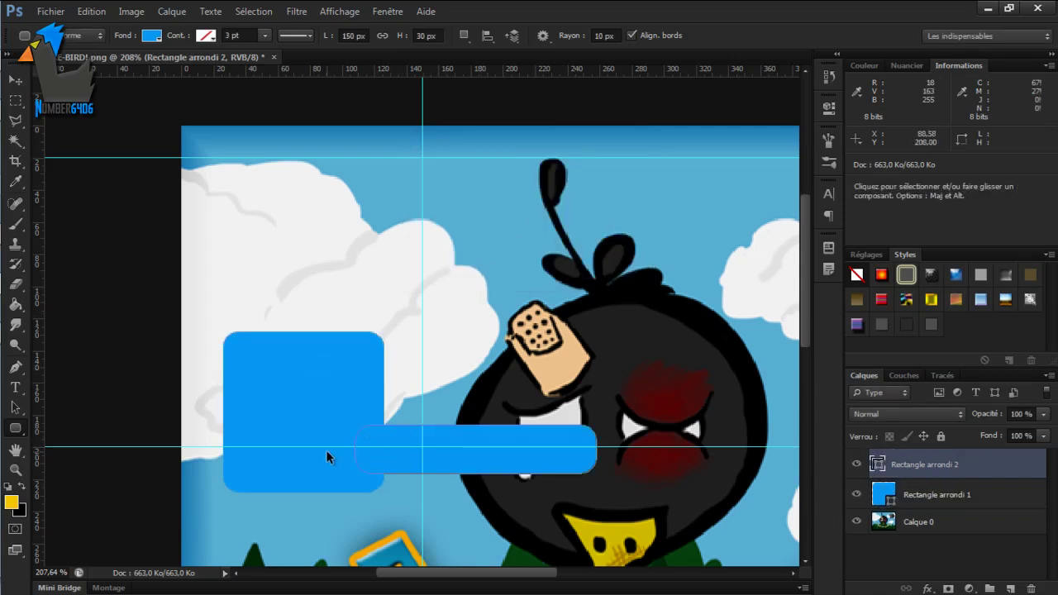
left_click(327, 397)
key("Delete")
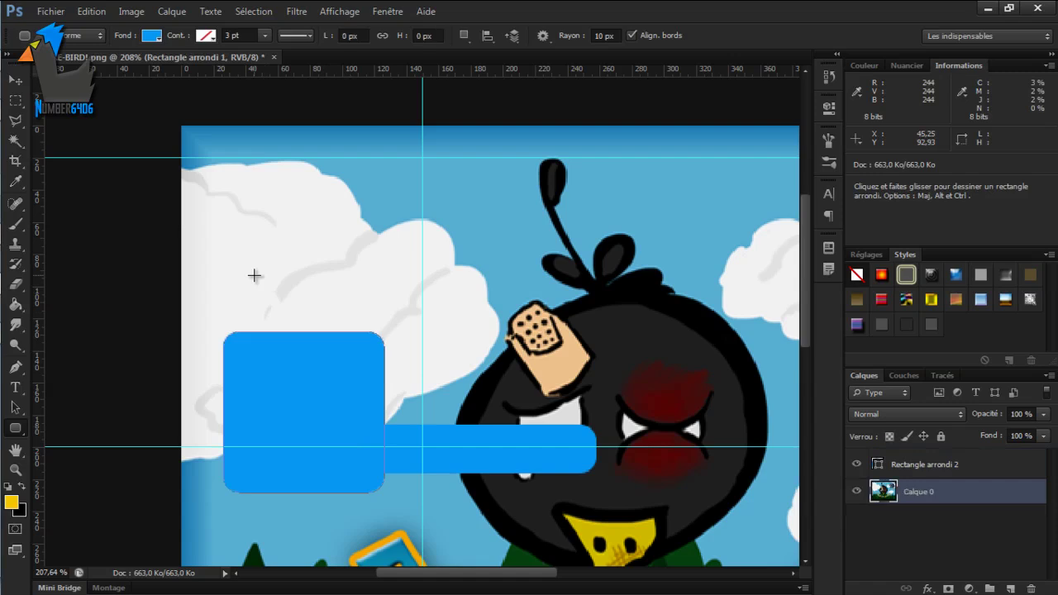
Step: Move the rounded bar to the image's left edge, with its top on the 20 px guide and its right end on the 150 px guide
left_click(418, 427)
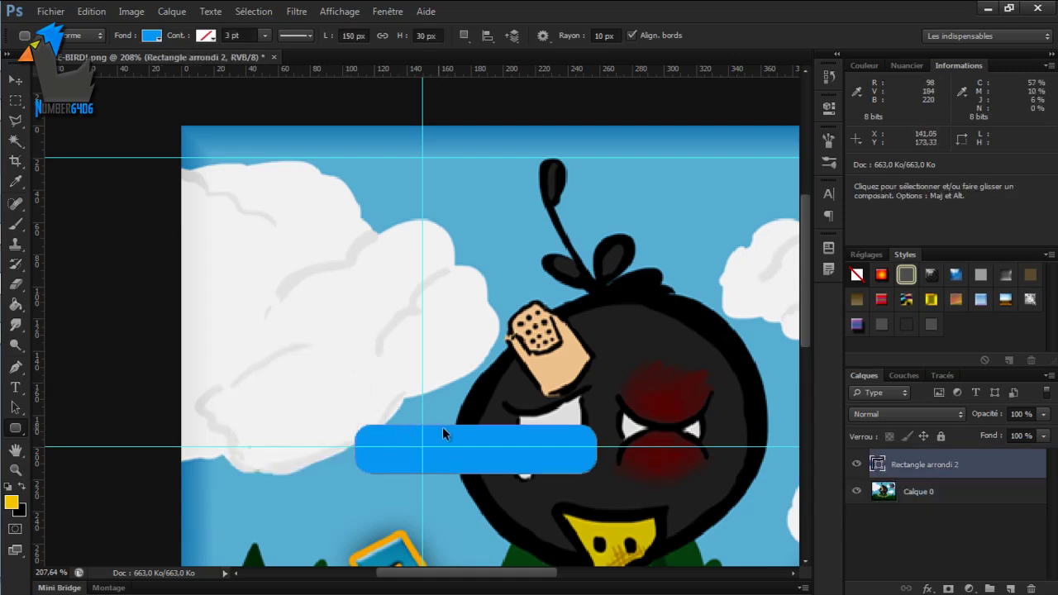
left_click_drag(450, 426, 248, 159)
key("v")
scroll(253, 165, "up", 5)
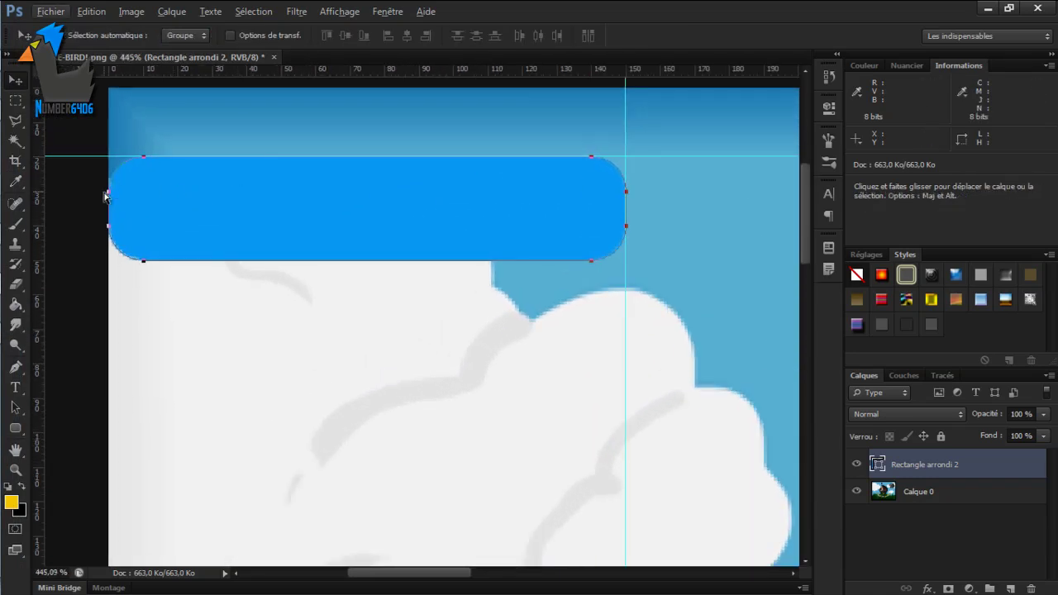
mouse_move(111, 212)
left_mouse_down()
mouse_move(99, 211)
mouse_move(108, 212)
left_mouse_up()
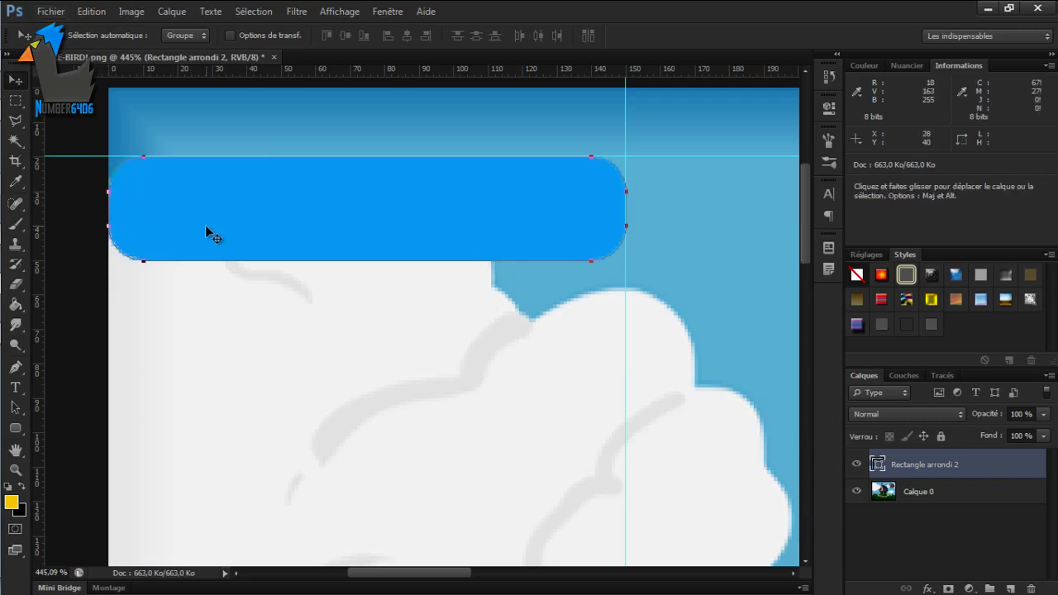
Step: Stretch the bar past the image's left edge to about 107% width, keeping its right end on the guide, and deselect its layer
key("ctrl+t")
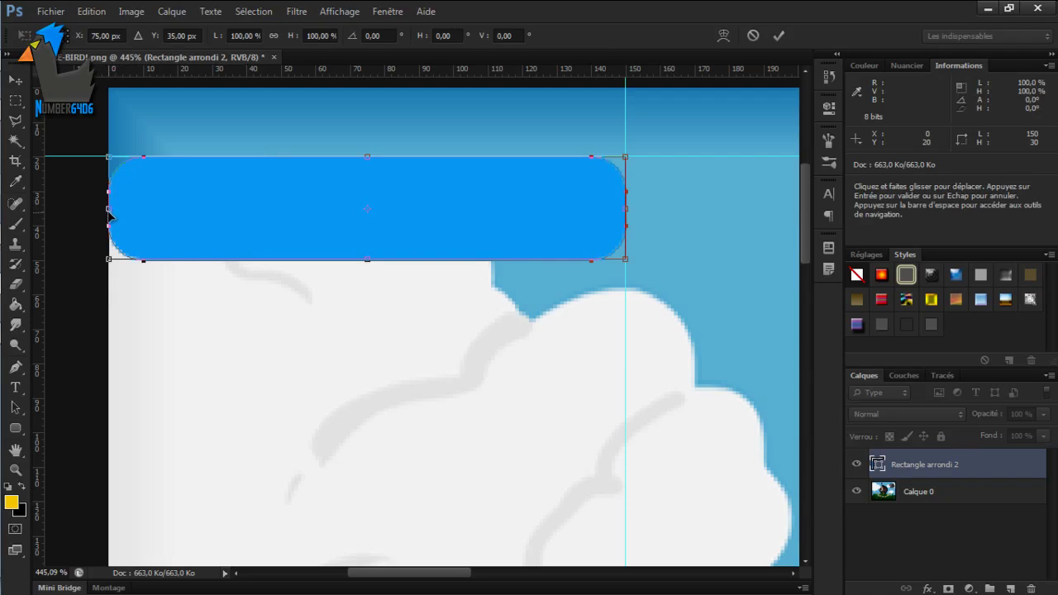
left_click_drag(108, 210, 70, 209)
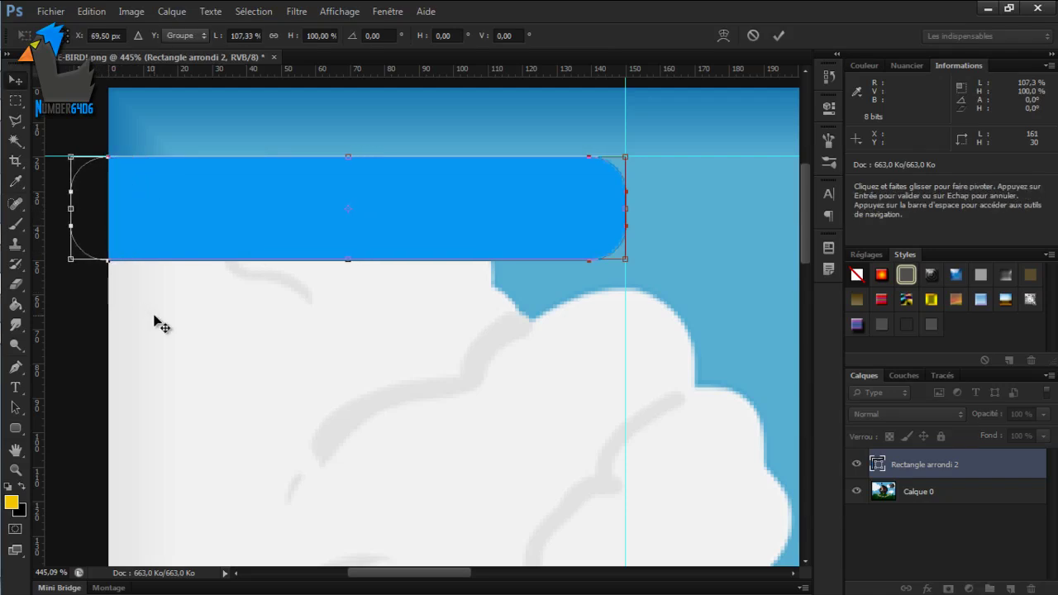
key("Return")
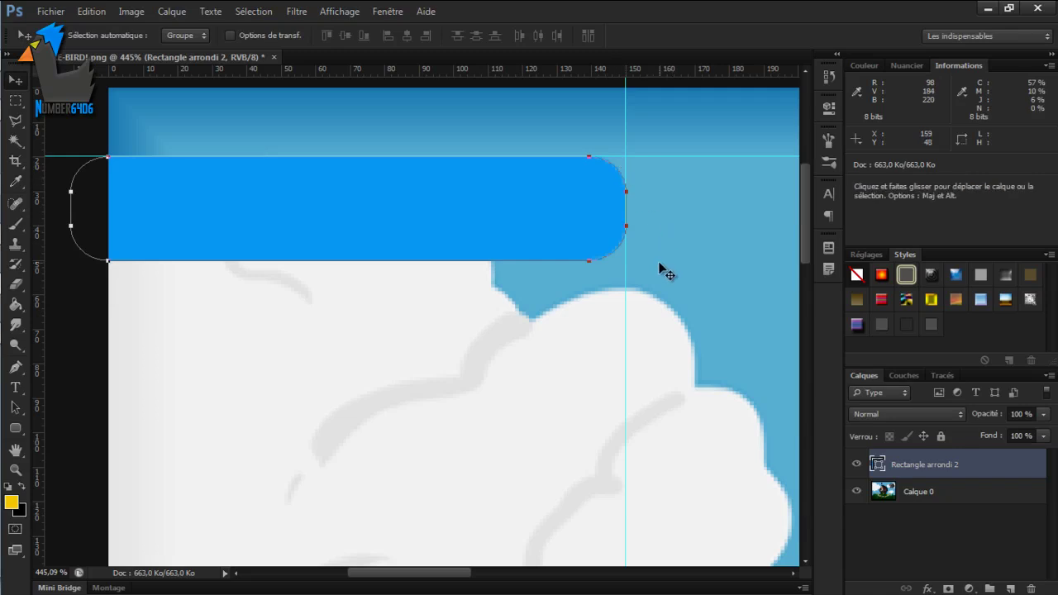
left_click(976, 564)
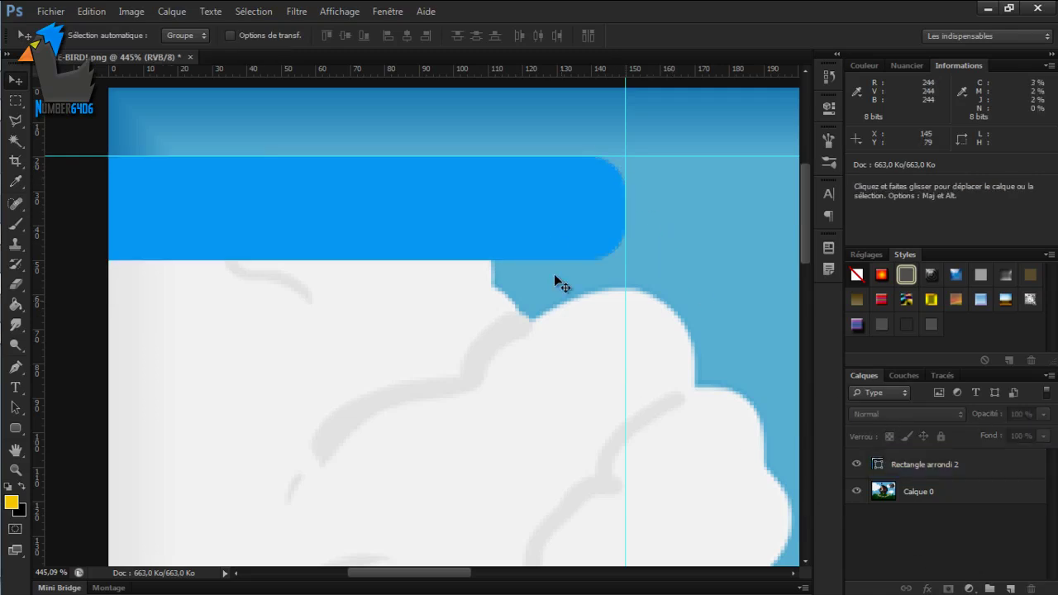
Step: Open the rounded bar's layer style and enable the Contour (stroke) effect
scroll(533, 274, "down", 4)
scroll(513, 274, "down", 4)
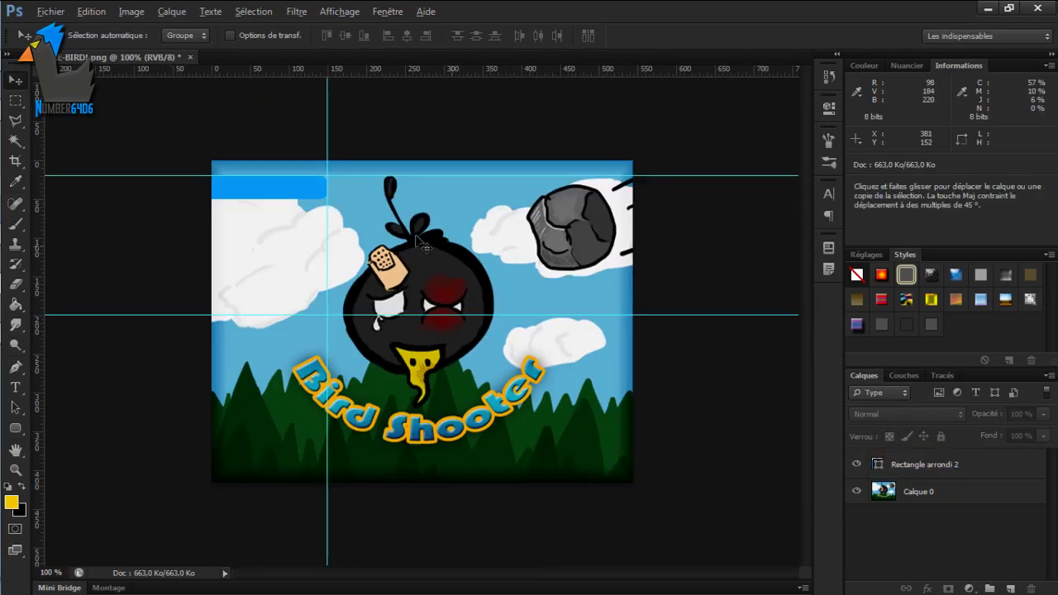
scroll(249, 218, "up", 4)
scroll(253, 217, "up", 5)
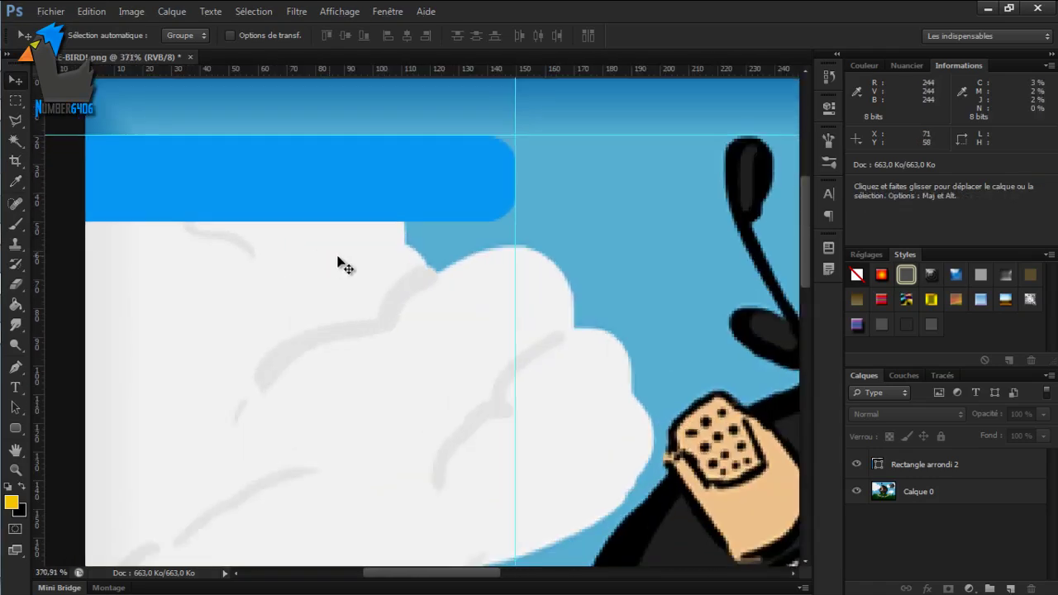
double_click(991, 473)
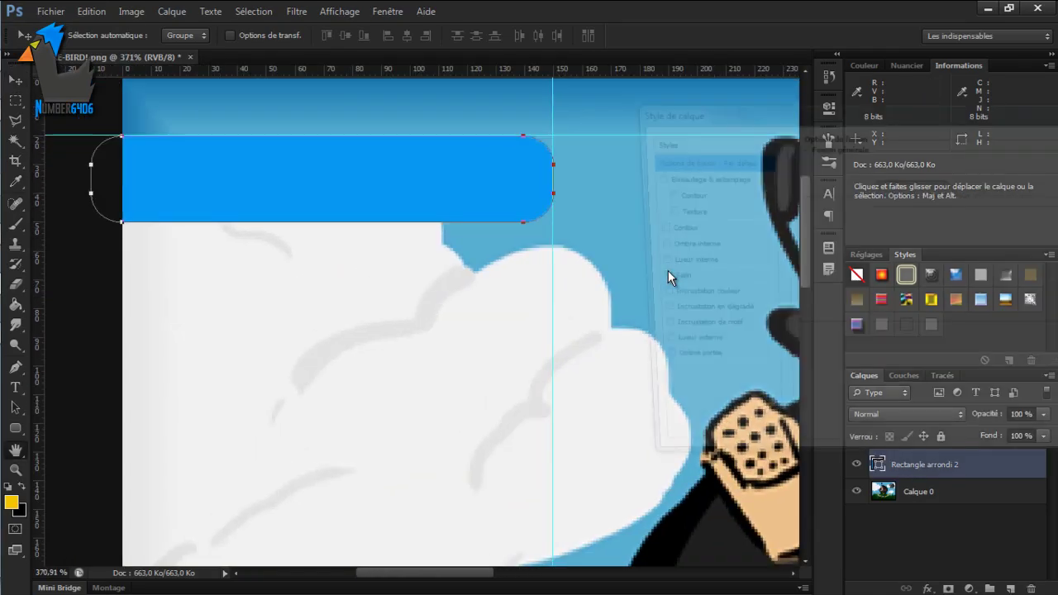
left_click_drag(736, 99, 532, 169)
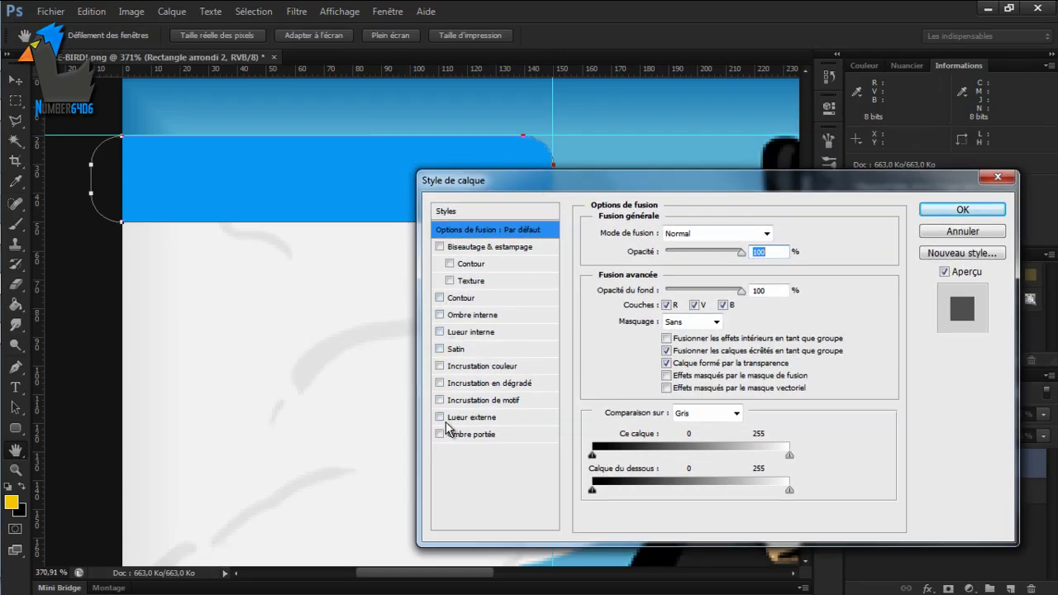
left_click(440, 297)
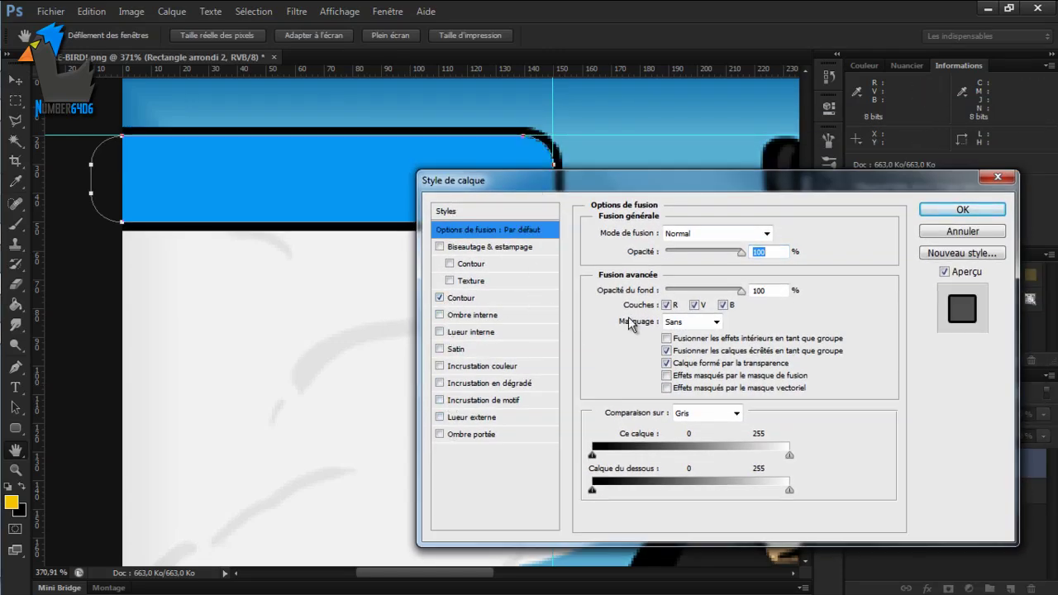
left_click(496, 298)
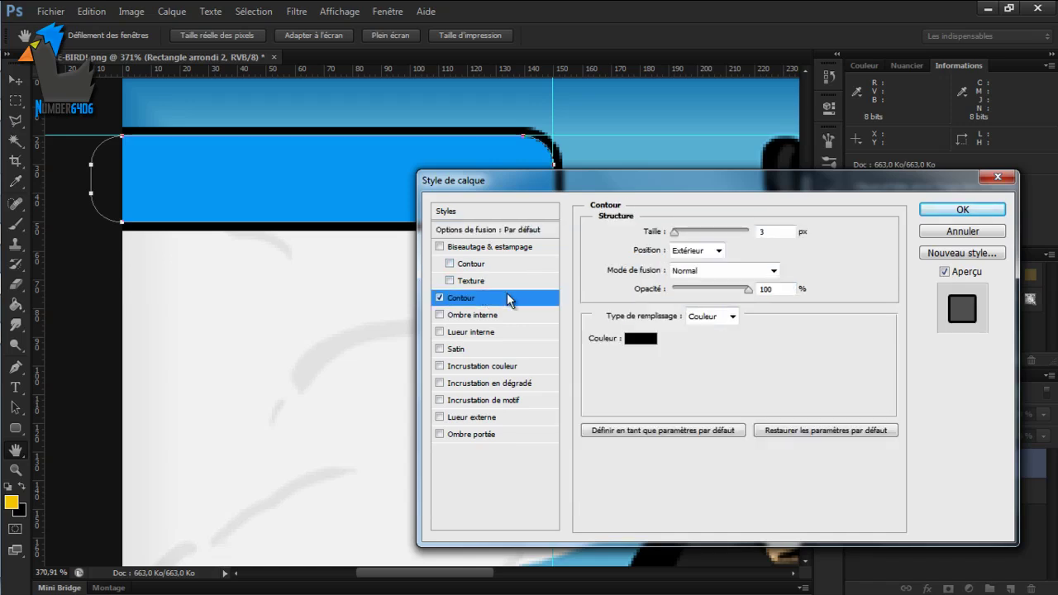
Step: Set the Contour effect's colour to dark gold, hex d4af00, and apply the layer style
left_click(653, 339)
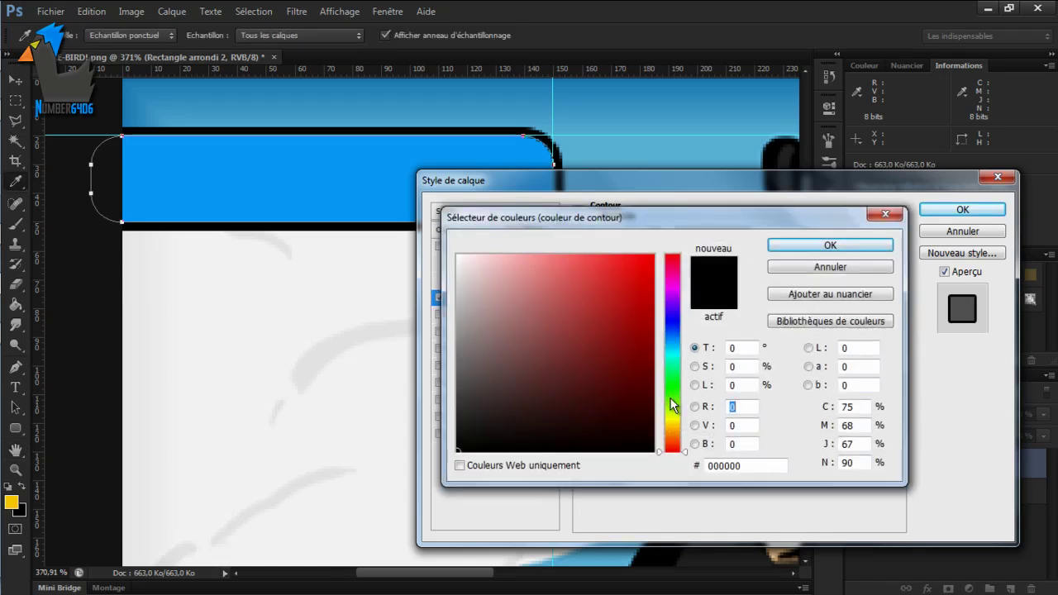
mouse_move(672, 405)
left_mouse_down()
mouse_move(671, 392)
mouse_move(677, 426)
left_mouse_up()
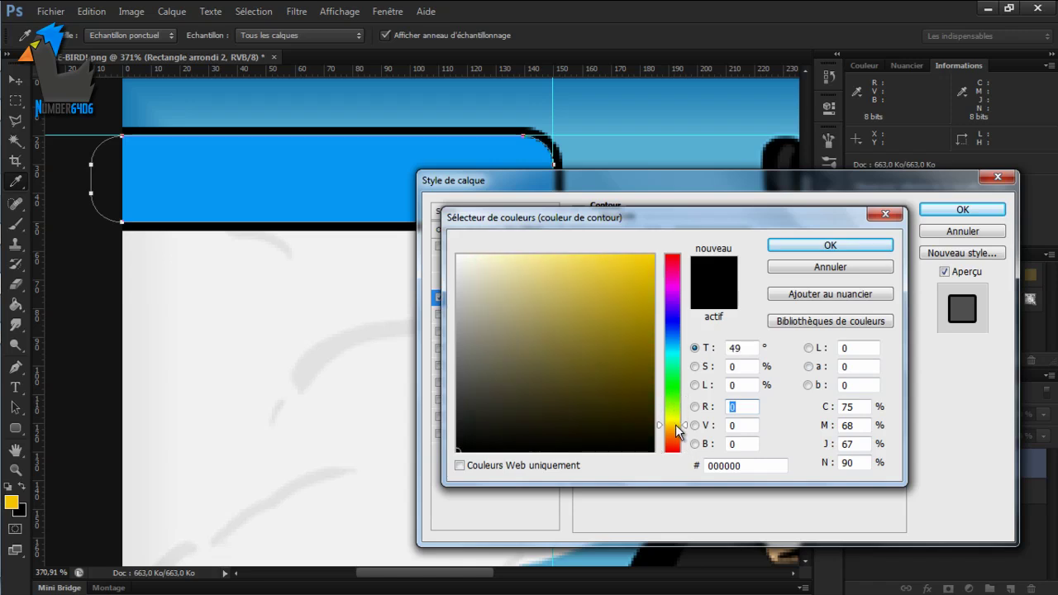
mouse_move(638, 383)
left_mouse_down()
mouse_move(637, 295)
mouse_move(671, 244)
left_mouse_up()
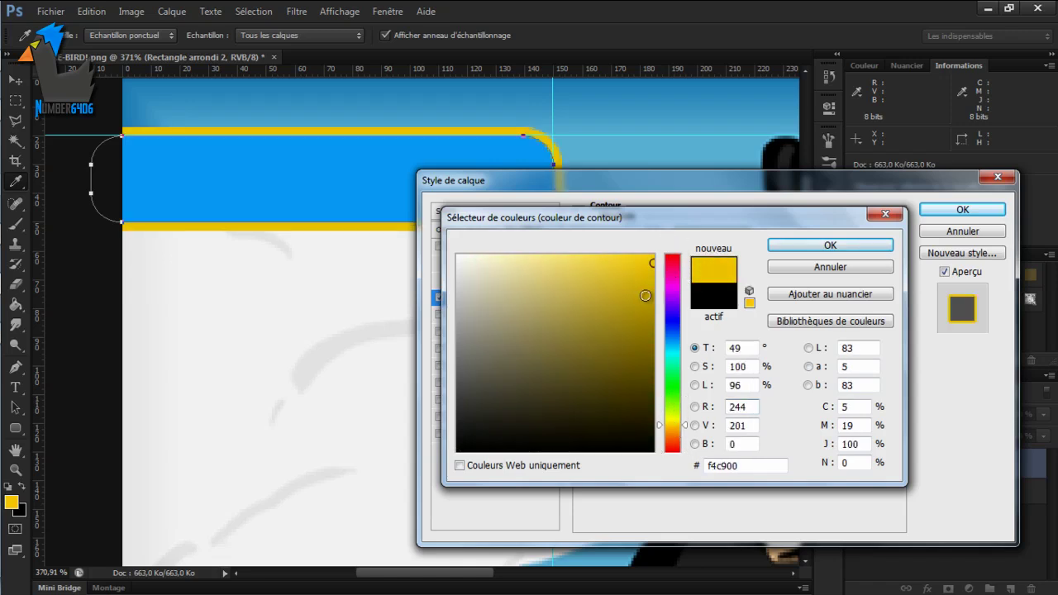
mouse_move(646, 295)
left_mouse_down()
mouse_move(666, 309)
mouse_move(657, 288)
left_mouse_up()
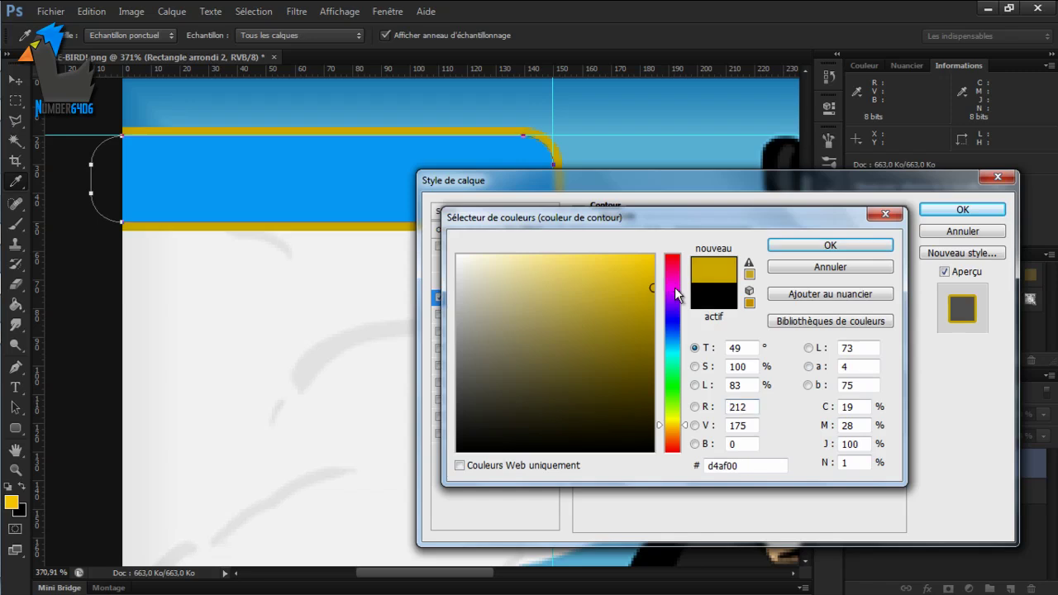
left_click(827, 245)
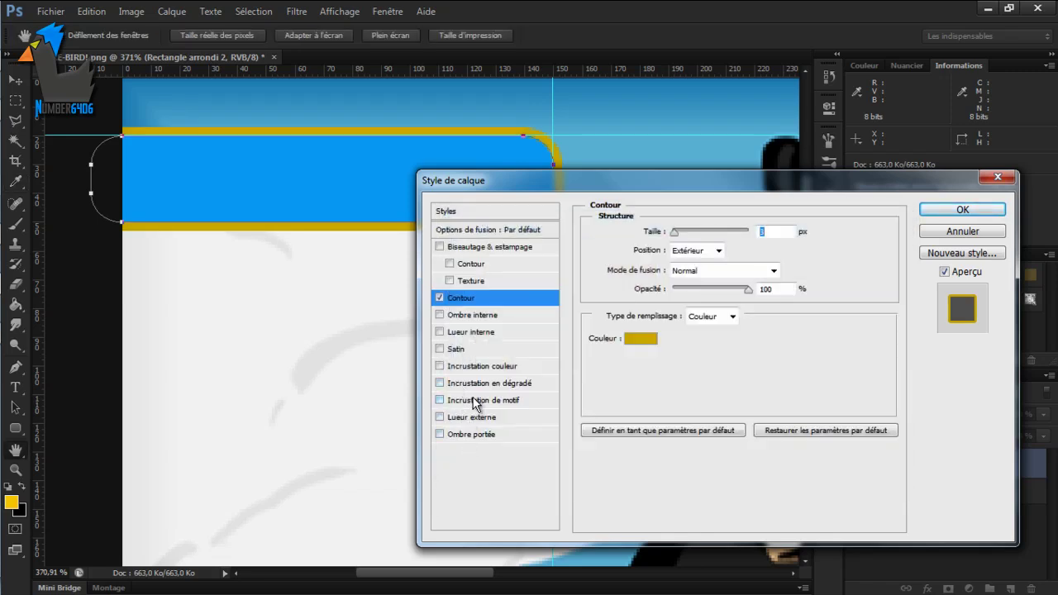
left_click(948, 210)
Step: Add a new empty layer above the rounded bar and bring the image's upper-left corner into view
left_click(1011, 588)
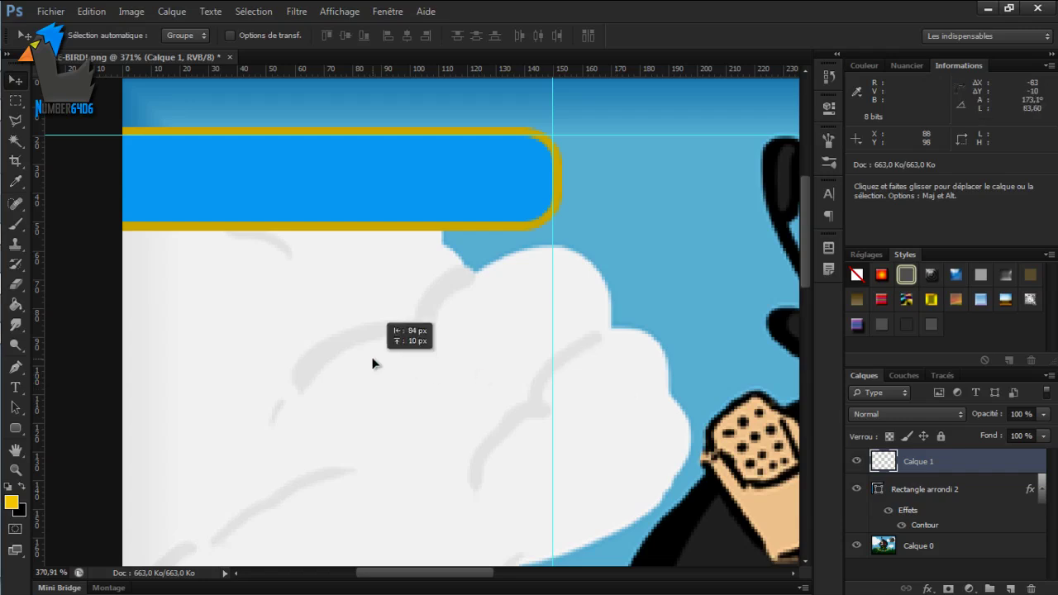
left_click_drag(294, 510, 20, 510)
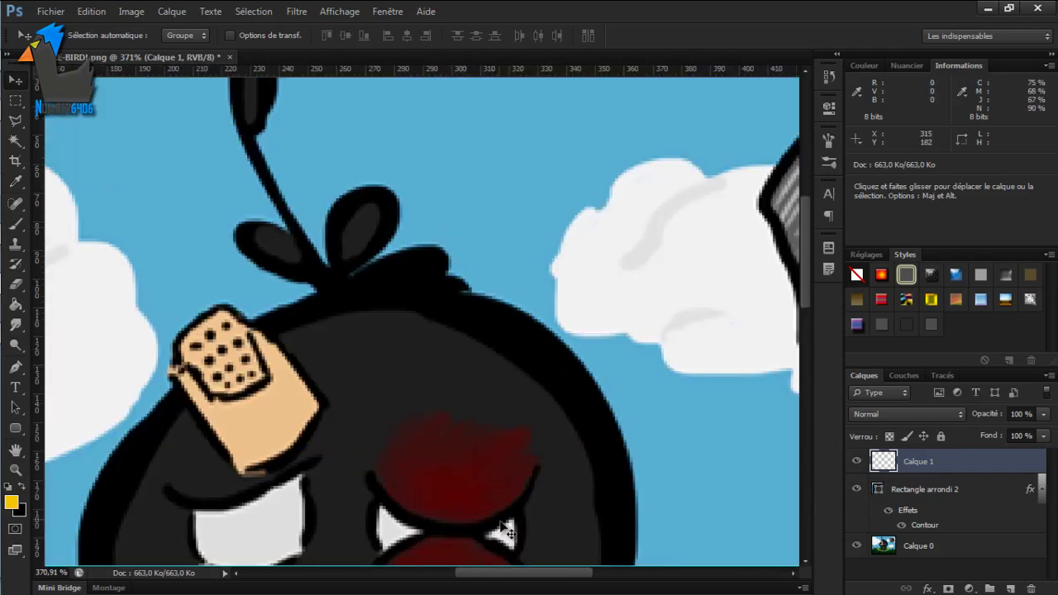
left_click_drag(525, 578, 420, 583)
left_click_drag(808, 281, 802, 242)
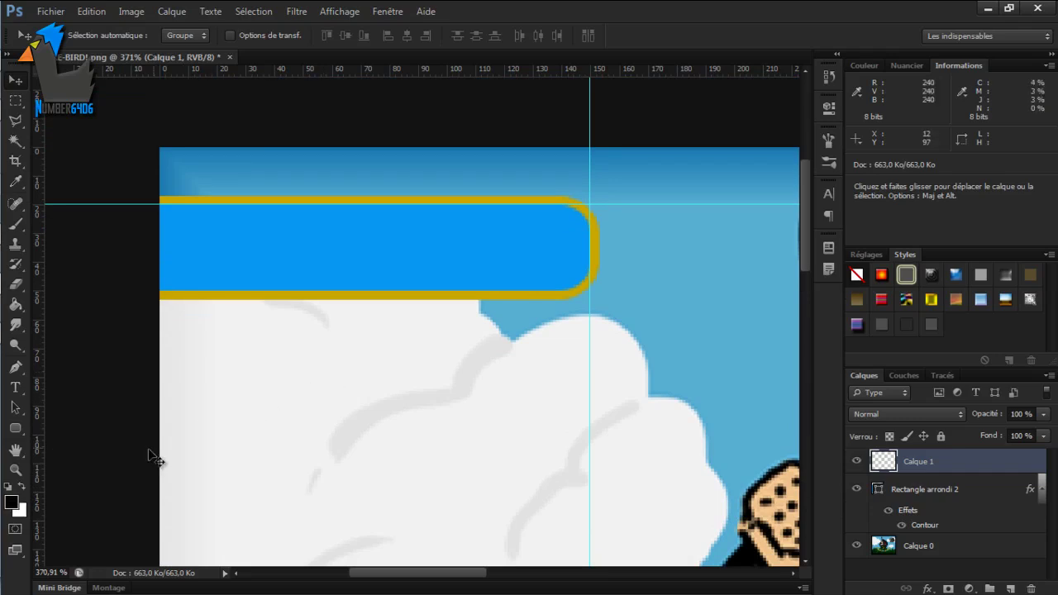
Step: Paint a rough black line along the bar's lower edge and rounded end on the new layer, using an 8 px brush
left_click(13, 503)
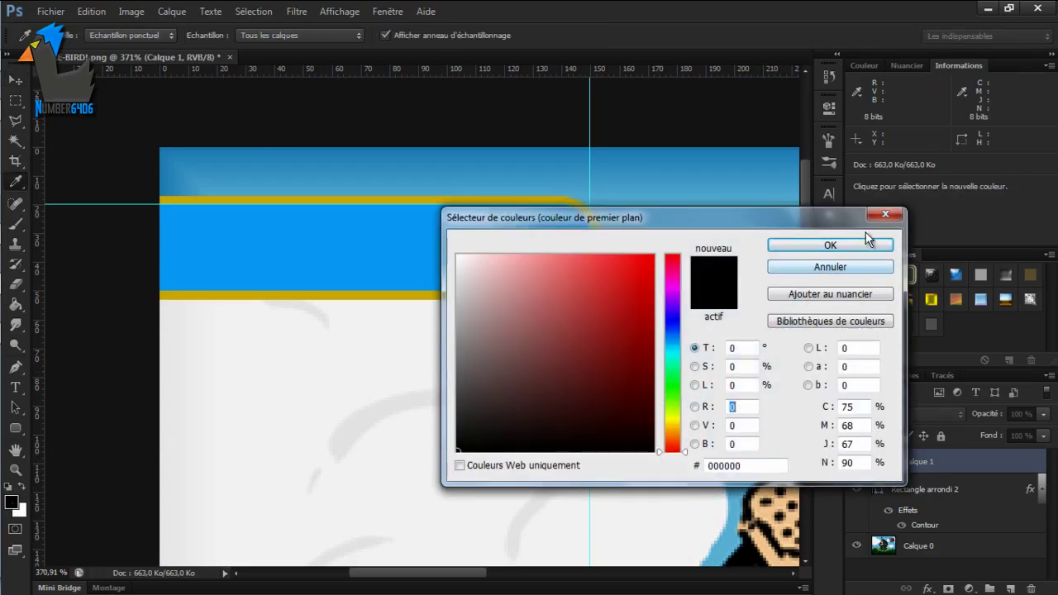
left_click(884, 215)
key("v")
left_click(20, 232)
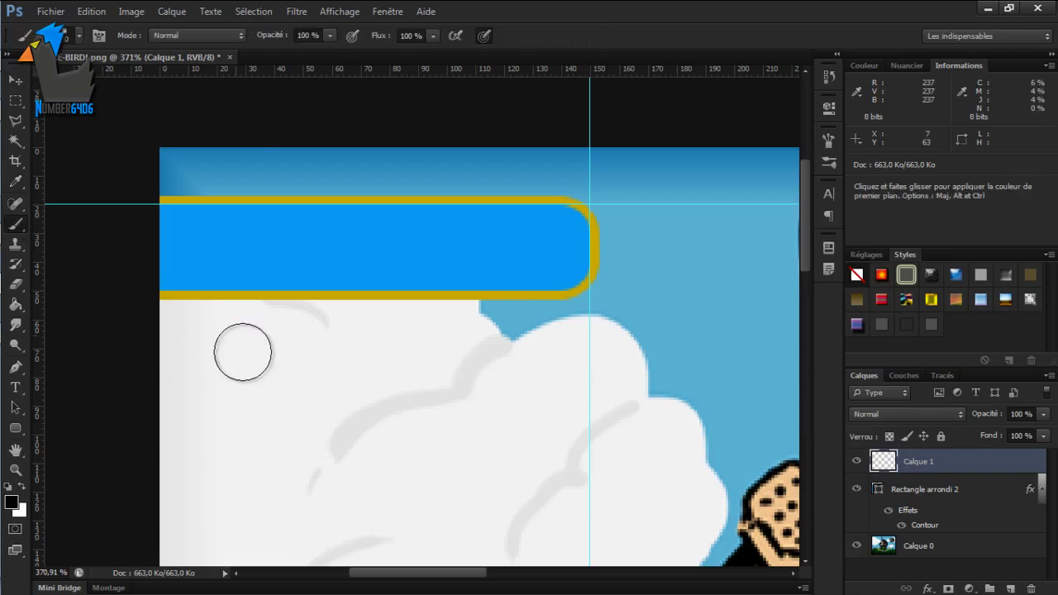
right_click(395, 339)
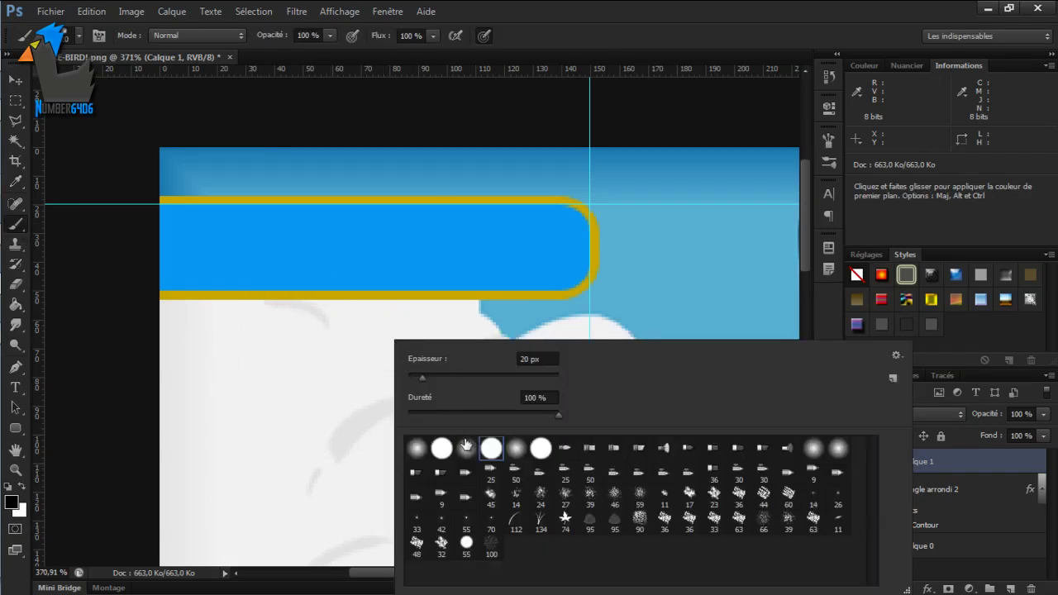
left_click(413, 358)
type("8")
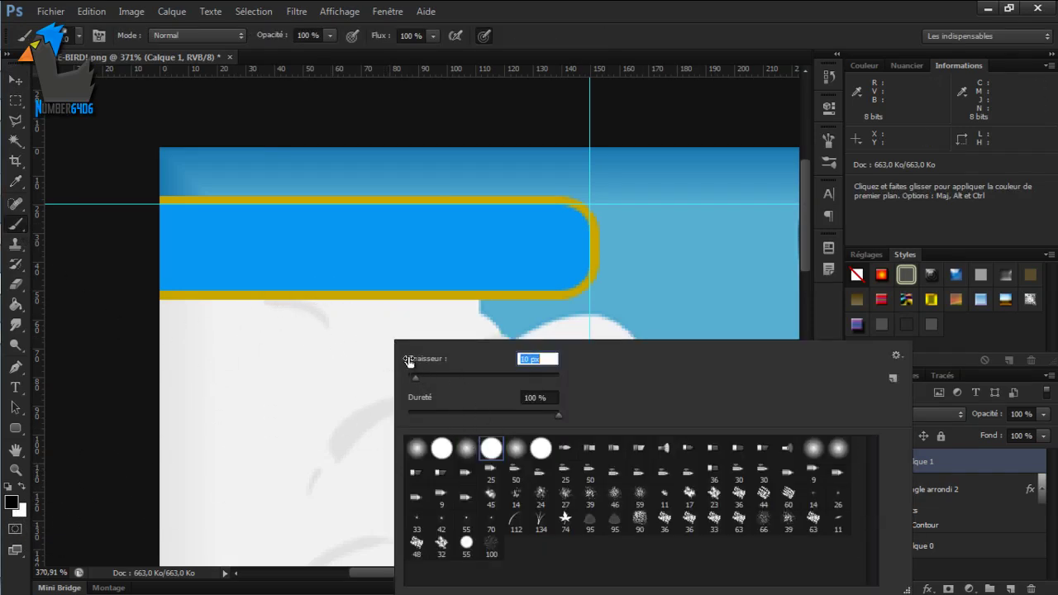
key("Return")
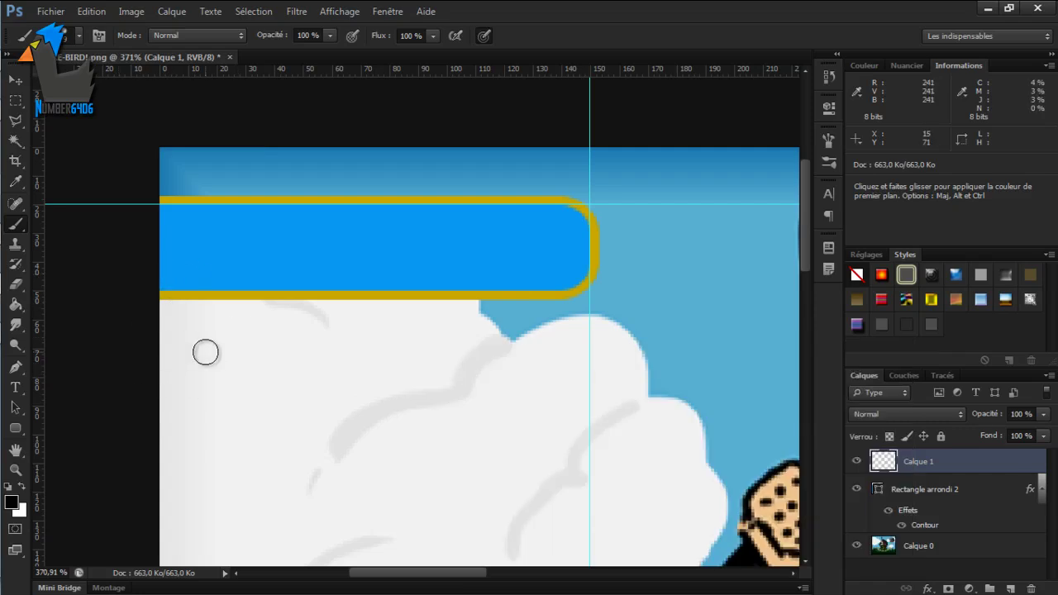
mouse_move(168, 294)
left_mouse_down()
mouse_move(530, 297)
mouse_move(584, 283)
left_mouse_up()
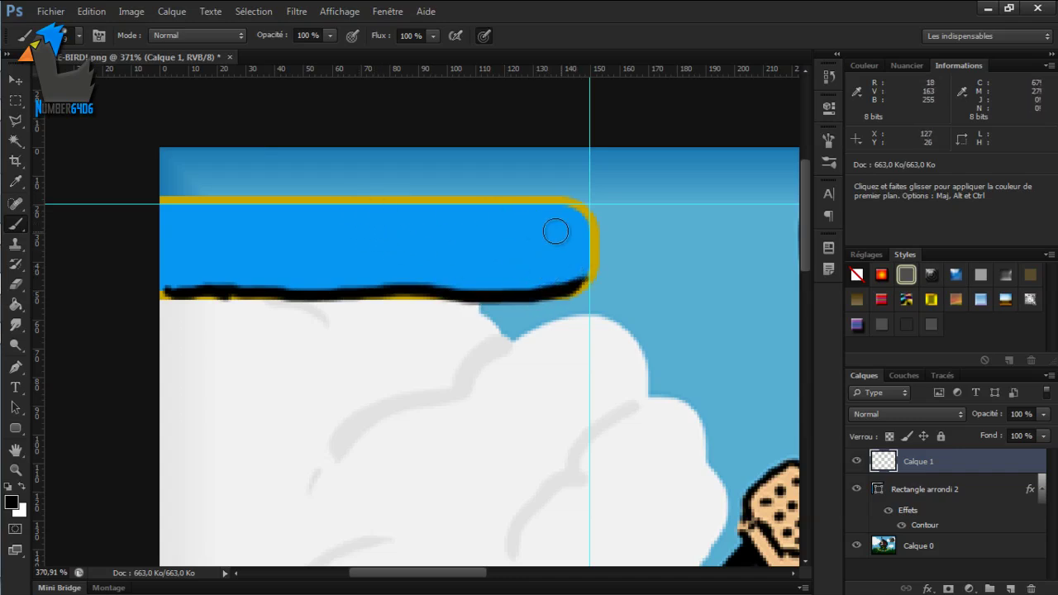
mouse_move(588, 217)
left_mouse_down()
mouse_move(584, 285)
mouse_move(585, 236)
left_mouse_up()
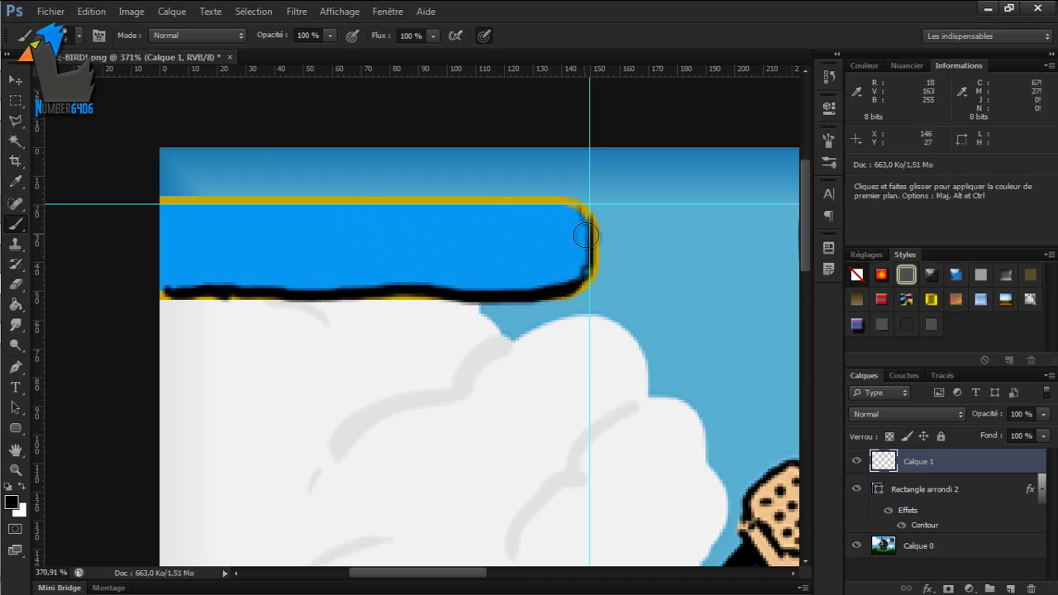
Step: Apply a Gaussian blur (Flou gaussien) with a radius of 5 pixels to the painted black line
left_click(297, 10)
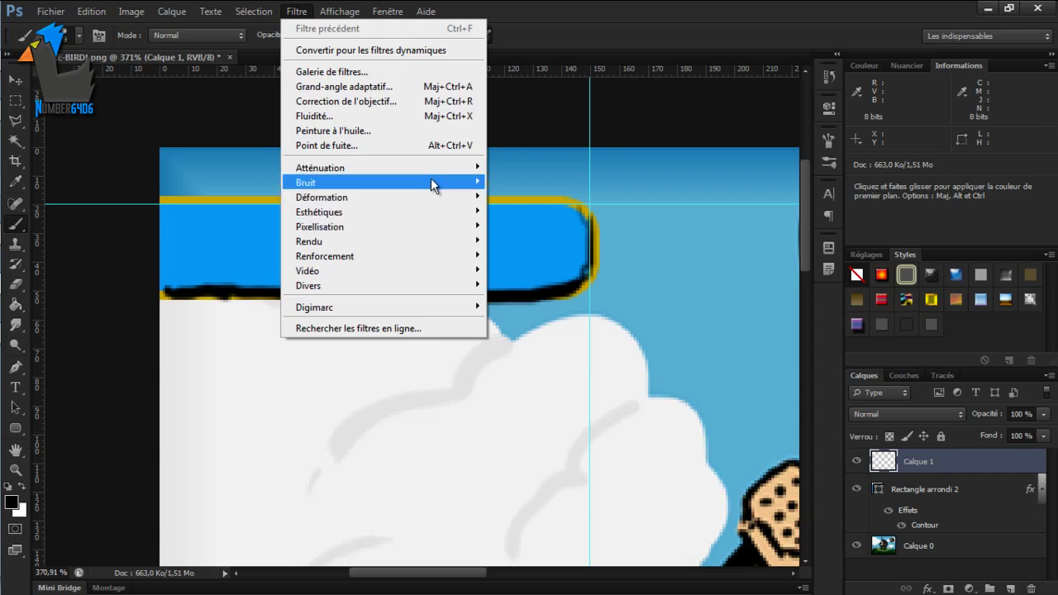
mouse_move(454, 168)
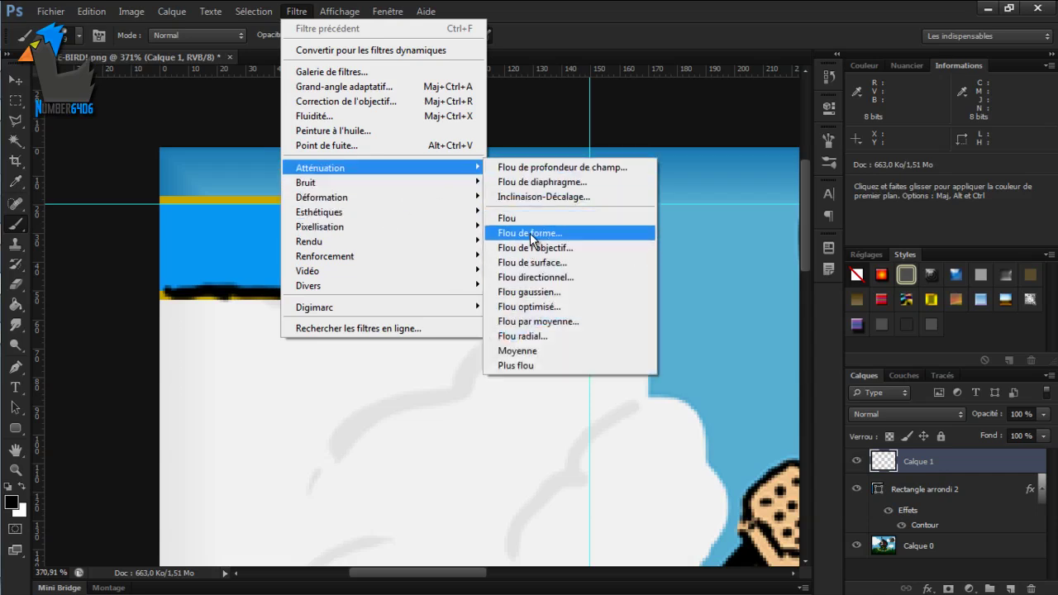
left_click(534, 292)
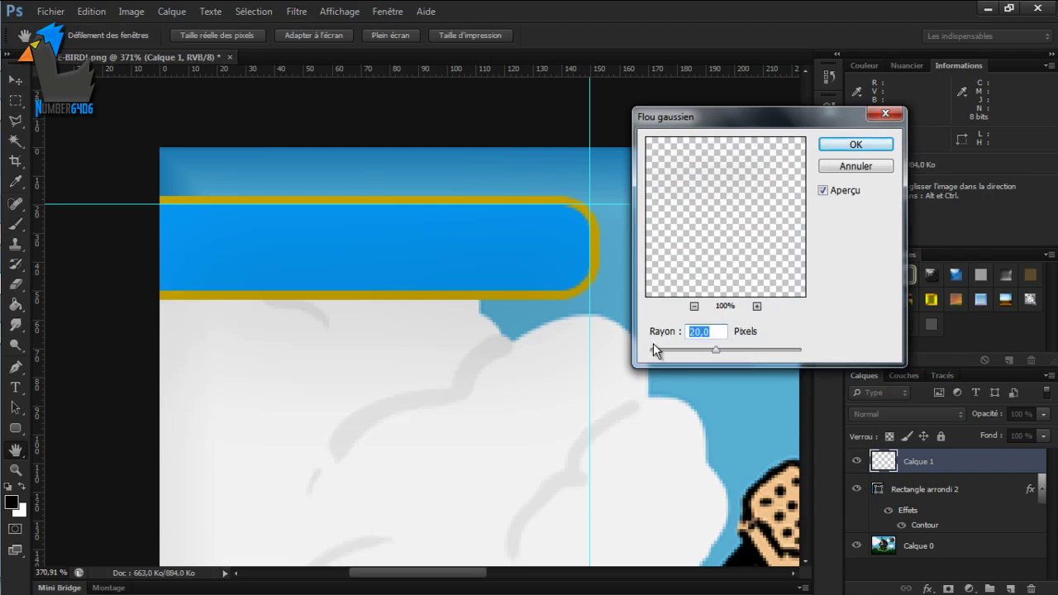
type("2")
key("BackSpace")
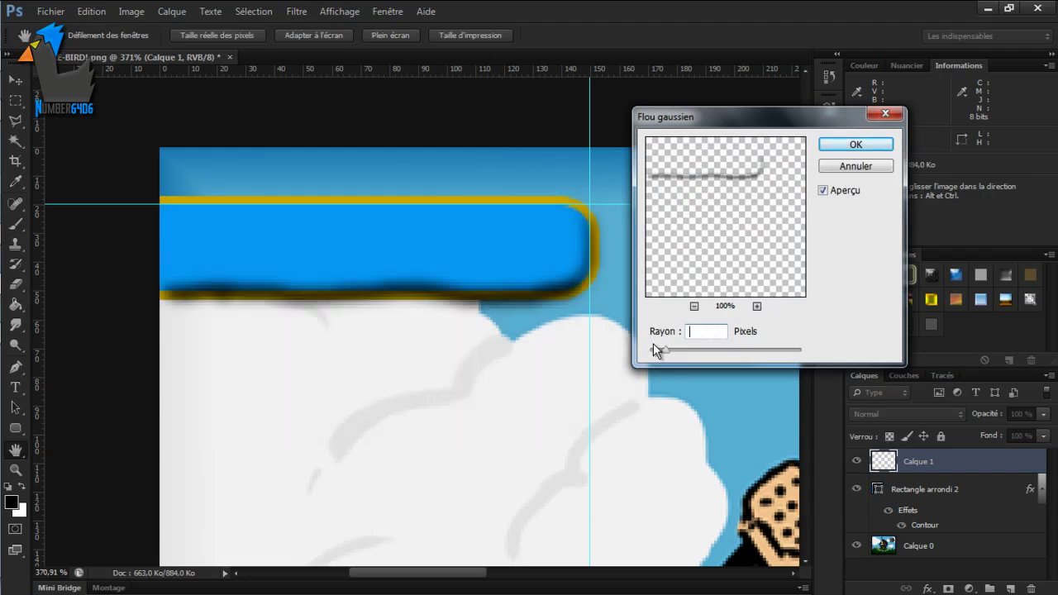
type("5")
key("Return")
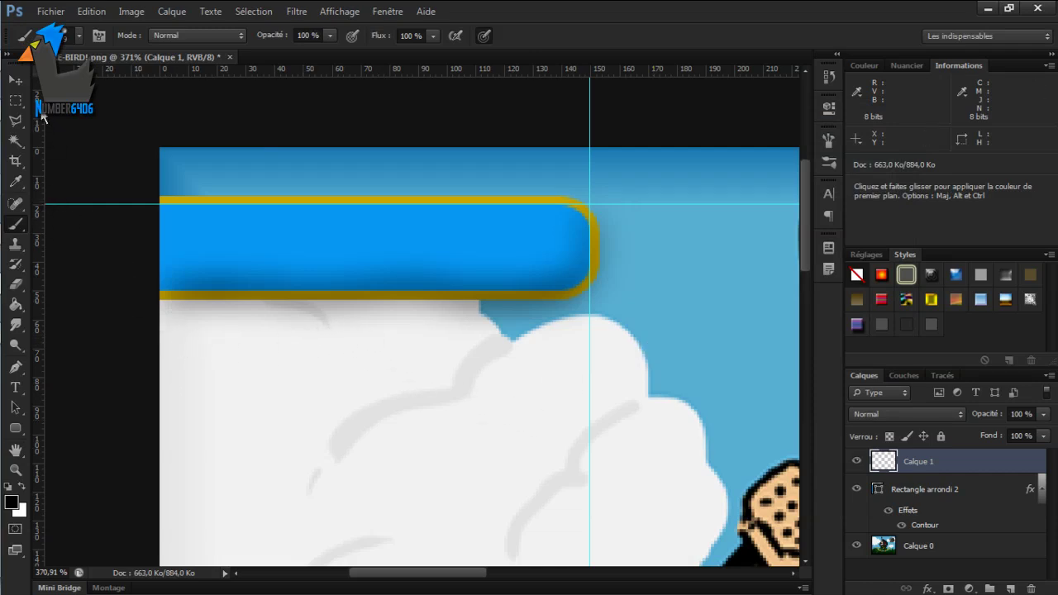
Step: Select a rectangle about 154 × 59 px directly beneath the bar's outline, delete the shadow inside it, and deselect
left_click(15, 100)
mouse_move(162, 312)
left_mouse_down()
mouse_move(194, 325)
mouse_move(170, 302)
mouse_move(337, 362)
mouse_move(585, 399)
left_mouse_up()
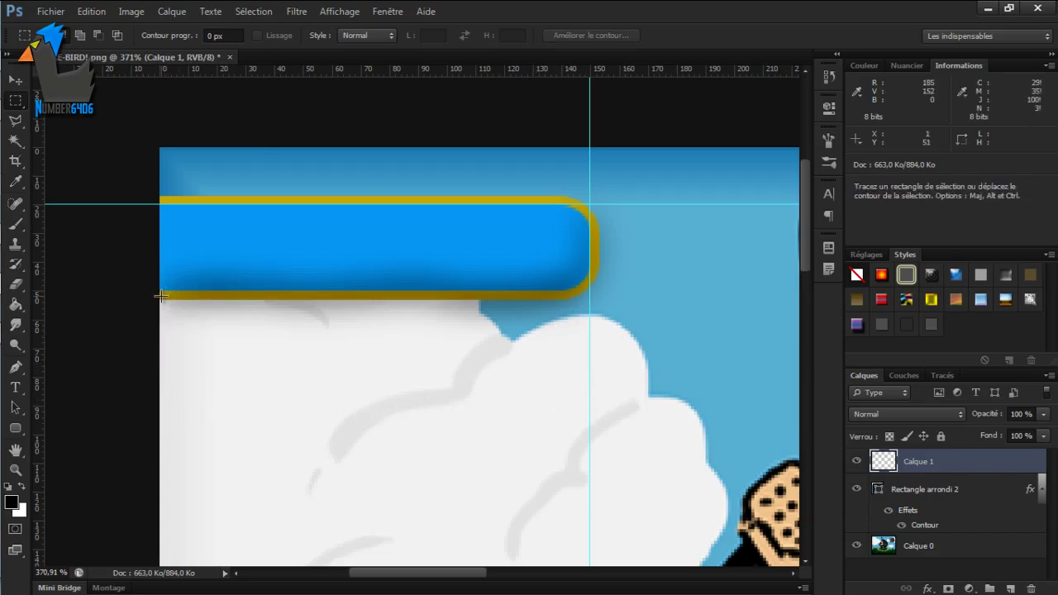
left_click_drag(162, 297, 601, 468)
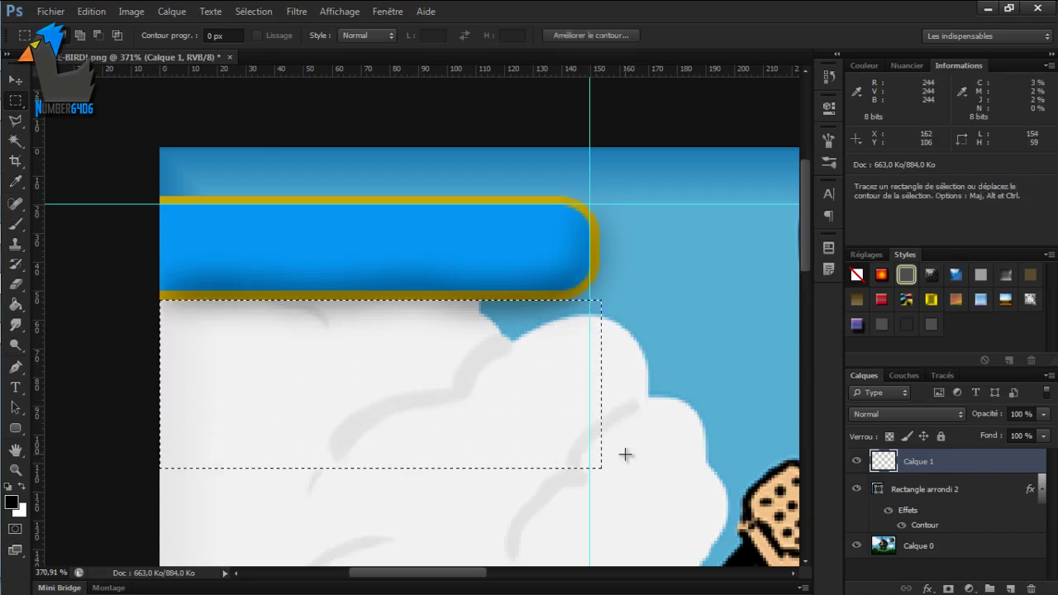
key("ctrl+BackSpace")
key("ctrl+d")
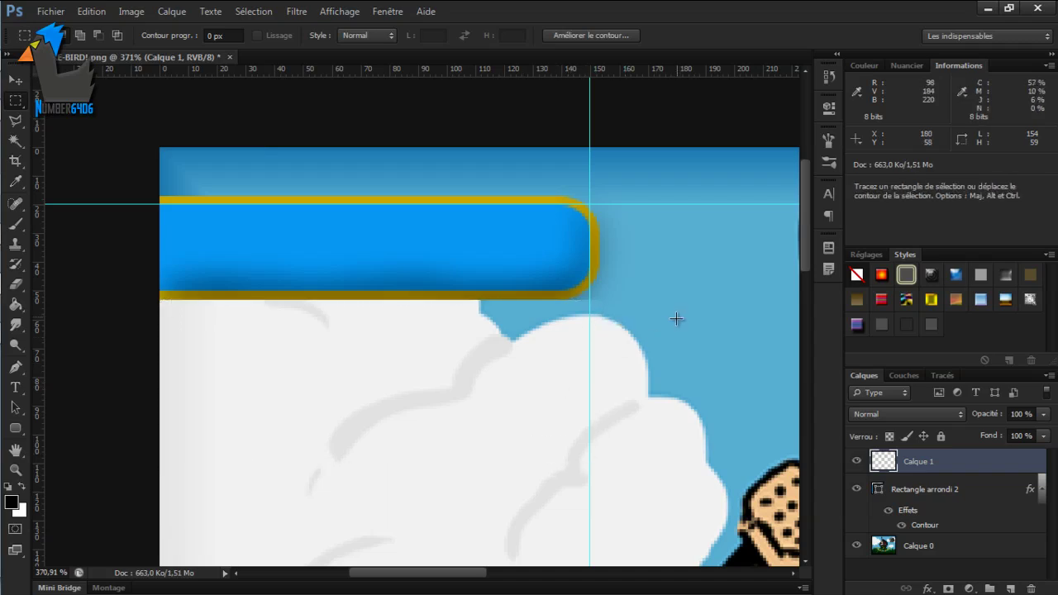
Step: Delete the shadow beyond the bar's rounded end using a rectangular selection about 16 × 56 px, and deselect
left_click_drag(598, 149, 642, 329)
left_click_drag(611, 242, 614, 245)
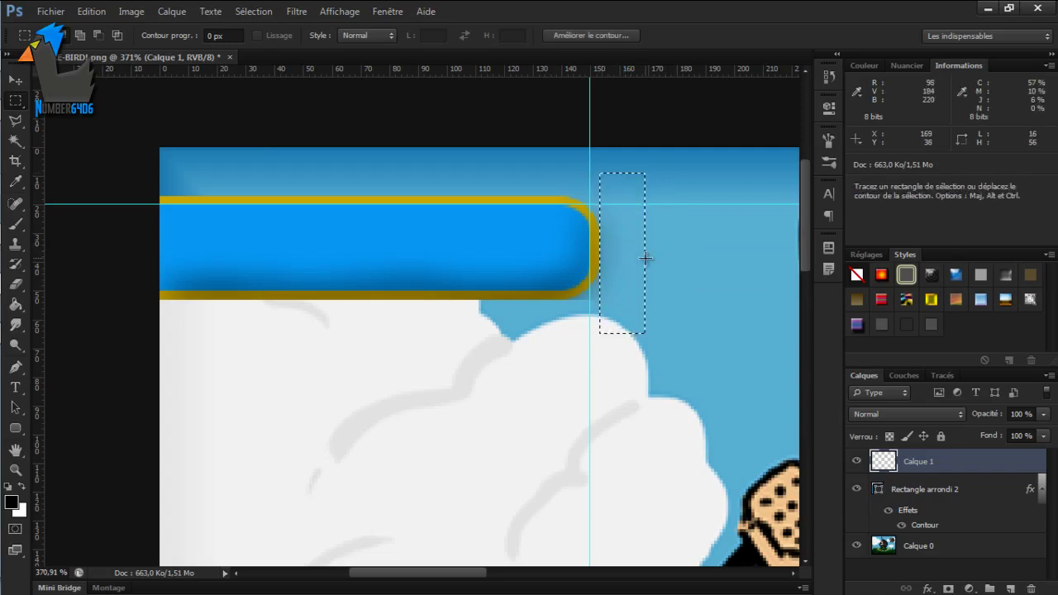
left_click(685, 321)
scroll(686, 325, "up", 2, "alt")
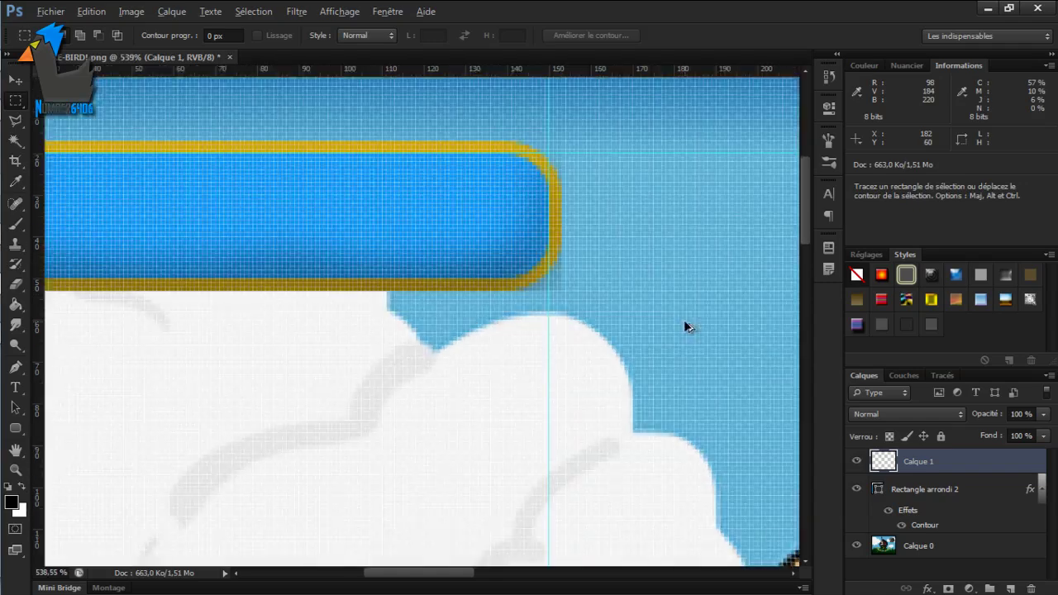
scroll(685, 322, "up", 2, "alt")
scroll(468, 253, "up", 2, "alt")
scroll(468, 253, "up", 2)
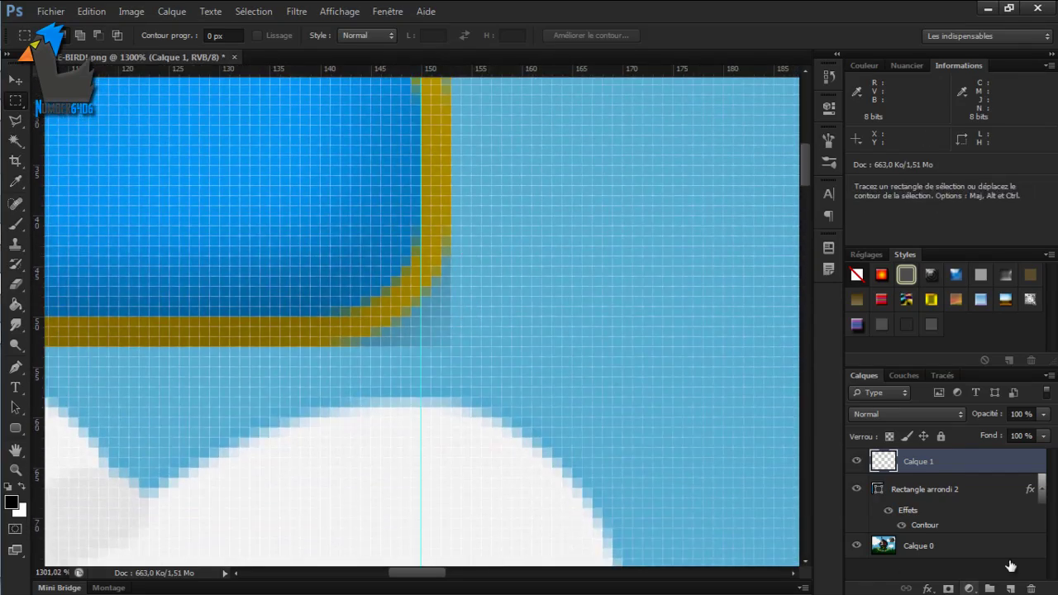
left_click(929, 496)
left_click(253, 11)
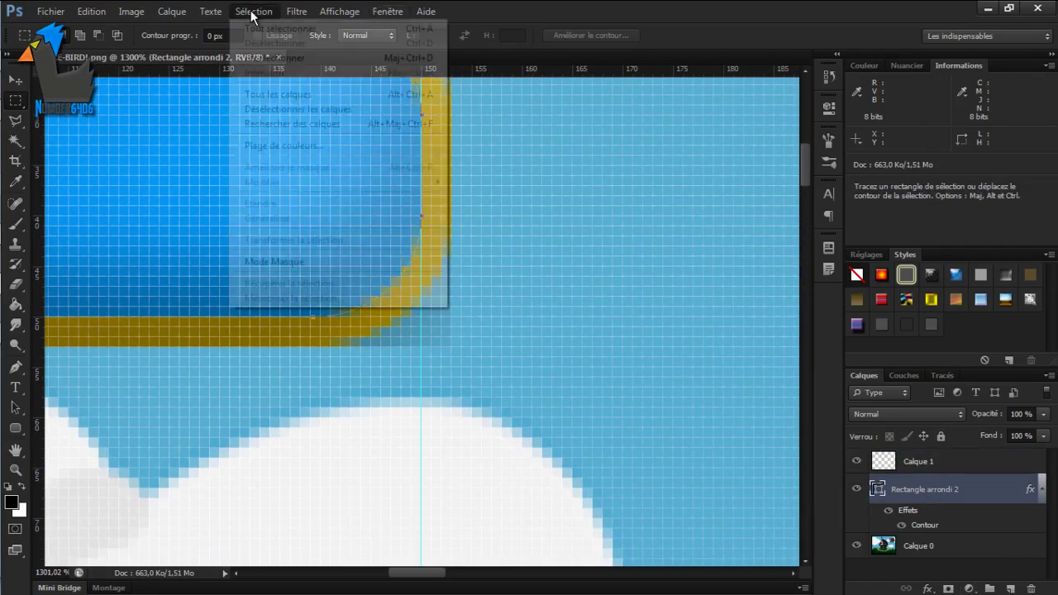
left_click(270, 10)
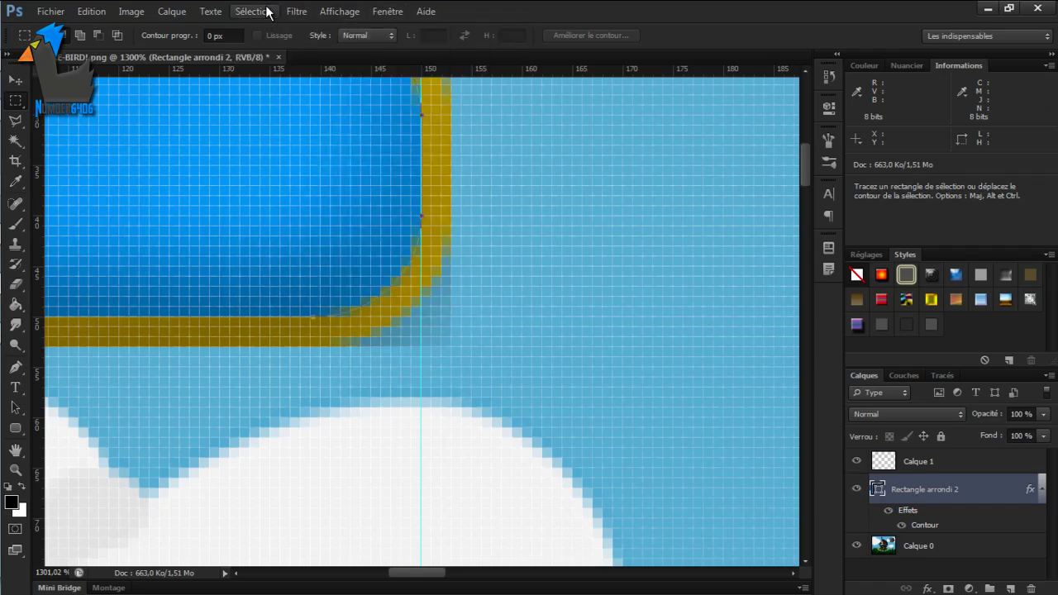
left_click(269, 11)
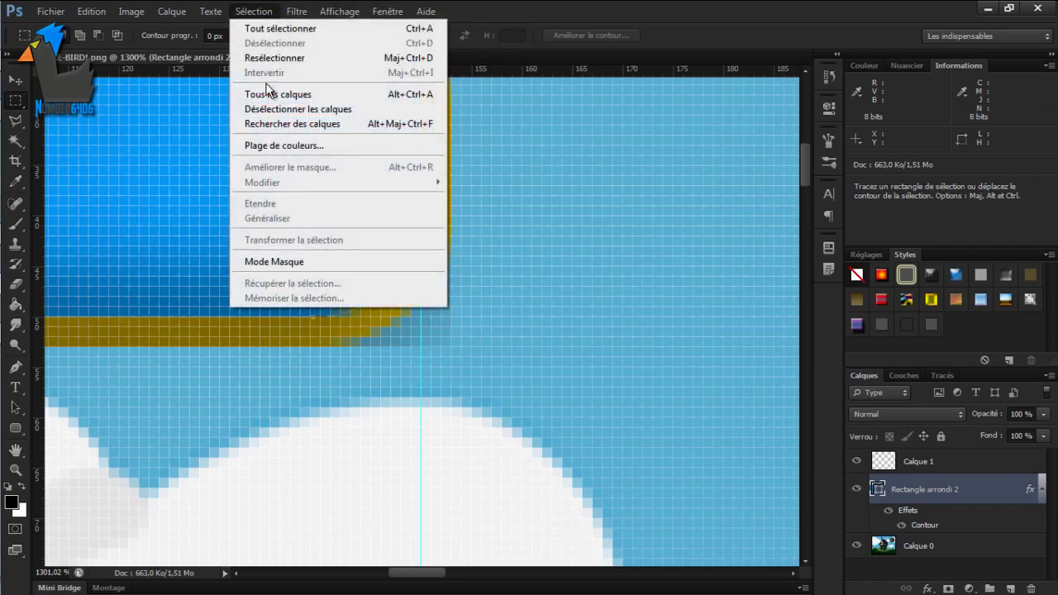
left_click(913, 479)
left_click(907, 463)
Step: Erase the leftover shadow outside the bar's lower rounded corner on Calque 1, reducing the Eraser to 11 px for the finer parts
scroll(319, 311, "up", 1)
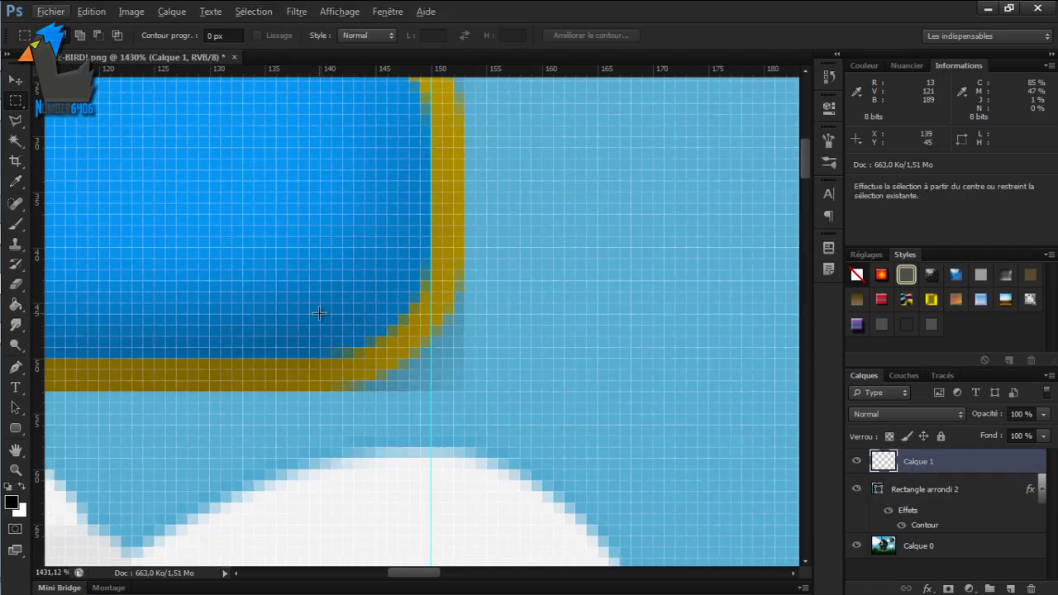
left_click(17, 286)
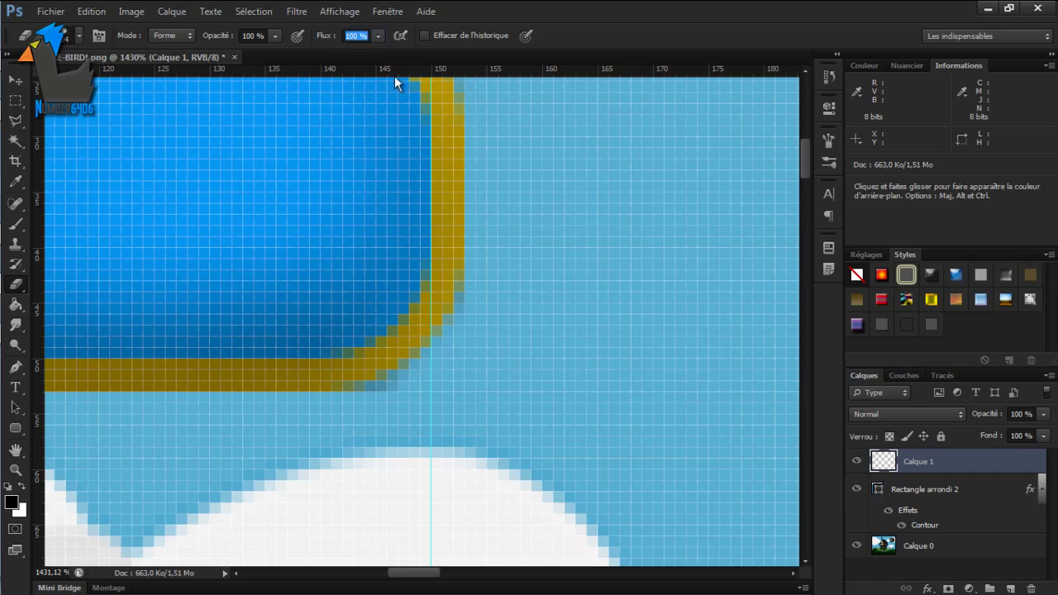
right_click(479, 277)
left_click(512, 301)
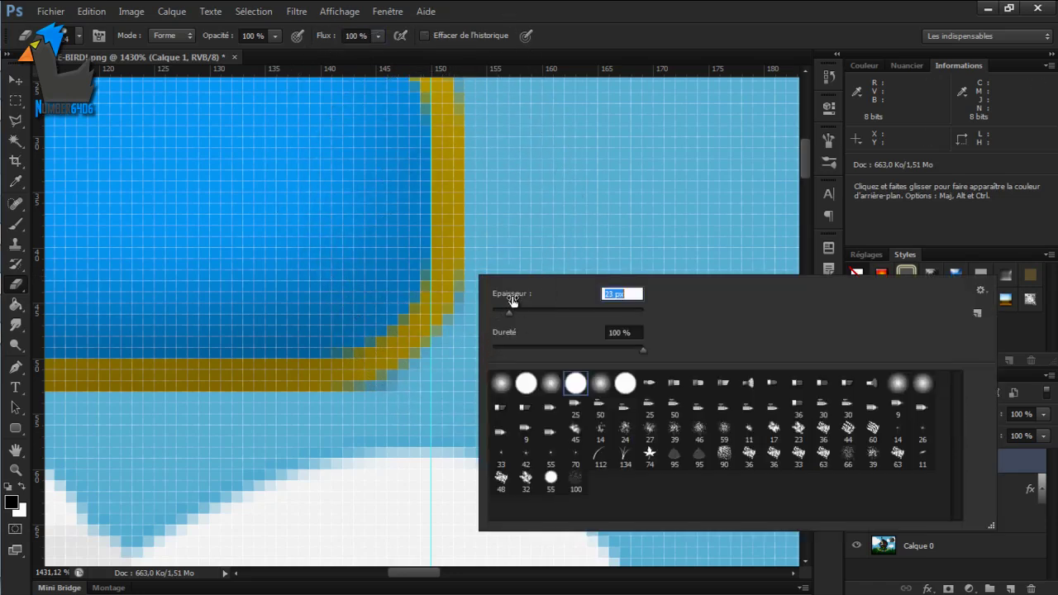
type("11")
key("Return")
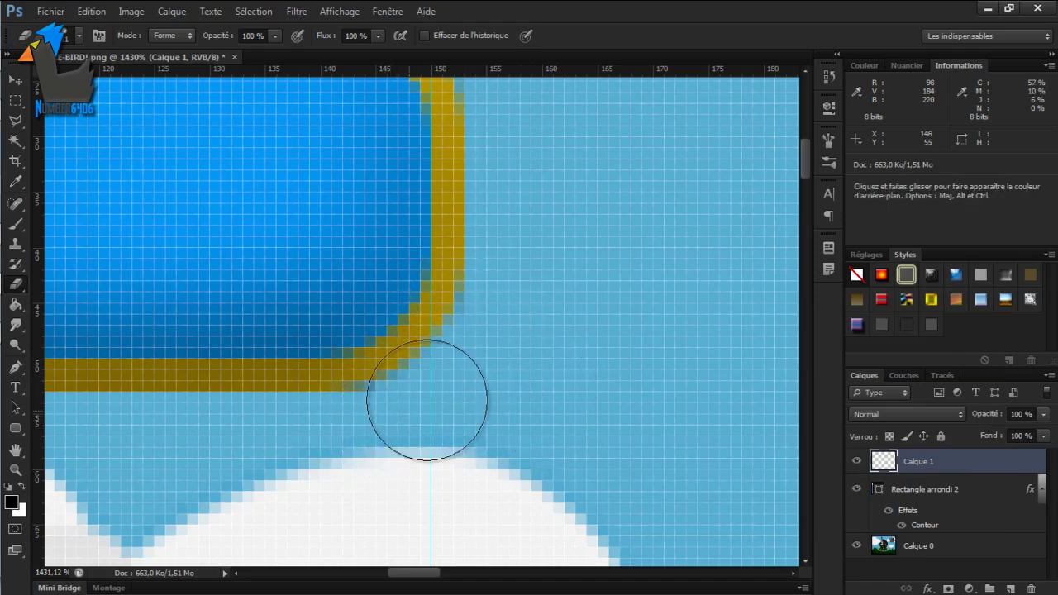
left_click_drag(802, 147, 803, 132)
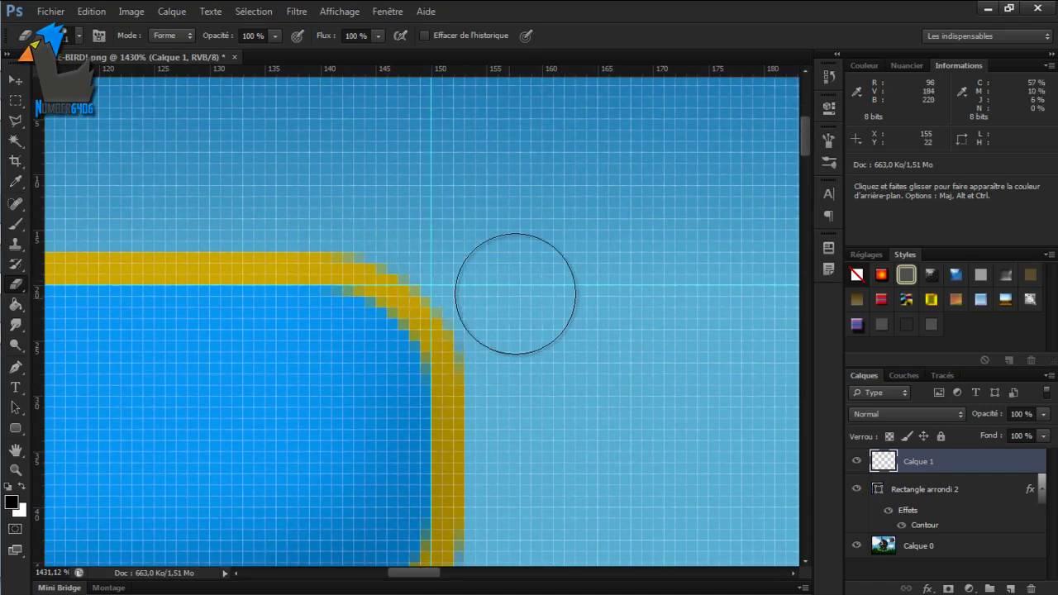
Step: Try to erase the soft shadow inside the bar along its lower edge with the Eraser, and undo the attempt
scroll(496, 275, "down", 2)
scroll(496, 276, "down", 2)
scroll(465, 291, "left", 3)
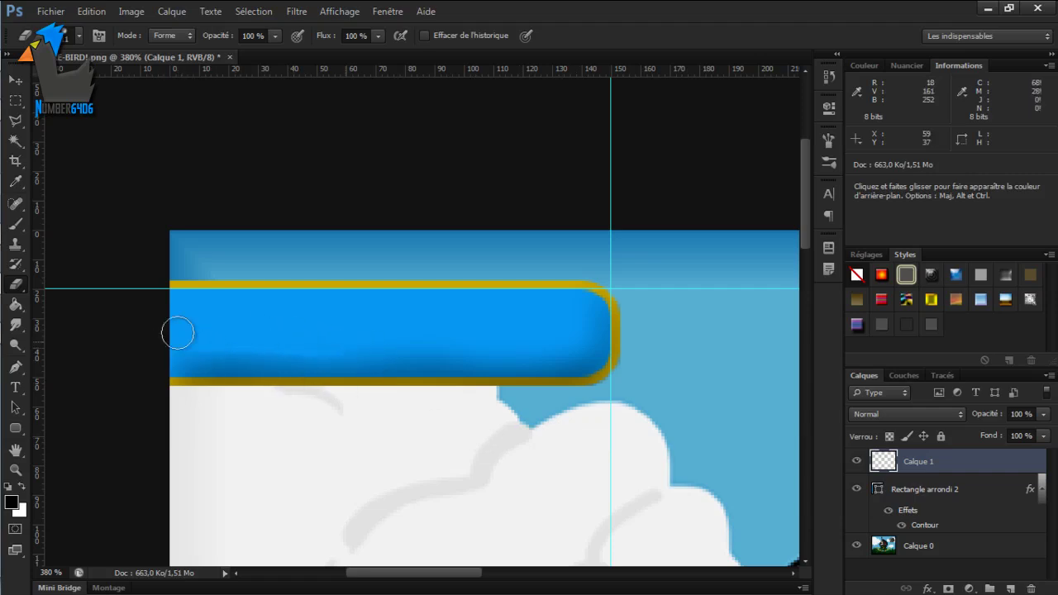
left_click_drag(211, 358, 520, 361)
key("ctrl+z")
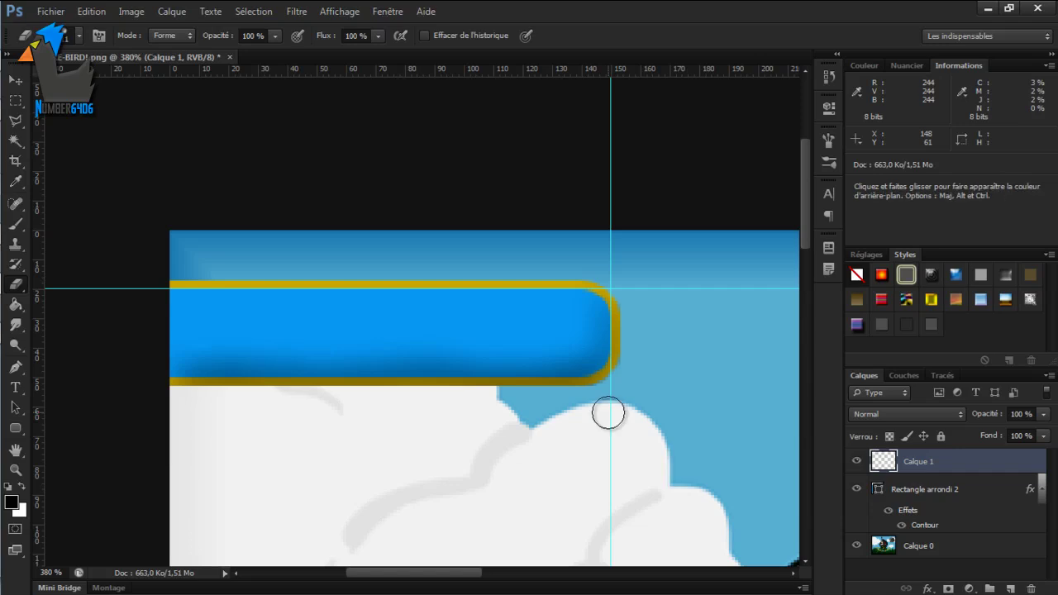
right_click(608, 413)
left_click(147, 329)
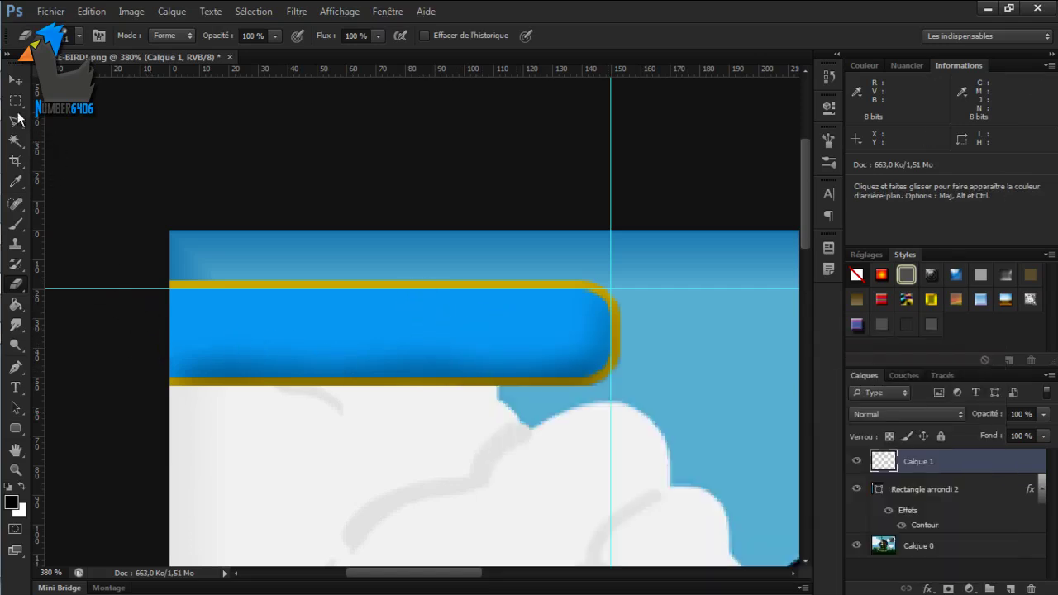
Step: Select the bar's blue interior up to its rounded end, about 144 × 30 px, delete the shadow inside it, and deselect
left_click(15, 100)
left_click_drag(163, 290, 593, 377)
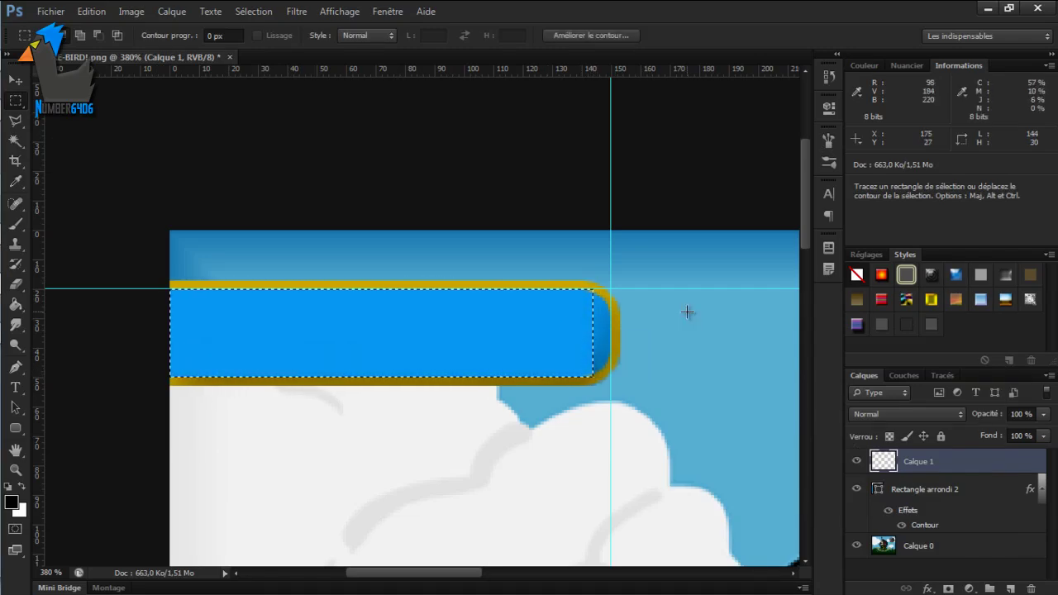
scroll(687, 312, "up", 5)
scroll(534, 295, "down", 3)
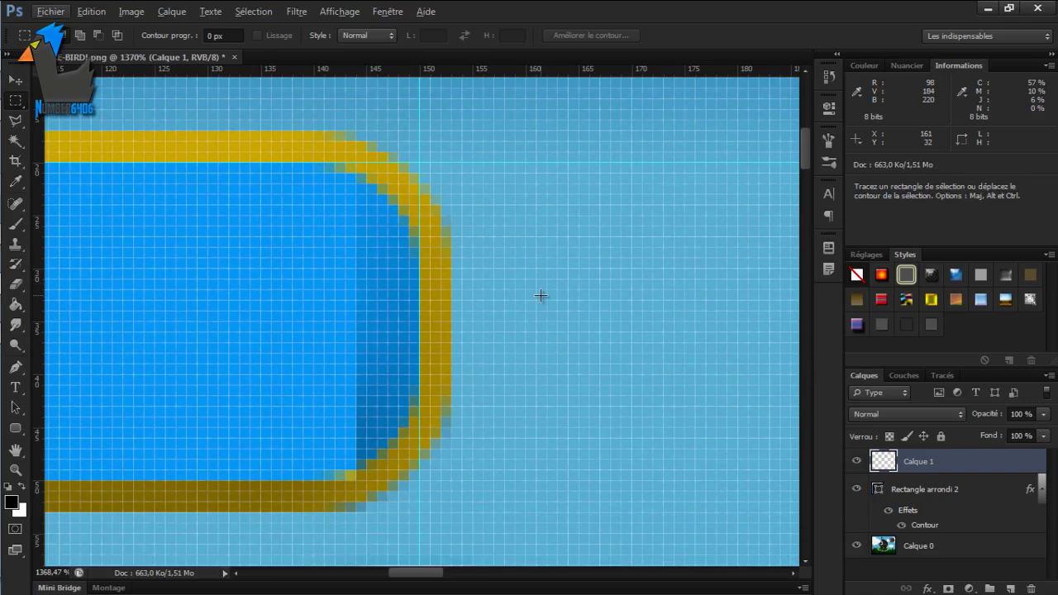
Step: Try to erase the remaining shadow strip inside the bar's rounded end with the Eraser, and undo the attempt
key("e")
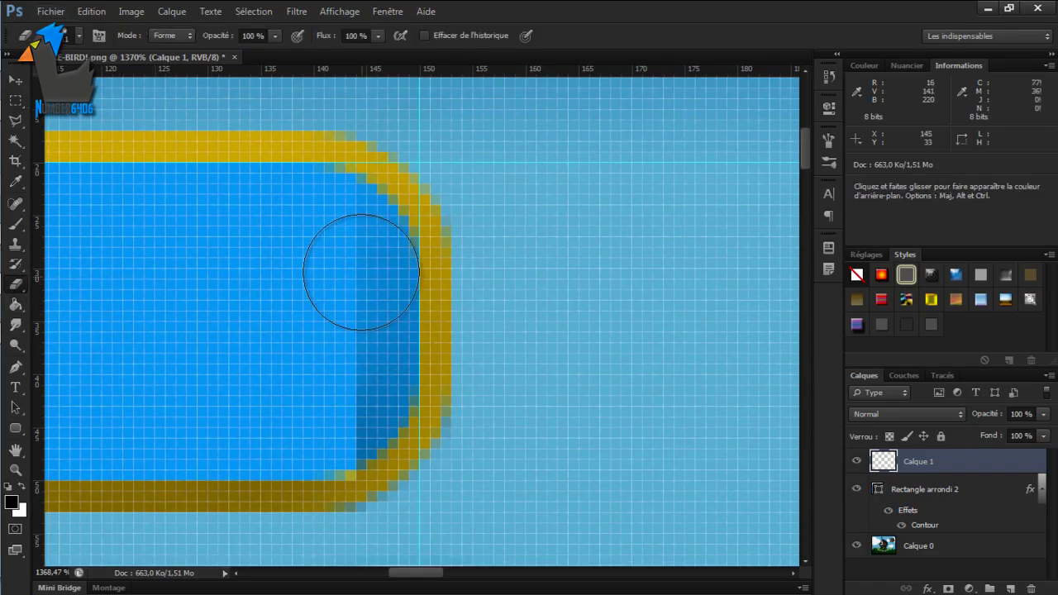
mouse_move(368, 230)
left_mouse_down()
mouse_move(364, 360)
mouse_move(379, 269)
mouse_move(383, 319)
mouse_move(368, 379)
mouse_move(378, 381)
mouse_move(337, 429)
mouse_move(387, 263)
mouse_move(369, 285)
left_mouse_up()
scroll(369, 285, "down", 5)
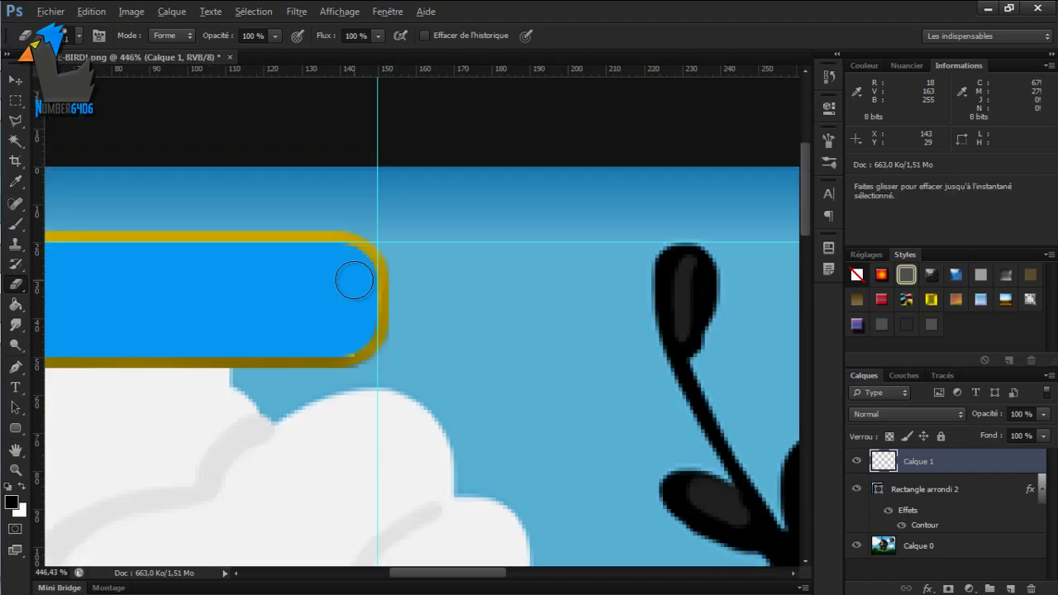
scroll(353, 282, "down", 1)
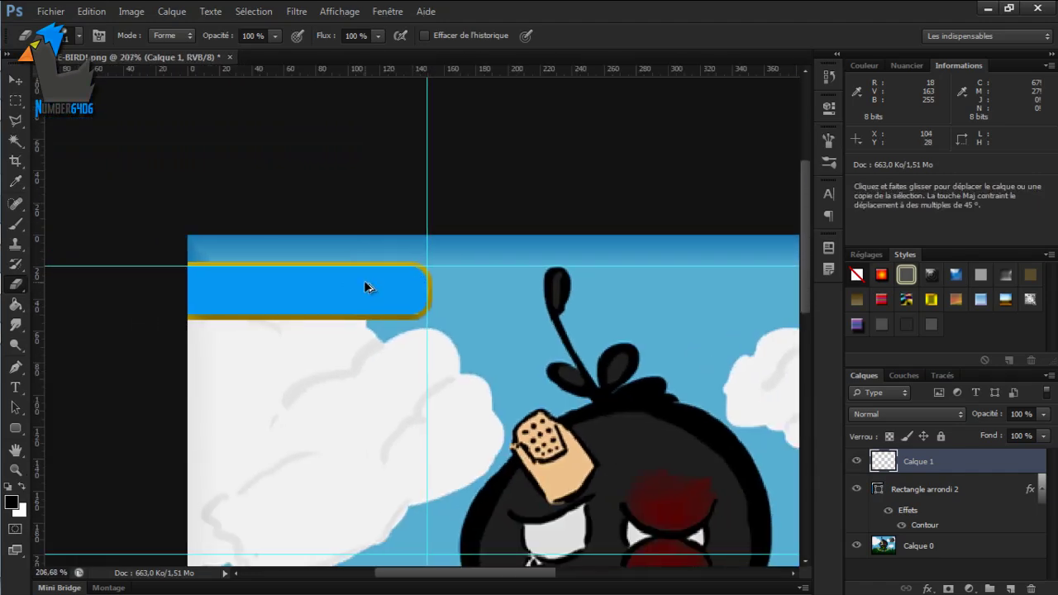
scroll(367, 289, "up", 3)
scroll(314, 310, "up", 4)
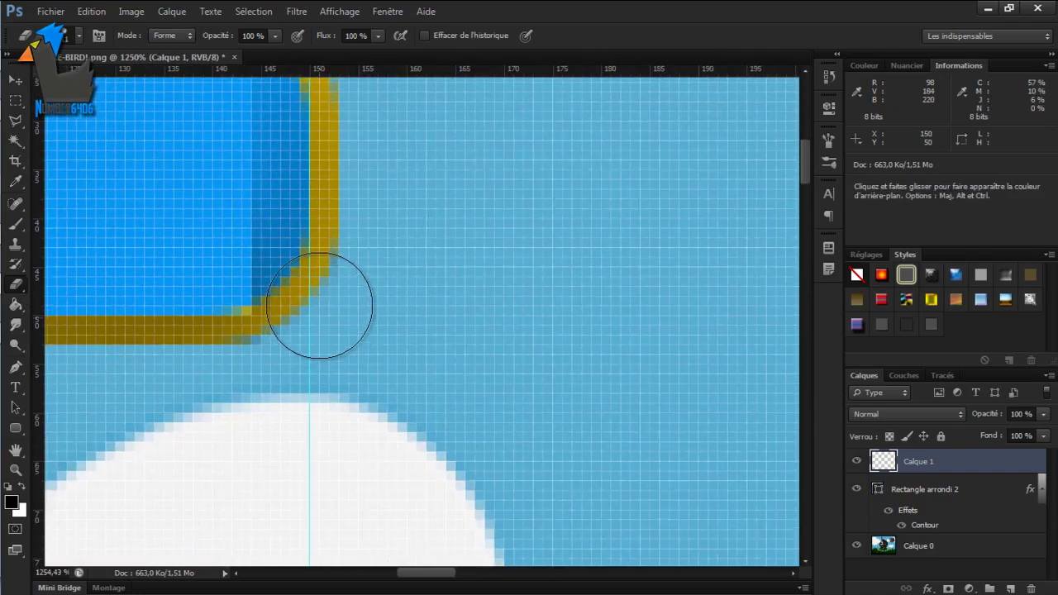
Step: Erase the remaining shadow strip inside the bar's rounded end on Calque 1
mouse_move(320, 303)
left_mouse_down()
mouse_move(224, 240)
mouse_move(248, 275)
mouse_move(253, 236)
mouse_move(246, 348)
mouse_move(257, 351)
mouse_move(236, 414)
mouse_move(257, 398)
mouse_move(278, 331)
mouse_move(279, 263)
mouse_move(253, 401)
left_mouse_up()
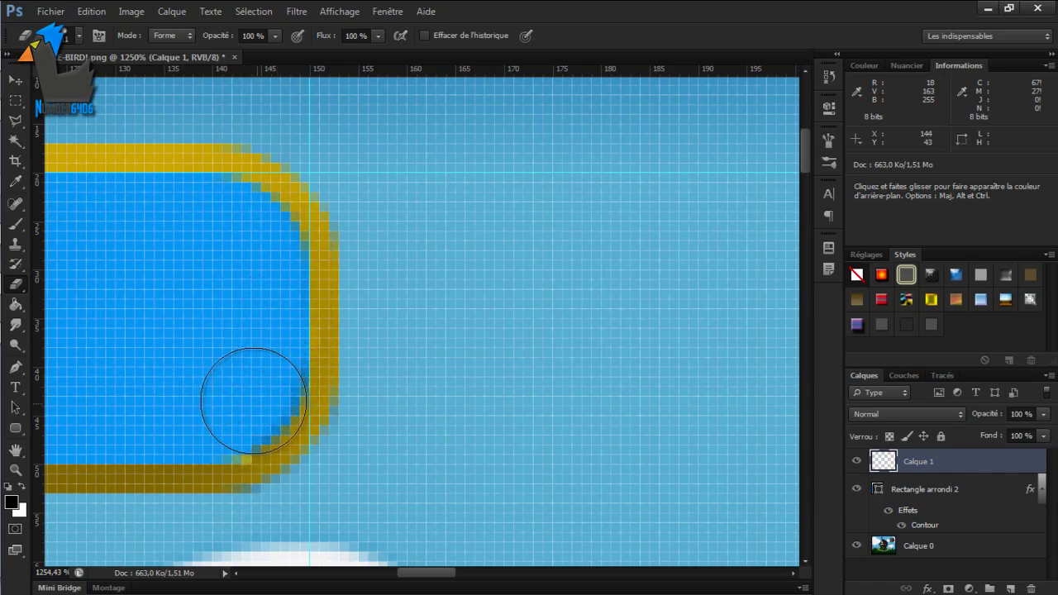
scroll(290, 277, "down", 6)
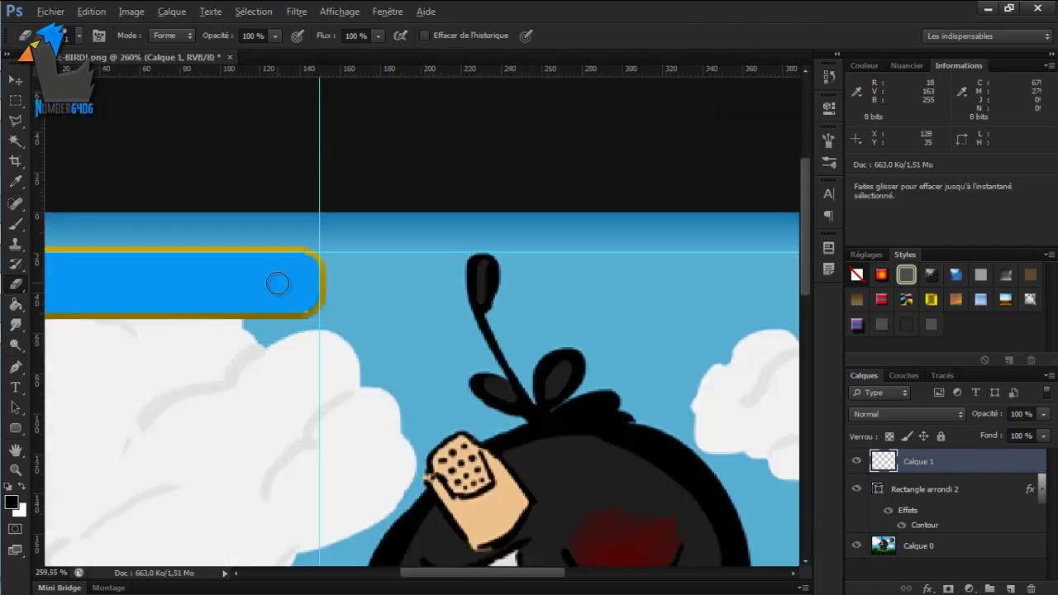
Step: Open the layer style of Rectangle arrondi 2 and enable Biseautage & estampage, keeping the bar in view
double_click(969, 496)
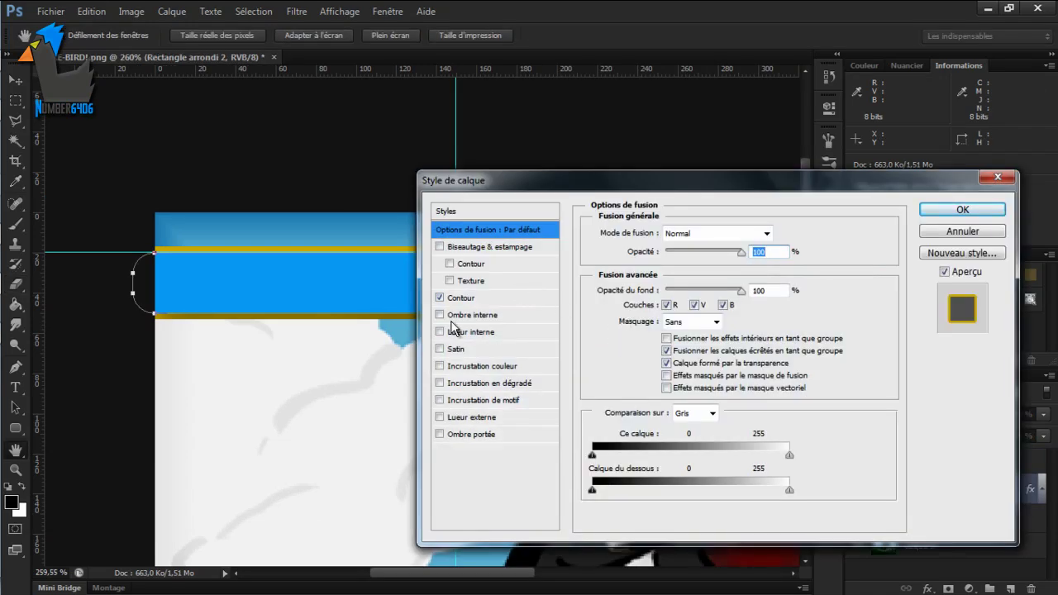
left_click_drag(717, 191, 561, 142)
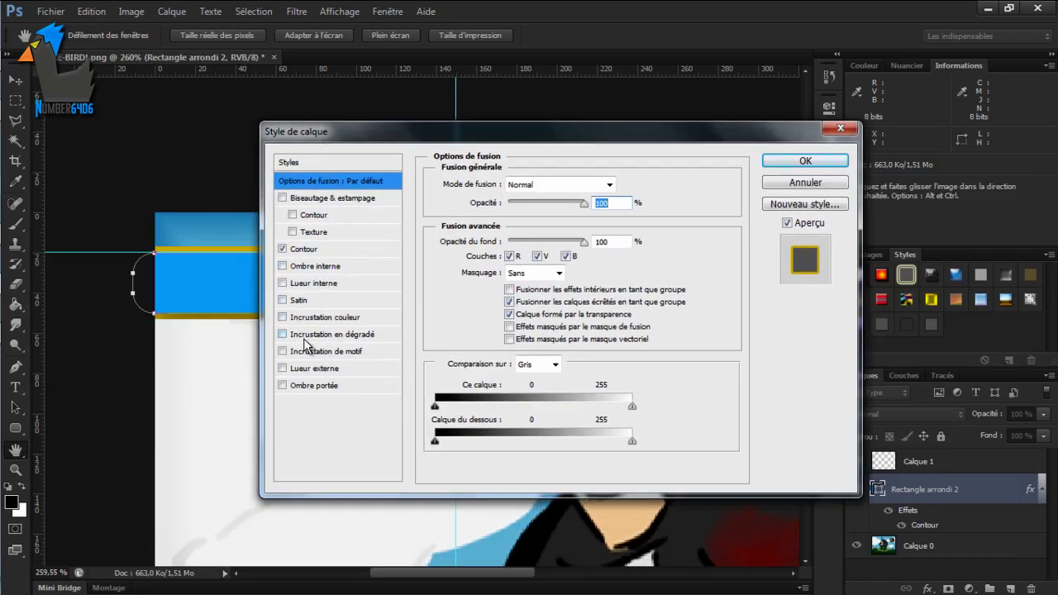
left_click(303, 200)
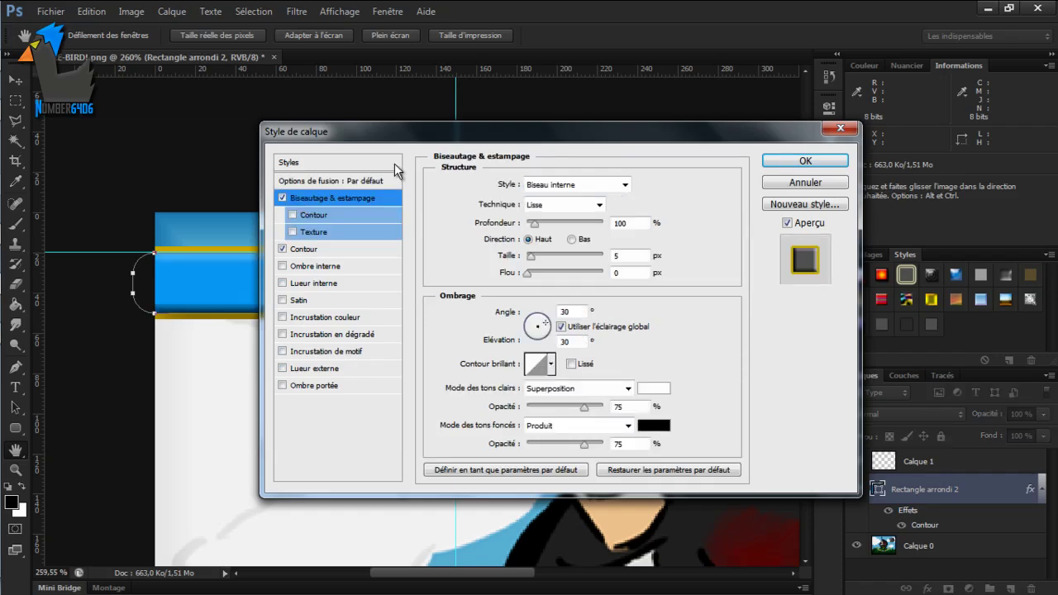
left_click_drag(402, 142, 650, 144)
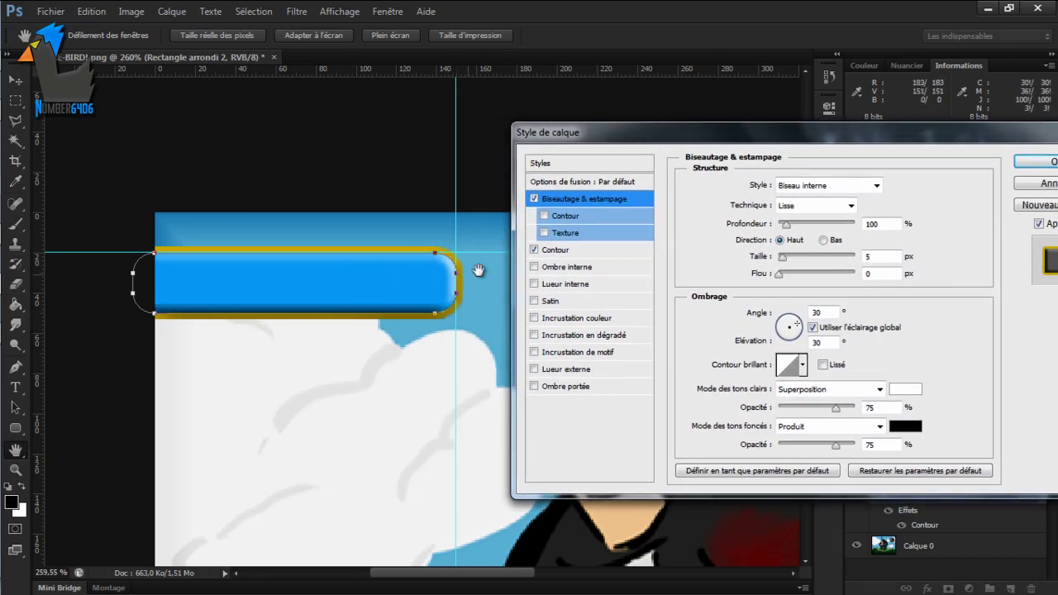
Step: Set the bevel's lighting angle to 129° and its elevation to 58°
left_click_drag(784, 329, 782, 319)
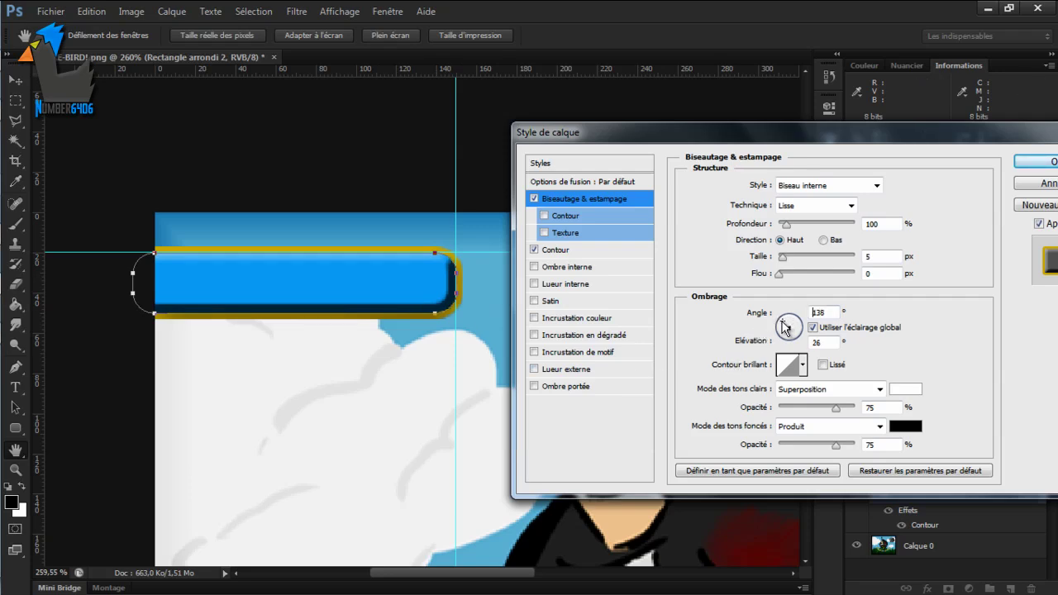
left_click_drag(785, 327, 785, 324)
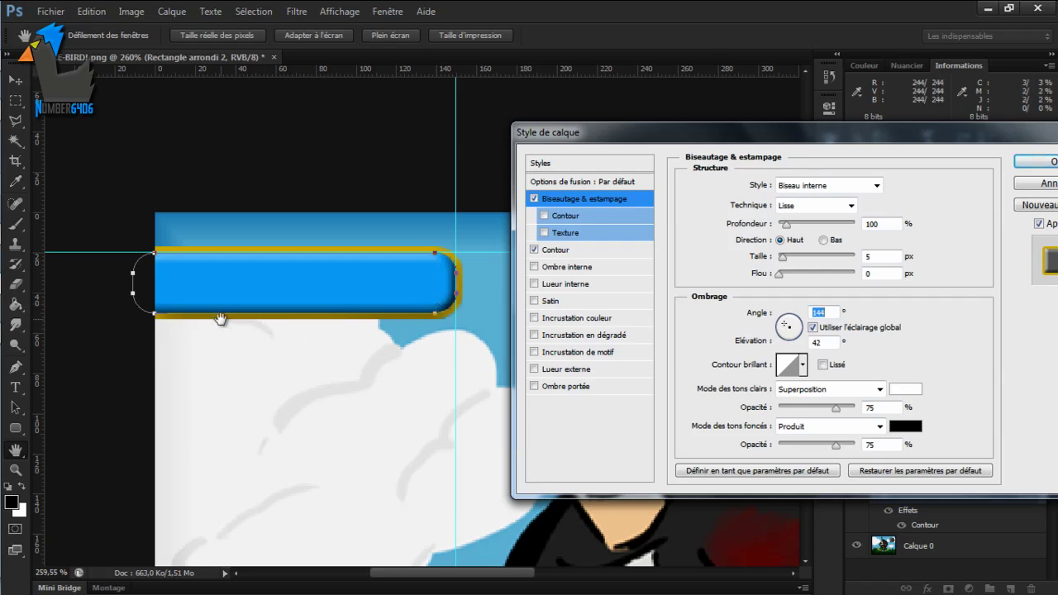
left_click_drag(677, 133, 638, 124)
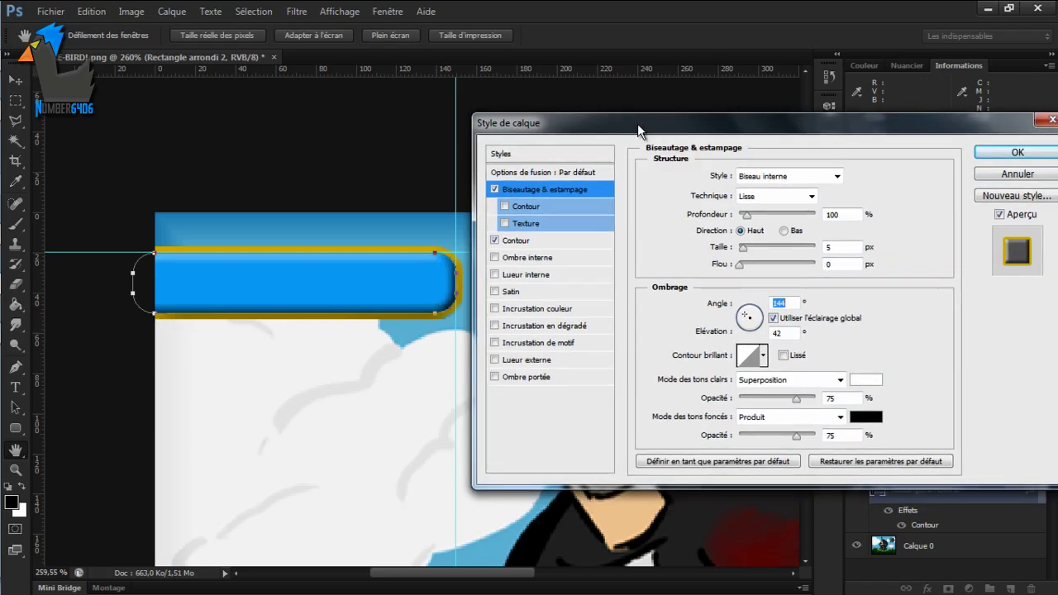
left_click(749, 320)
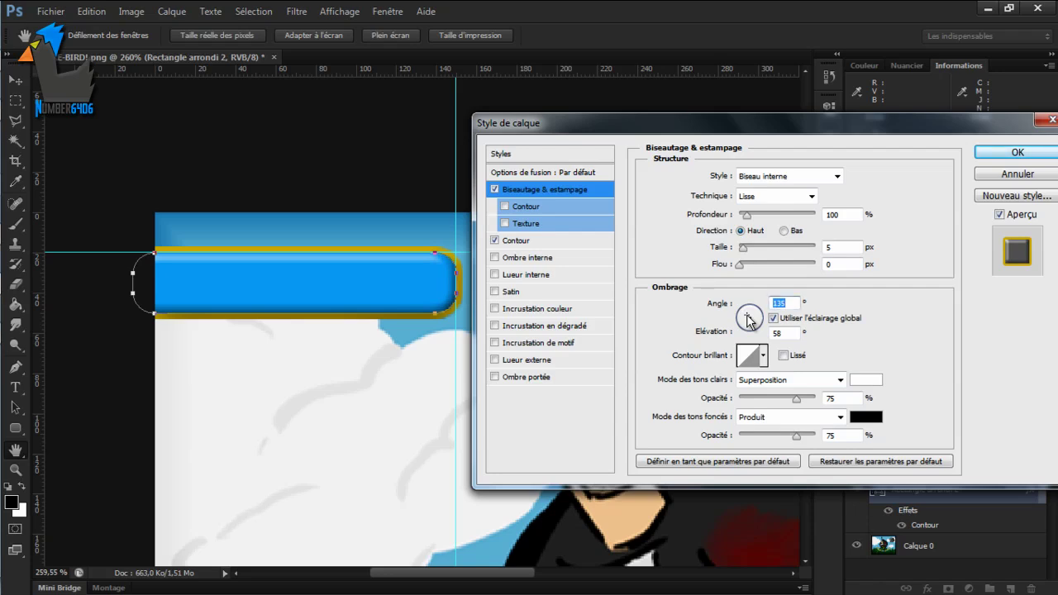
left_click(748, 320)
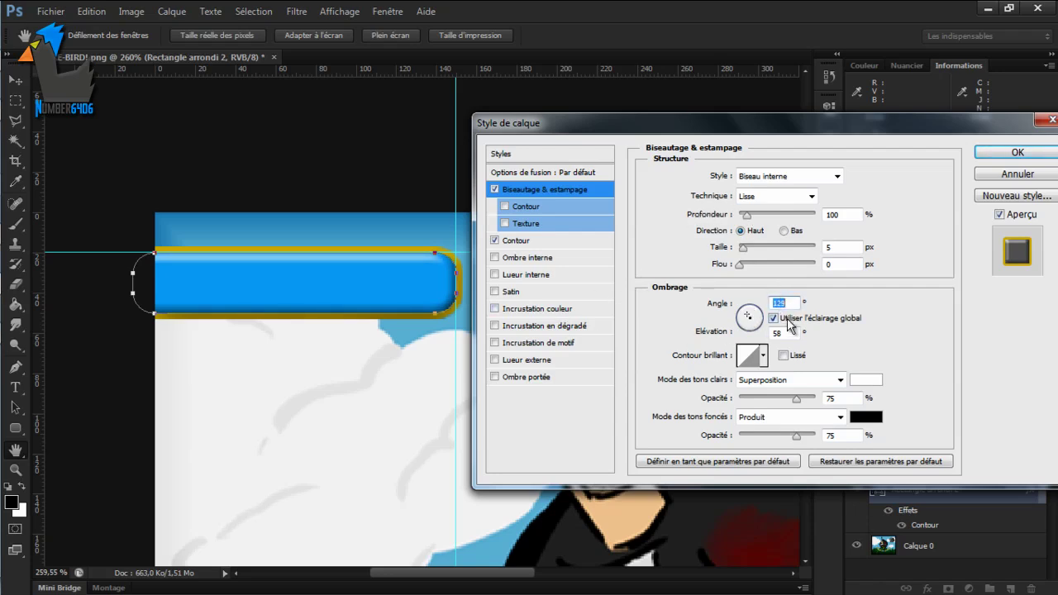
Step: Set the bevel's depth to 429 %, size to 4 px and softening to 0 px, and apply the layer style
mouse_move(748, 219)
left_mouse_down()
mouse_move(792, 217)
mouse_move(741, 216)
mouse_move(778, 220)
left_mouse_up()
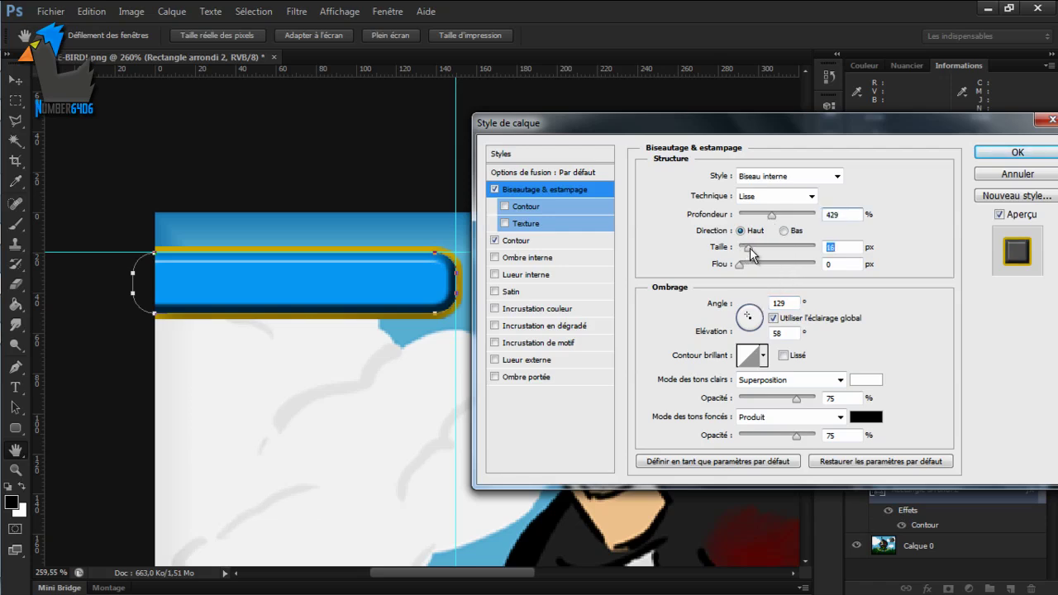
left_click_drag(752, 257, 743, 257)
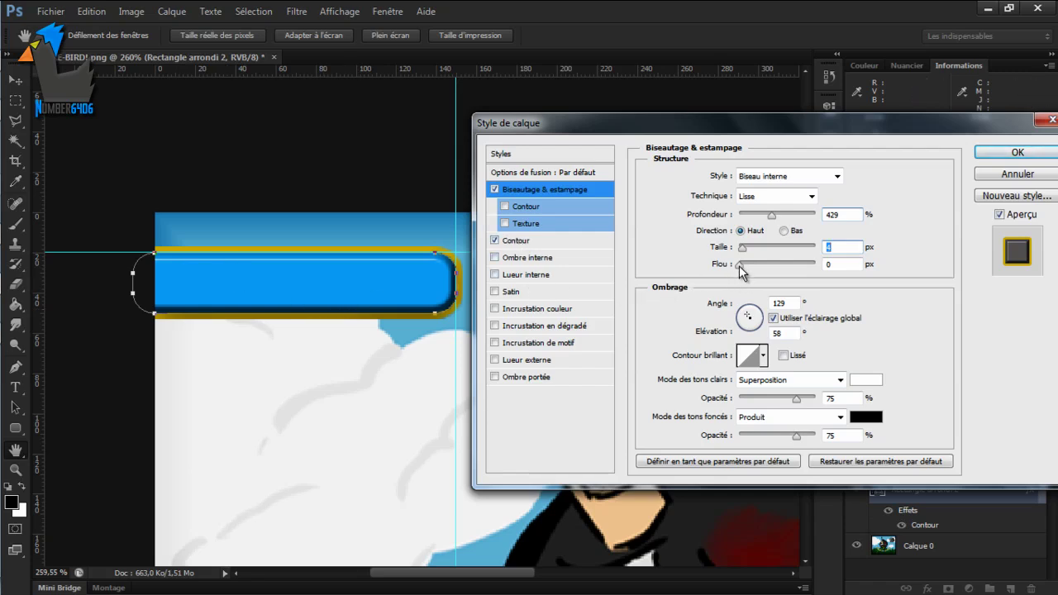
left_click_drag(740, 265, 740, 266)
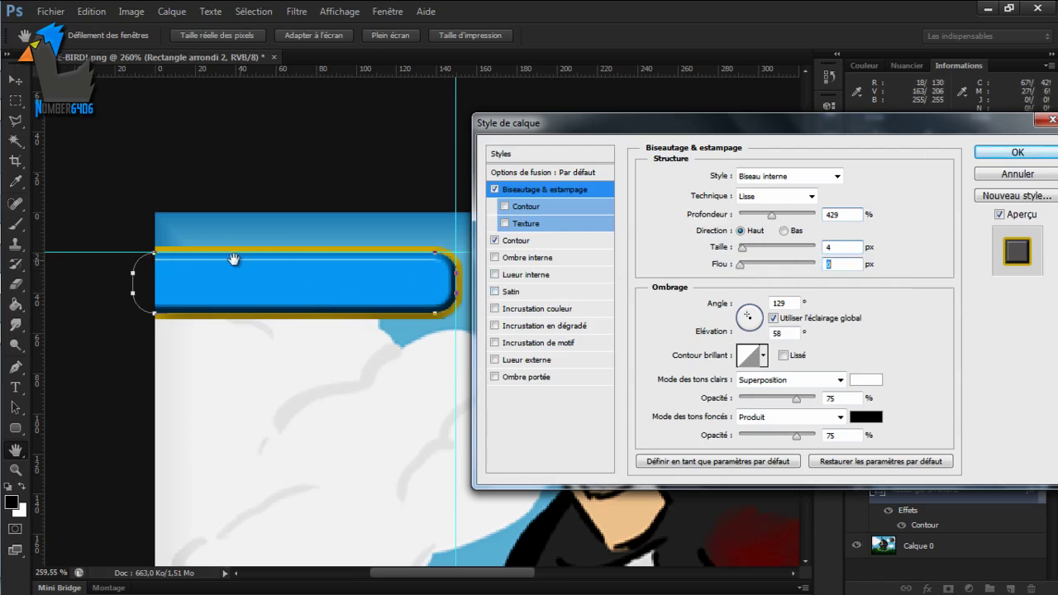
left_click(1017, 153)
key("e")
key("ctrl+0")
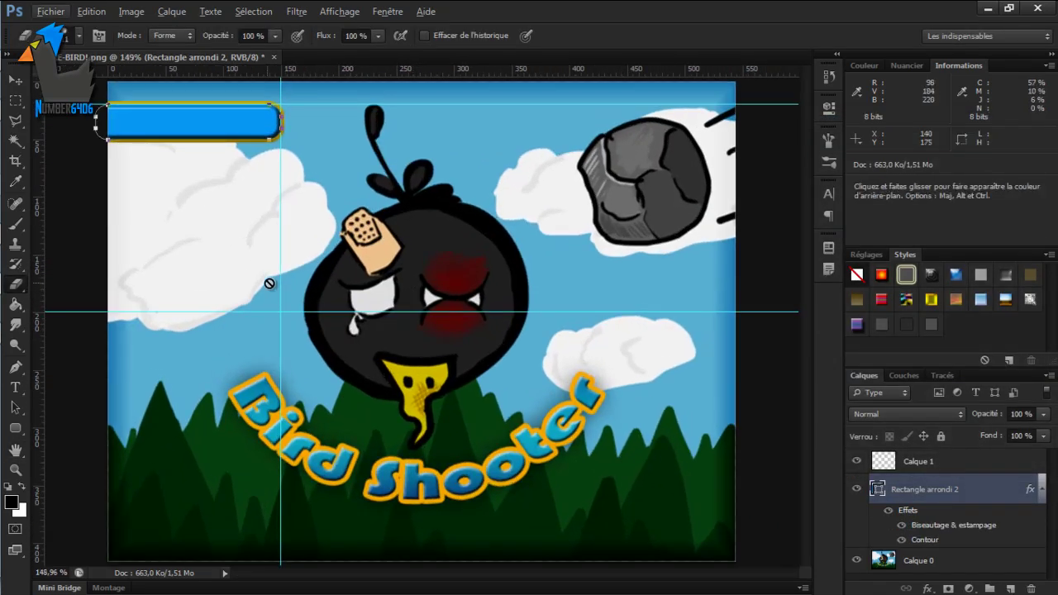
Step: Rasterize the shape layer Rectangle arrondi 2
scroll(269, 284, "up", 3)
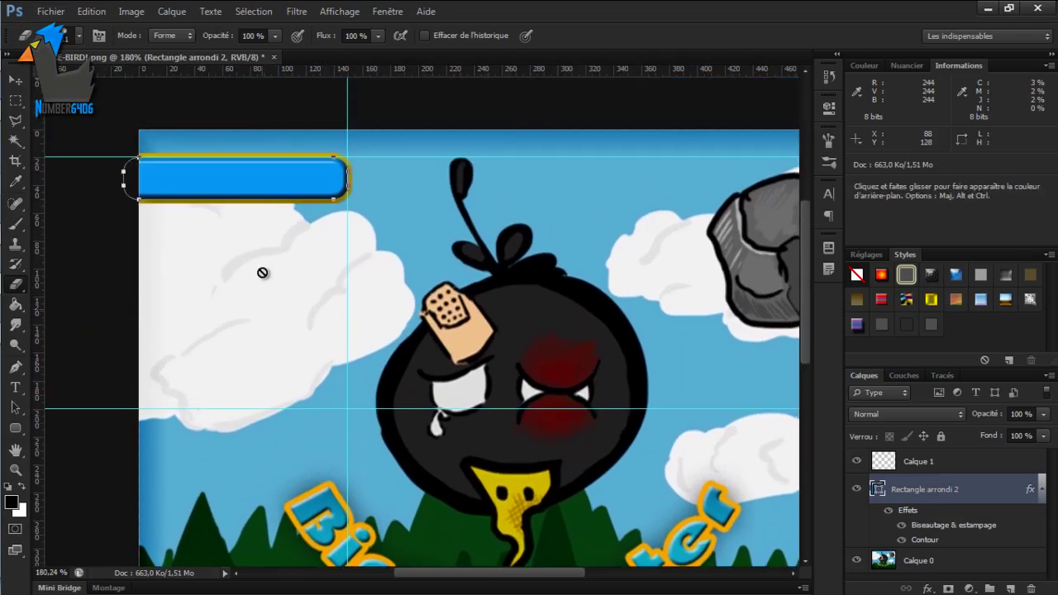
left_click(254, 264)
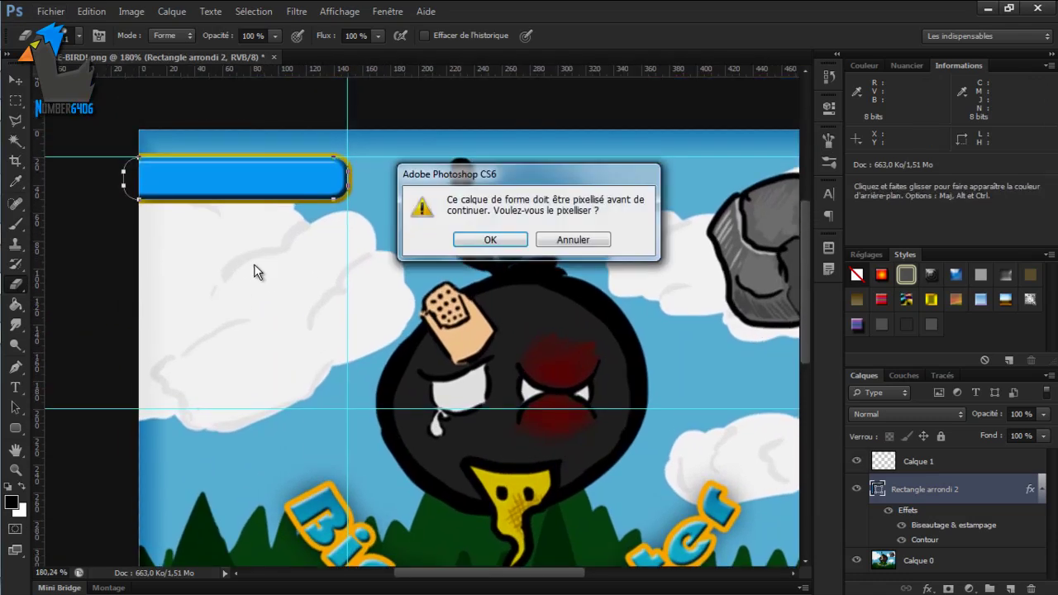
left_click(488, 239)
Step: Group the layers Calque 1 and Rectangle arrondi 2
scroll(326, 262, "left", 3)
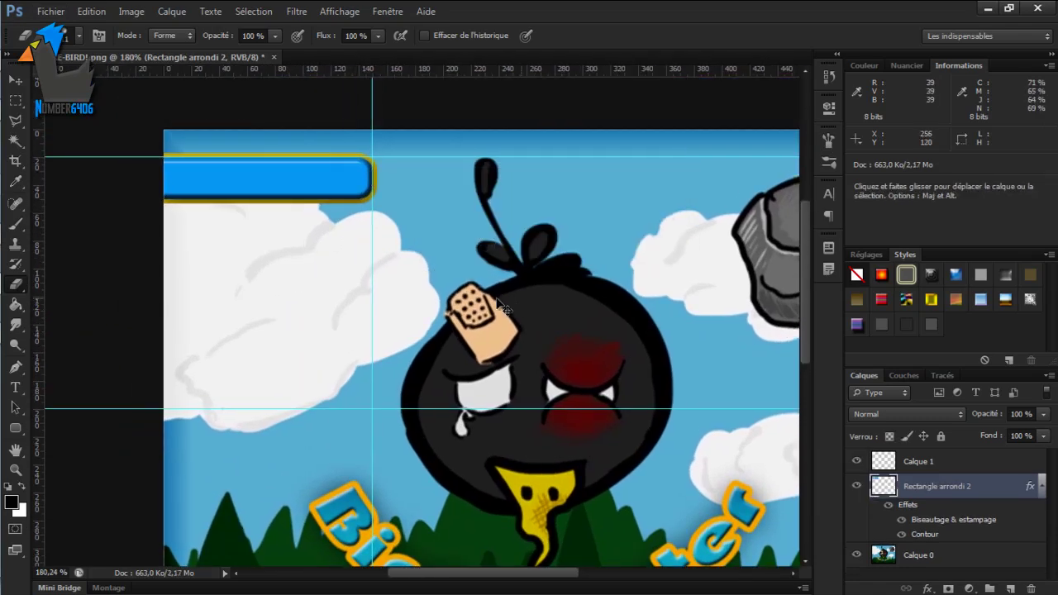
scroll(496, 298, "up", 5)
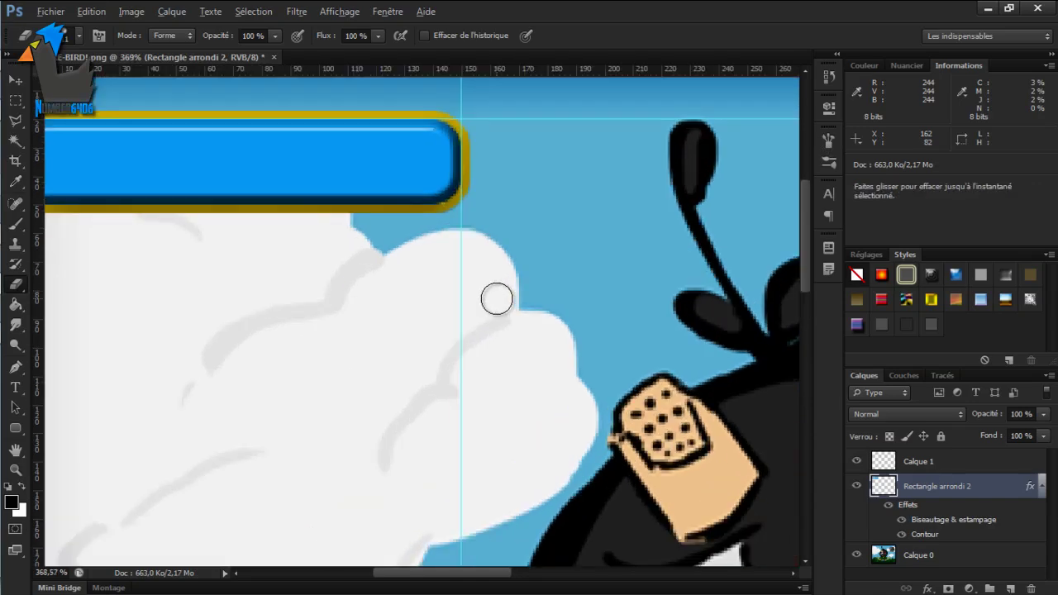
scroll(503, 308, "left", 3)
scroll(499, 304, "up", 3)
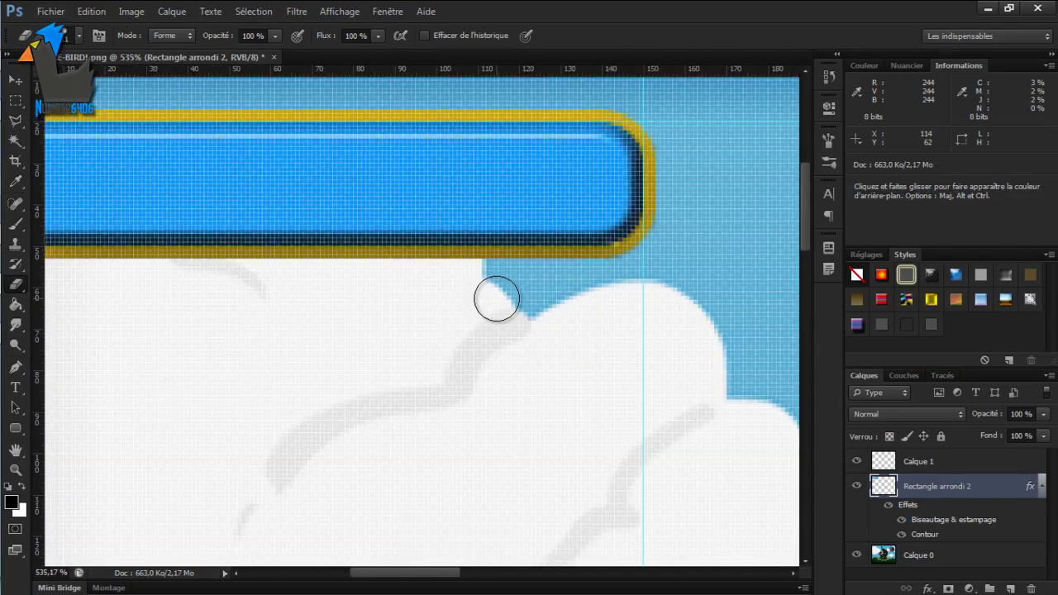
scroll(499, 304, "down", 5)
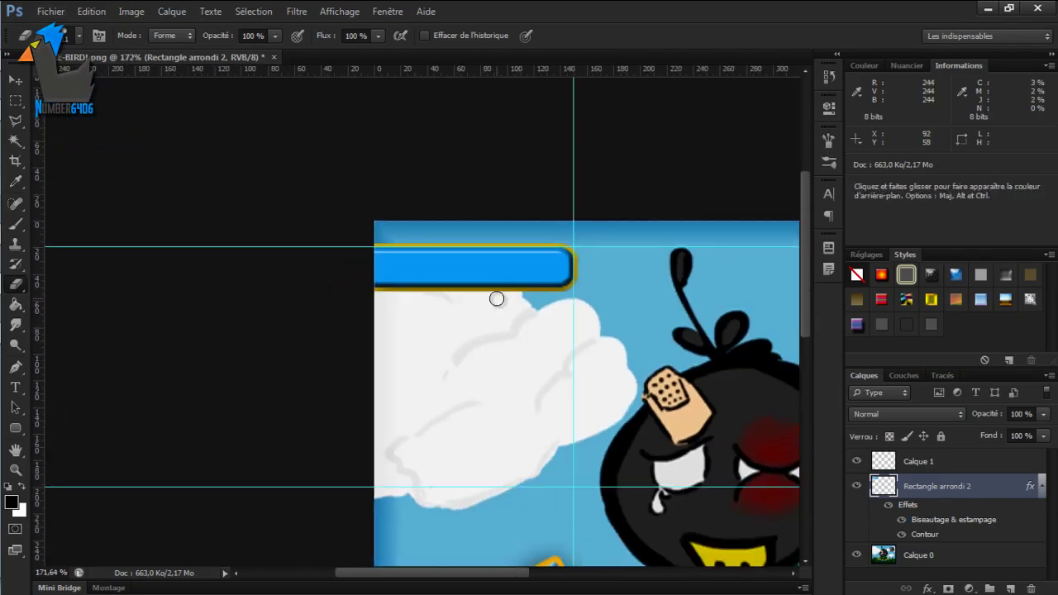
scroll(506, 307, "right", 1)
left_click(922, 461, "ctrl")
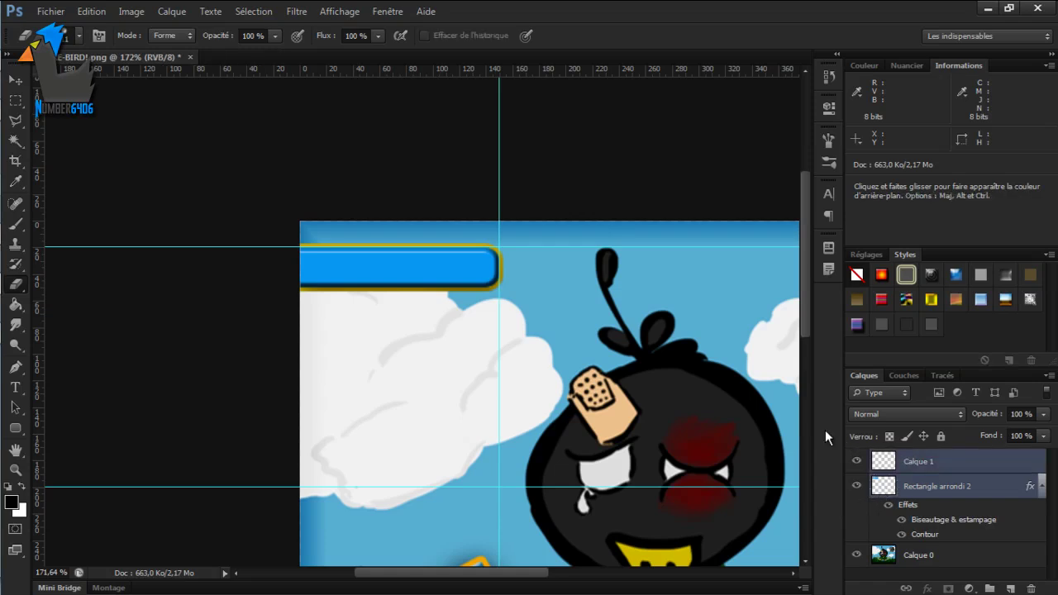
key("ctrl+g")
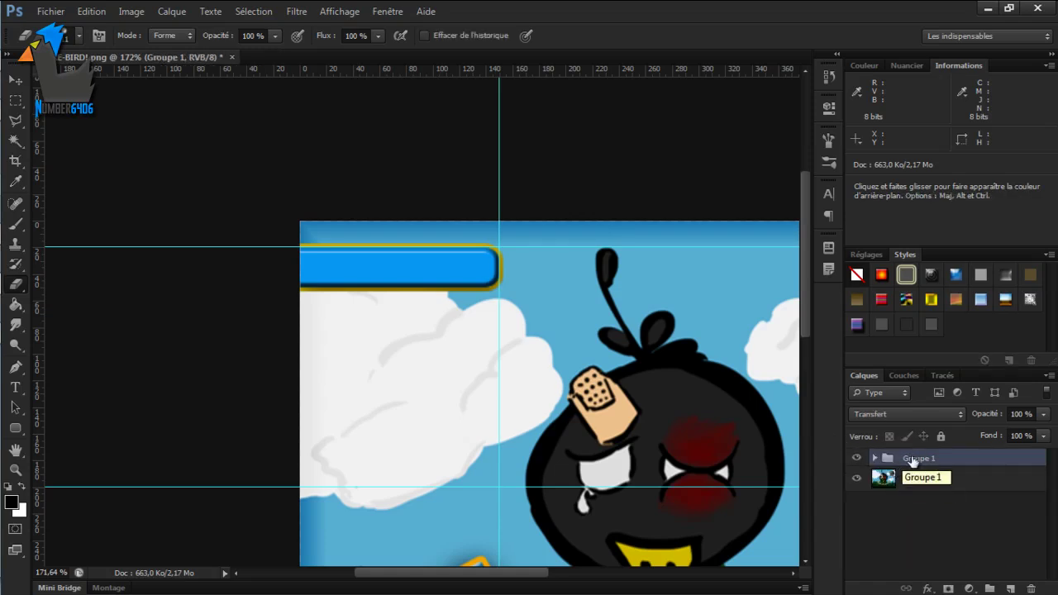
Step: Duplicate Groupe 1 and place the copy as a second bar a little below the first one
right_click(936, 462)
left_click(934, 88)
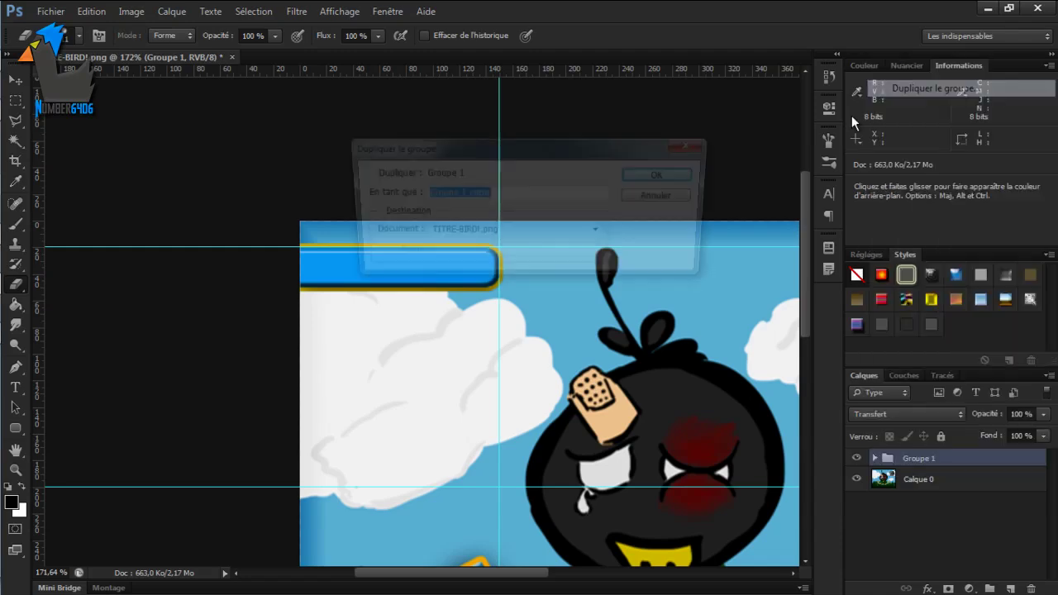
left_click(673, 173)
left_click_drag(422, 274, 426, 341)
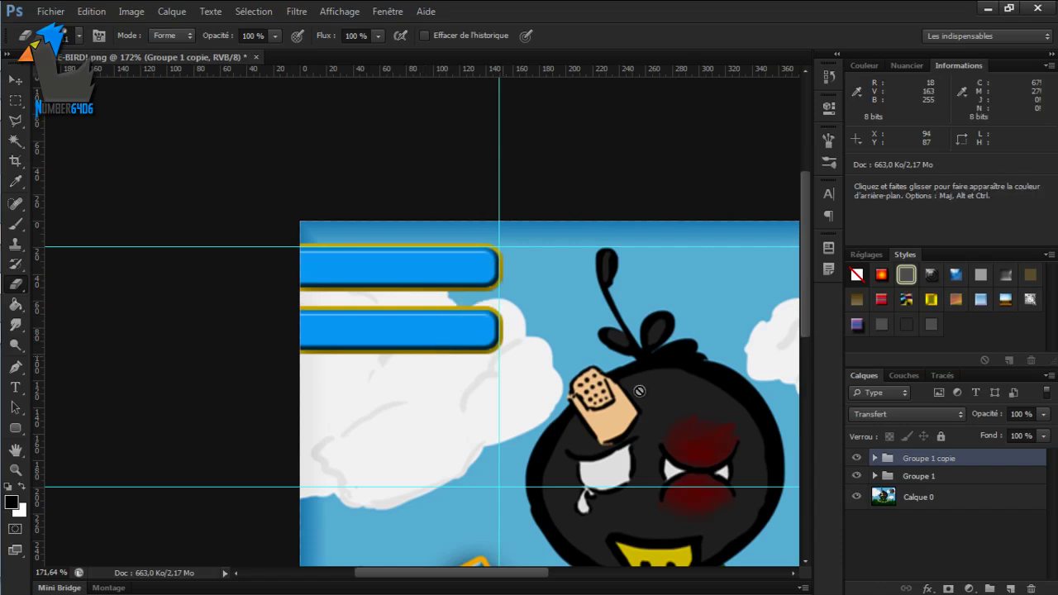
Step: Duplicate Groupe 1 copie and place the new copy as a third bar below the second one
right_click(968, 453)
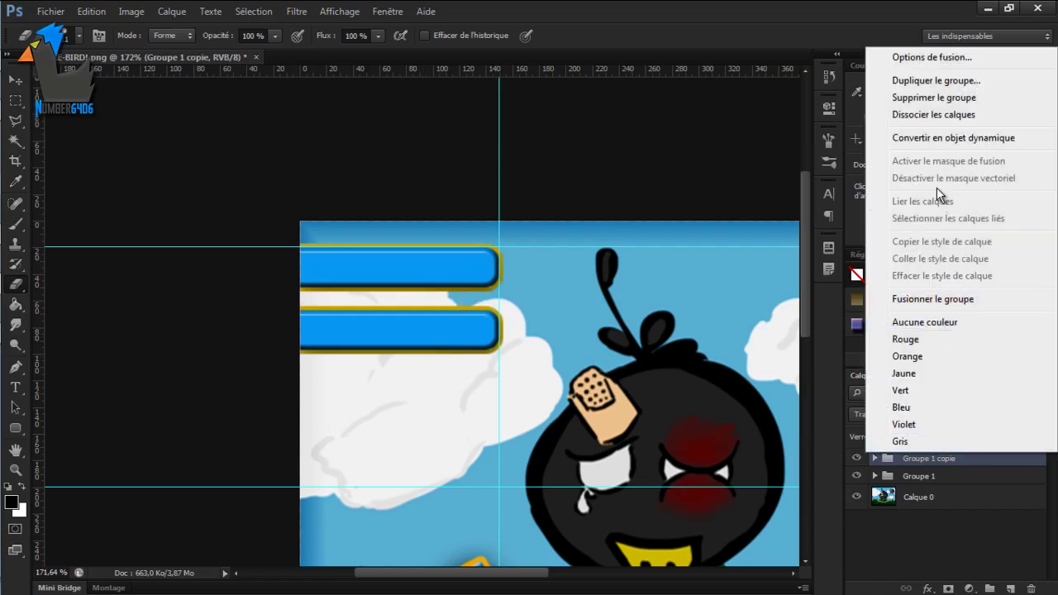
left_click(909, 80)
left_click(665, 175)
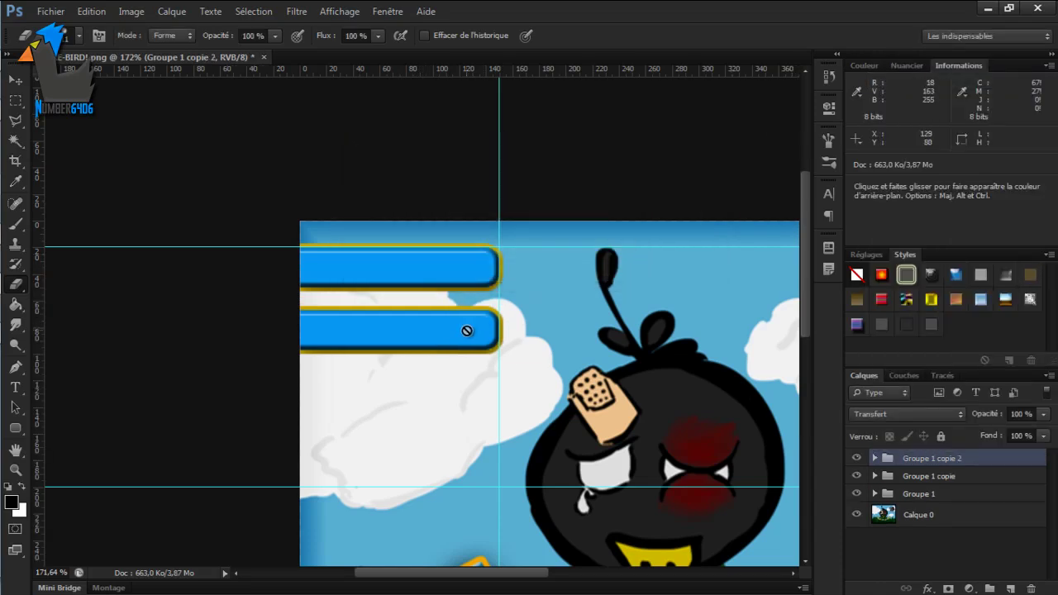
left_click_drag(465, 331, 456, 390)
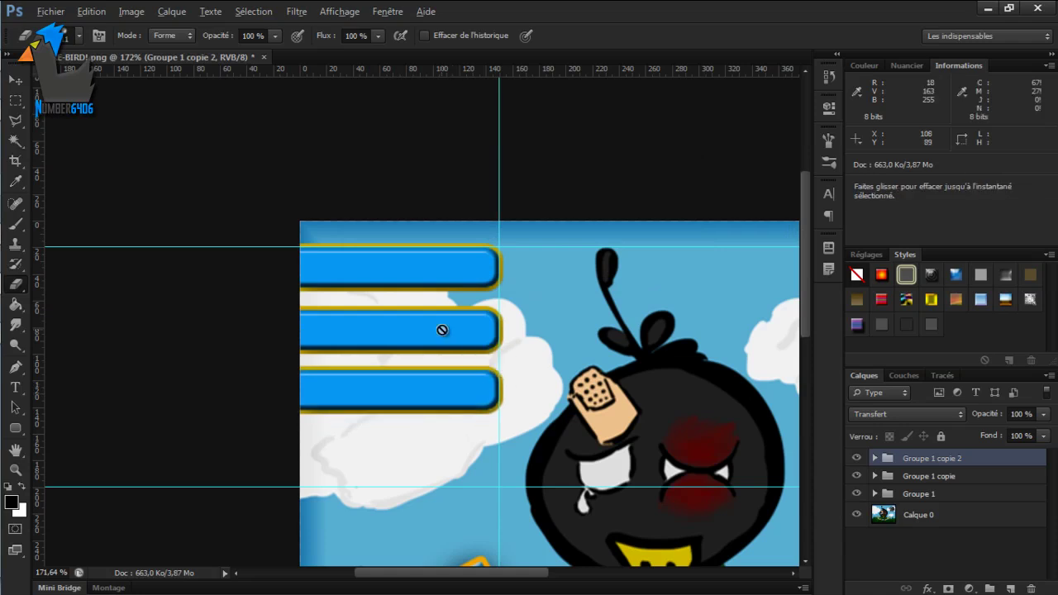
Step: Add horizontal guides at about 50 and 70 px and move Groupe 1 copie so the second bar's blue top edge aligns with the 70 px guide
scroll(442, 329, "up", 2)
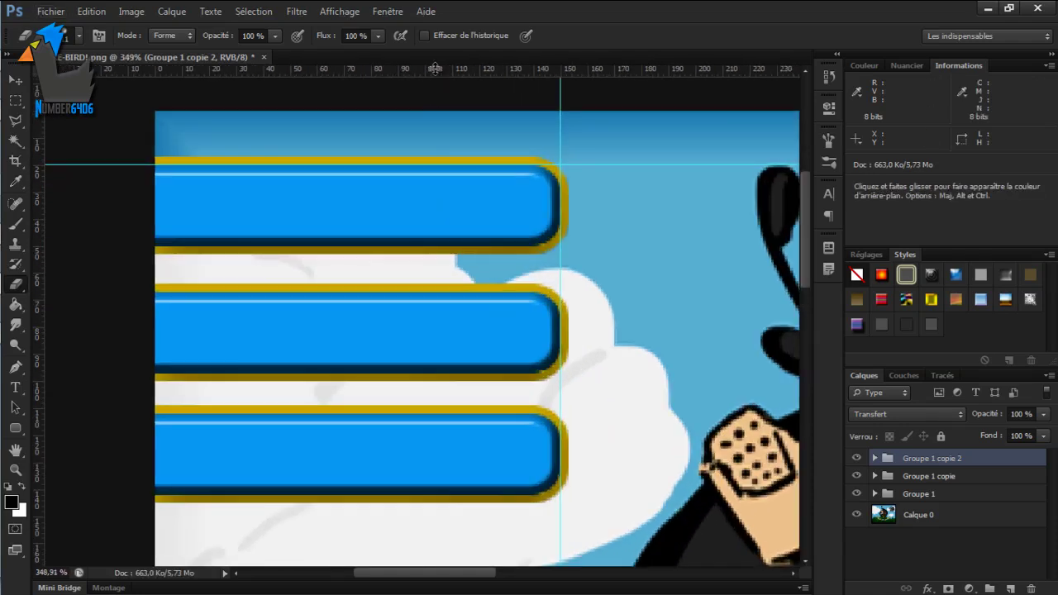
left_click_drag(435, 68, 444, 247)
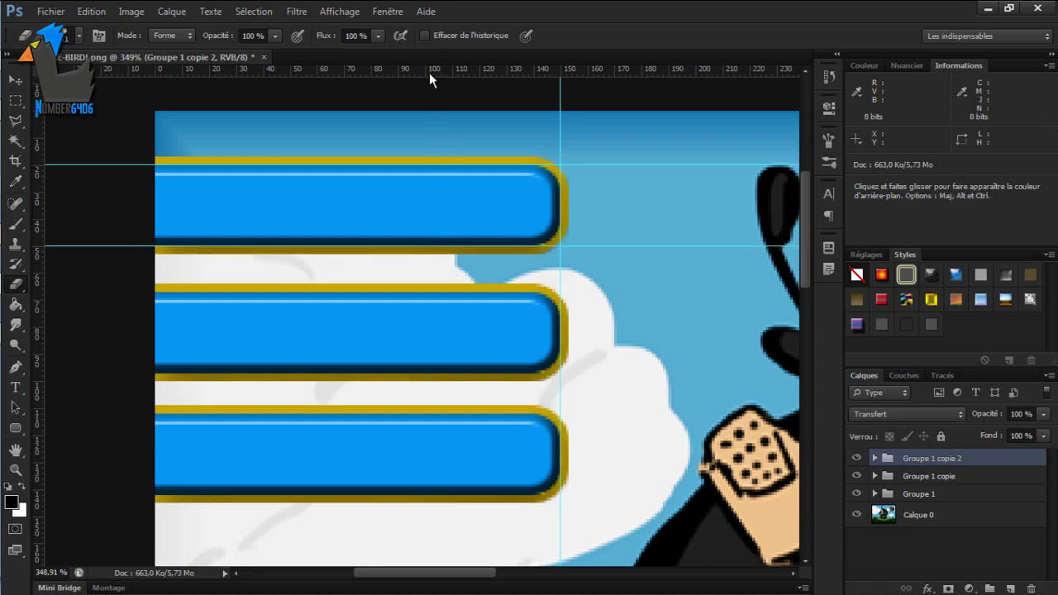
left_click_drag(429, 72, 426, 300)
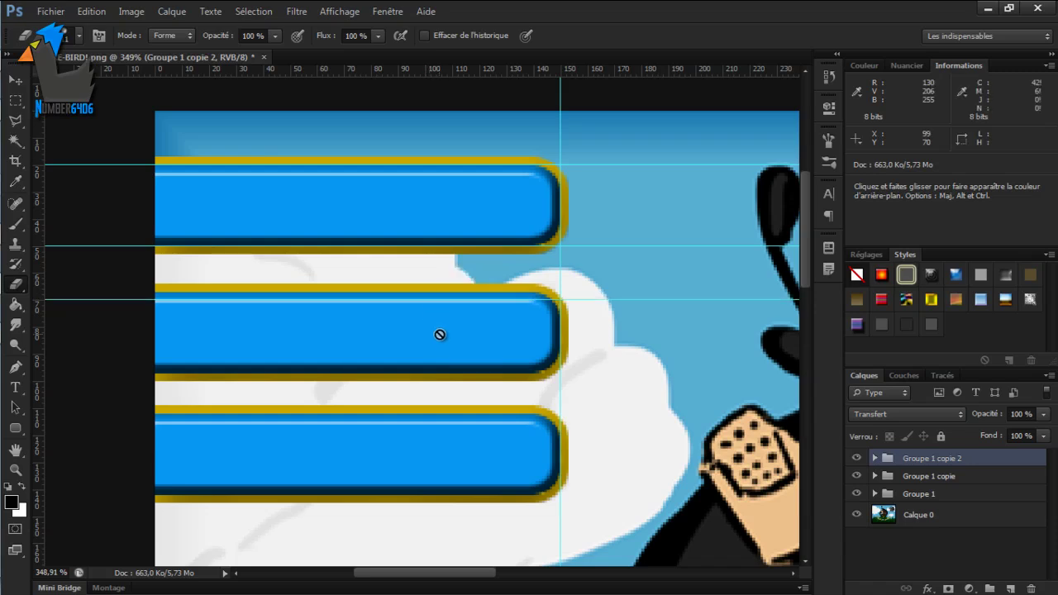
left_click_drag(444, 339, 445, 345)
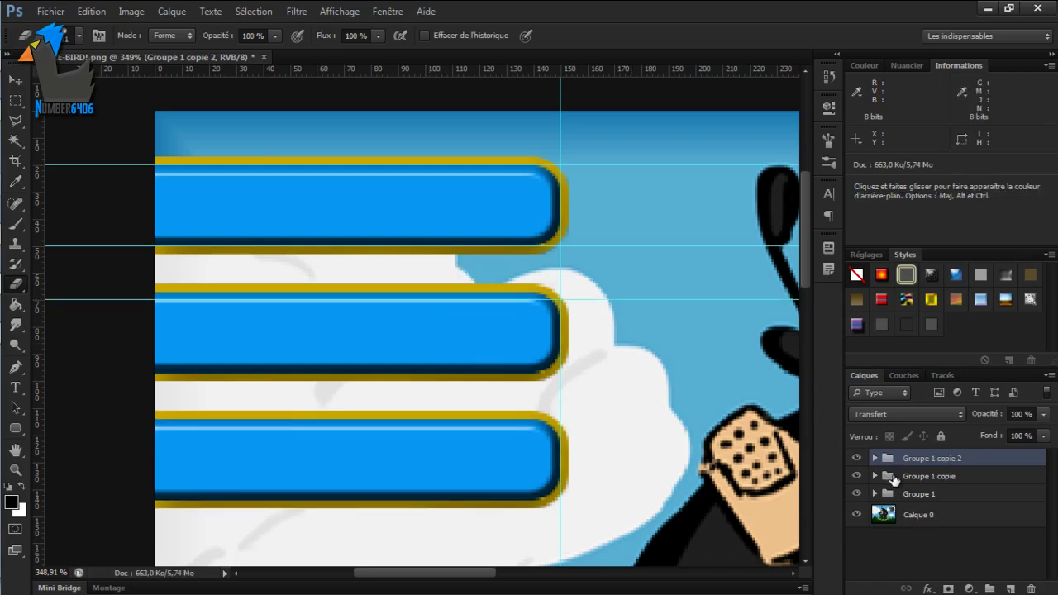
left_click(928, 476)
left_click_drag(343, 332, 343, 338)
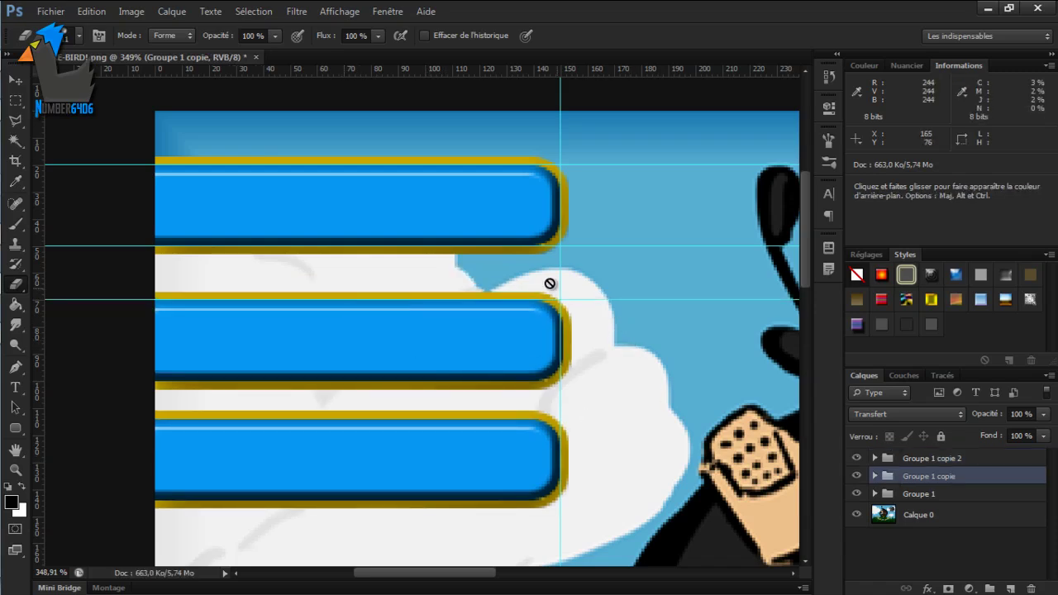
Step: Add horizontal guides at about 100 and 120 px and move Groupe 1 copie 2 down to align the third bar with the 120 px guide
left_click_drag(438, 72, 415, 381)
left_click_drag(462, 70, 466, 435)
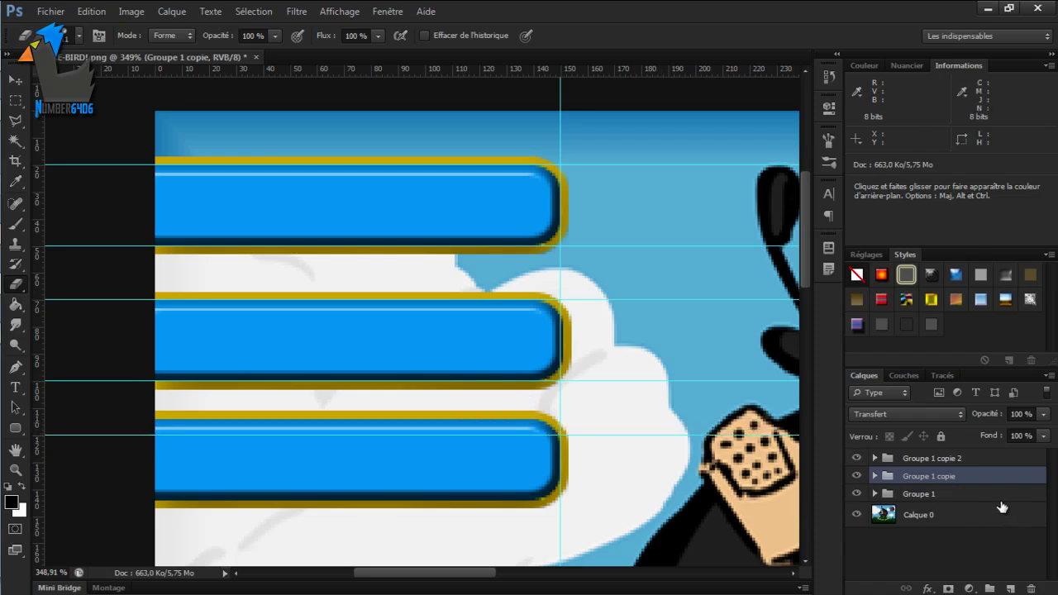
left_click(932, 458)
left_click_drag(382, 464, 383, 479)
key("ctrl+0")
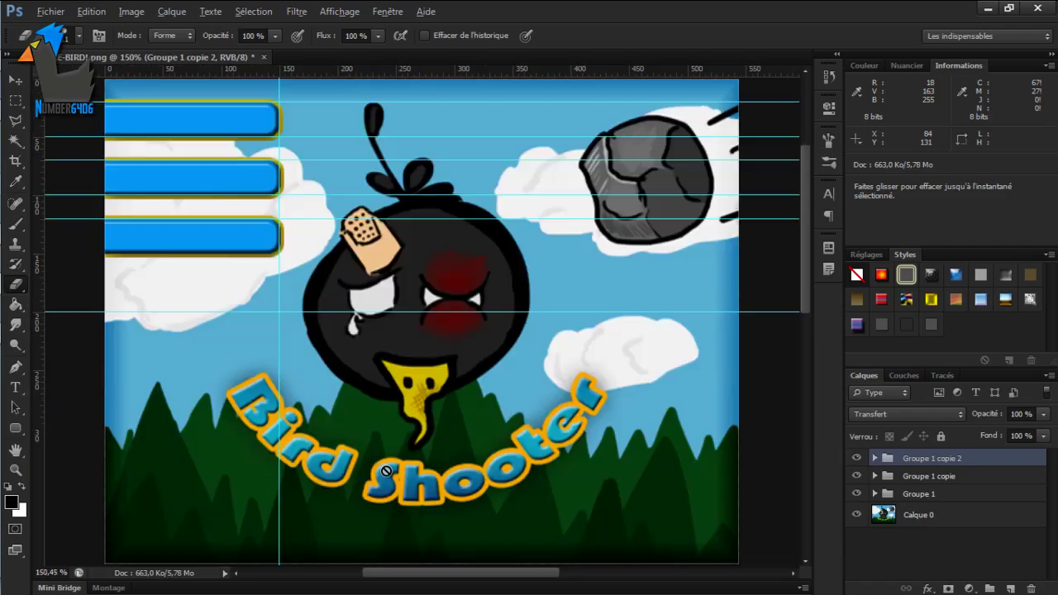
Step: Inspect the three blue bars at several zoom levels, checking their spacing and alignment against the guides
scroll(386, 470, "down", 2)
left_click(672, 379)
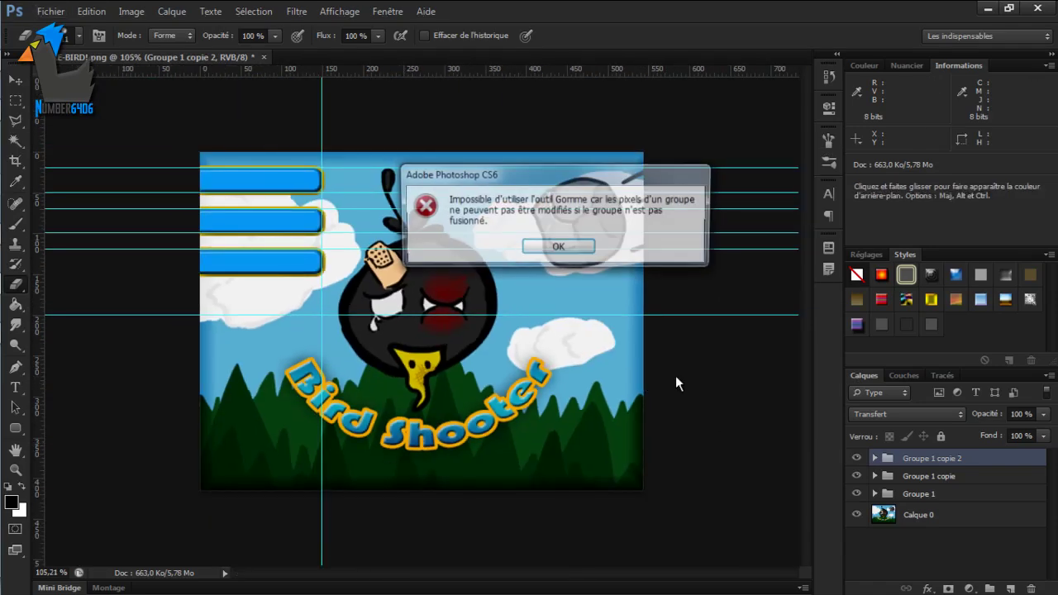
left_click(570, 245)
scroll(420, 319, "up", 2)
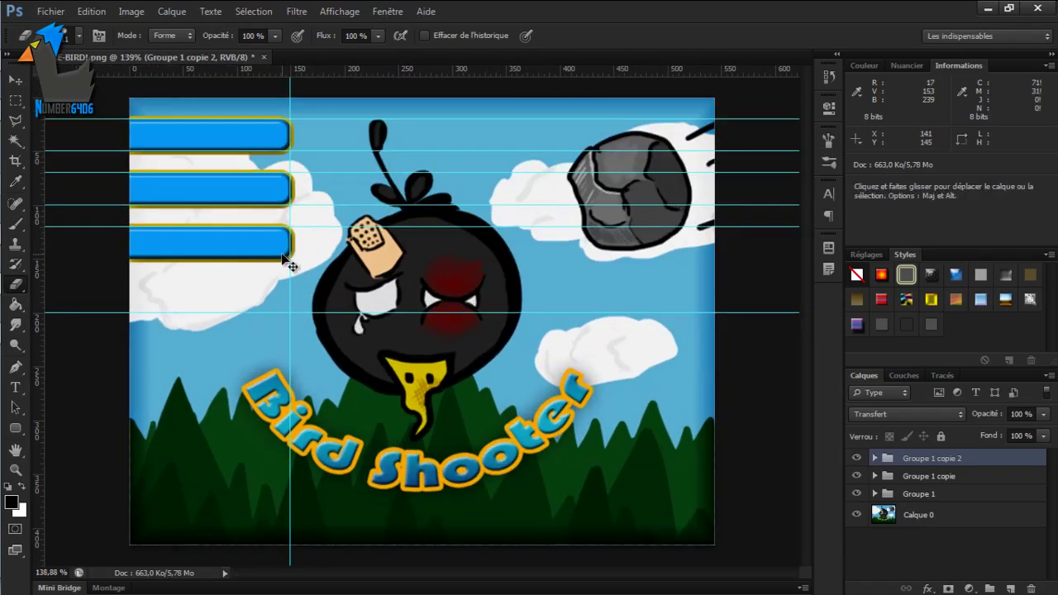
scroll(285, 260, "up", 3)
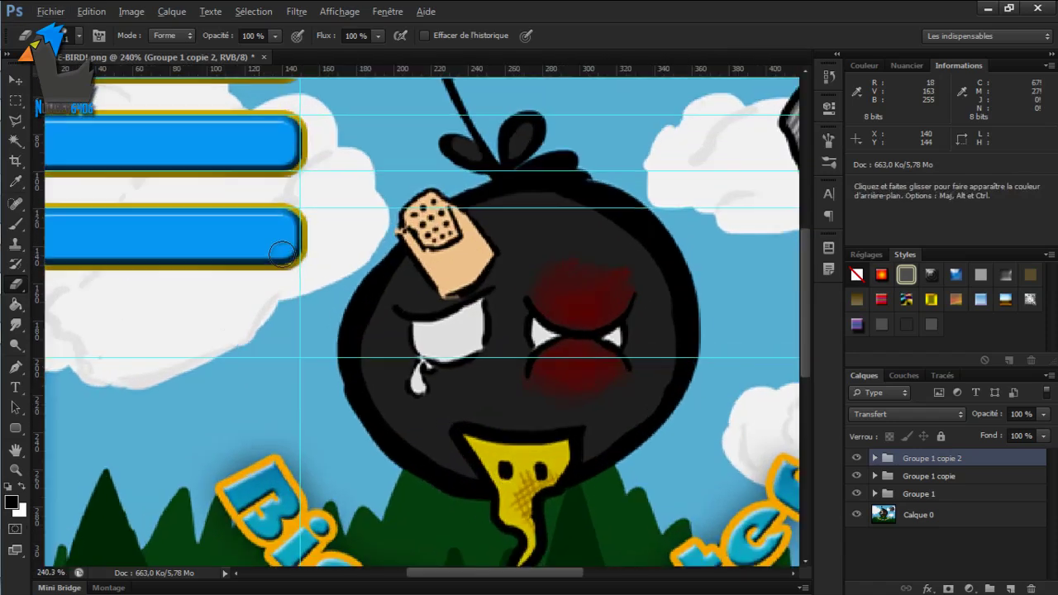
scroll(281, 254, "up", 3)
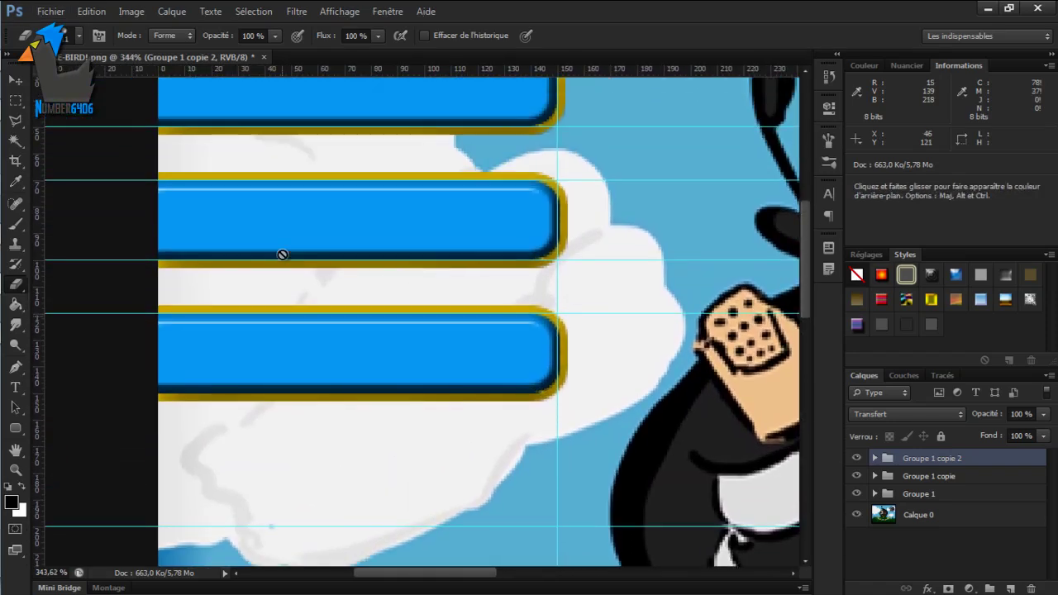
scroll(281, 254, "down", 2)
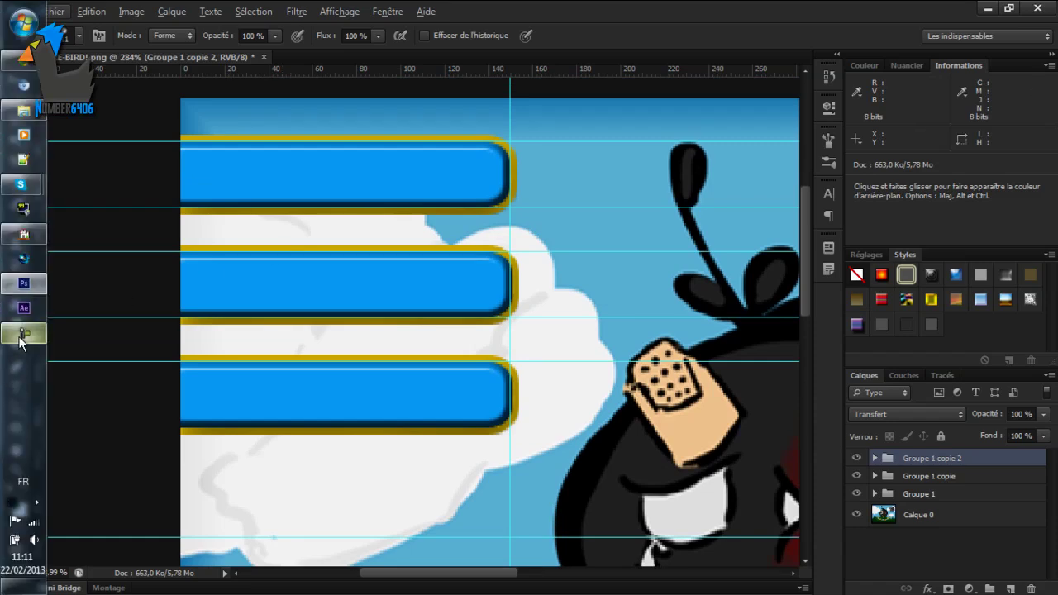
left_click(19, 341)
left_click(1032, 495)
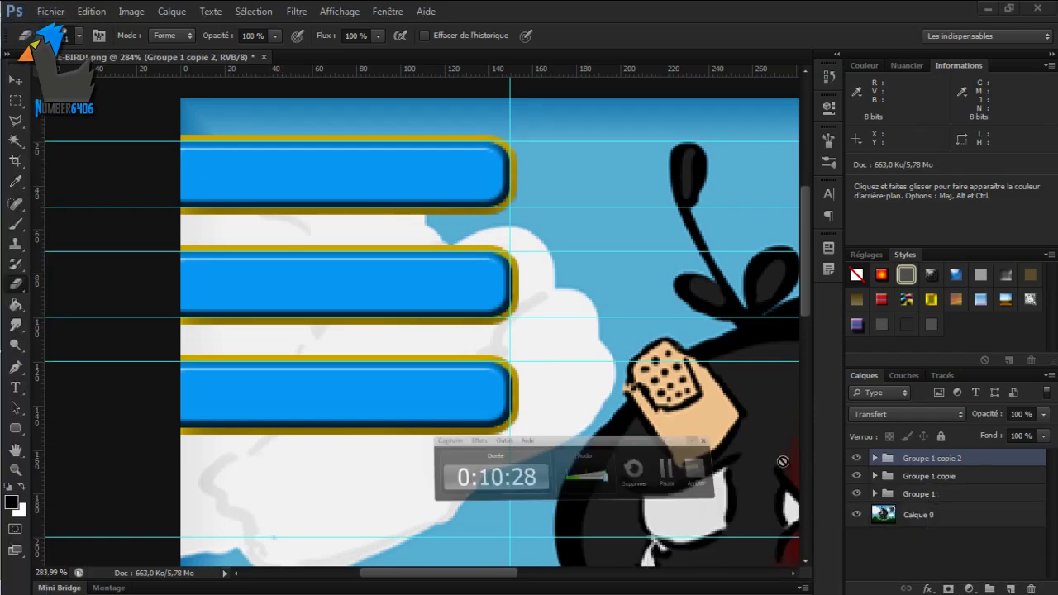
scroll(483, 350, "down", 5)
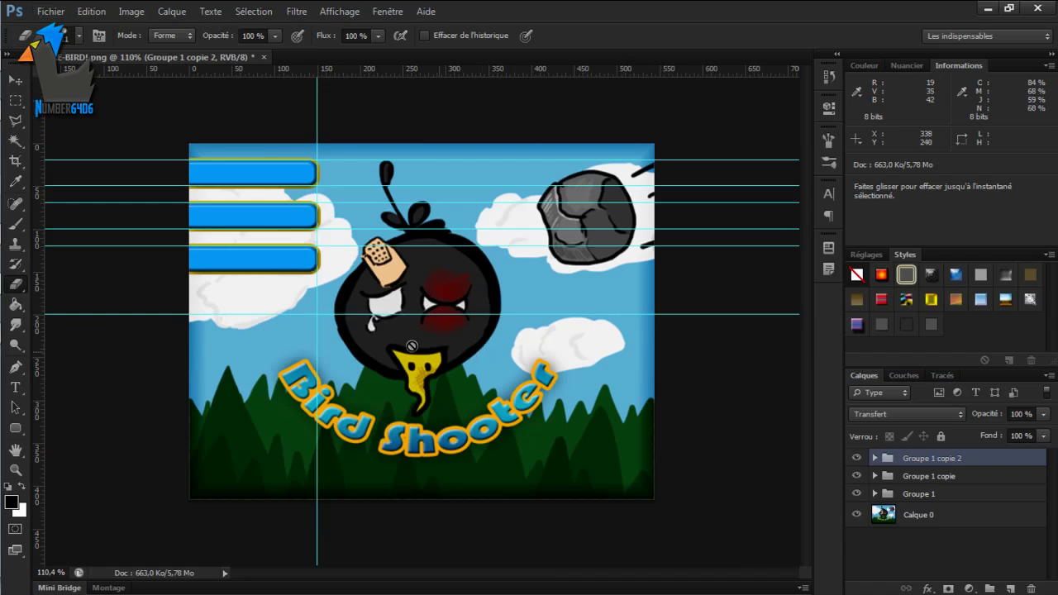
scroll(346, 321, "up", 3)
scroll(347, 321, "up", 3)
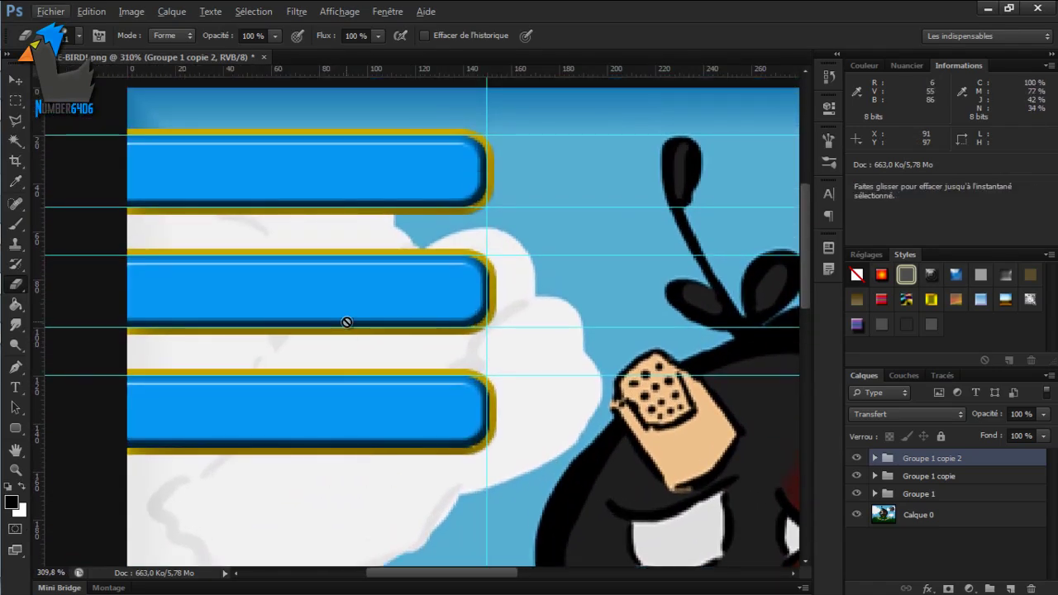
scroll(347, 325, "right", 3)
scroll(353, 331, "up", 2)
scroll(346, 322, "up", 1)
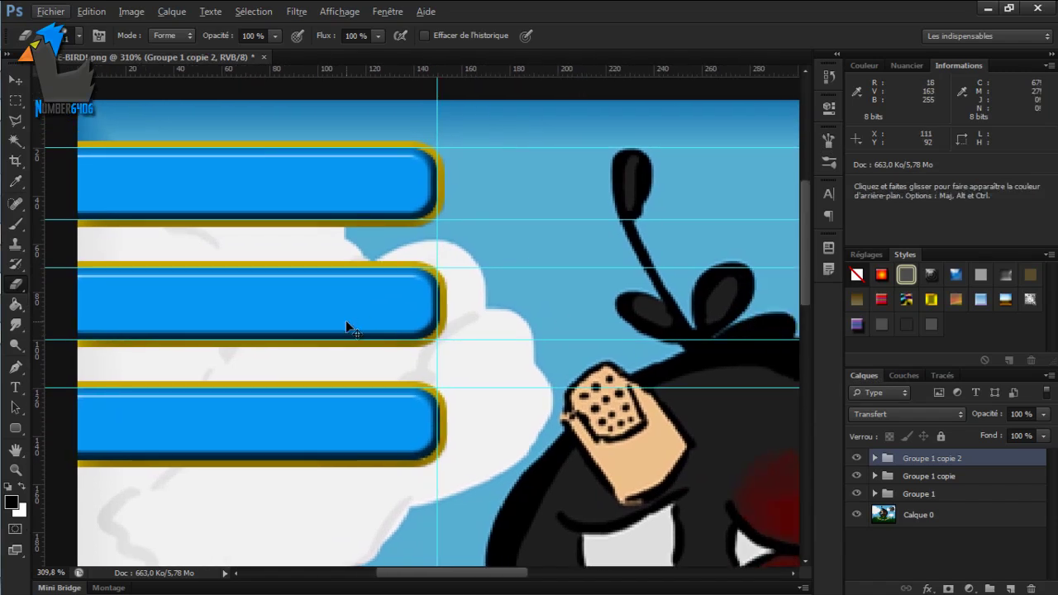
scroll(347, 322, "right", 2)
scroll(347, 321, "left", 1)
scroll(347, 322, "down", 1)
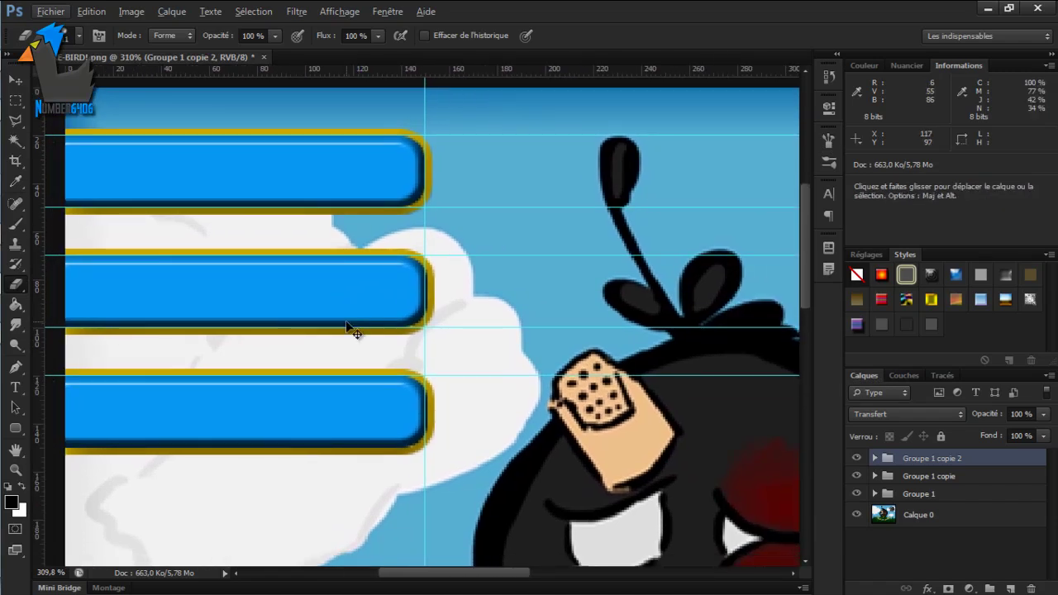
scroll(347, 325, "right", 1)
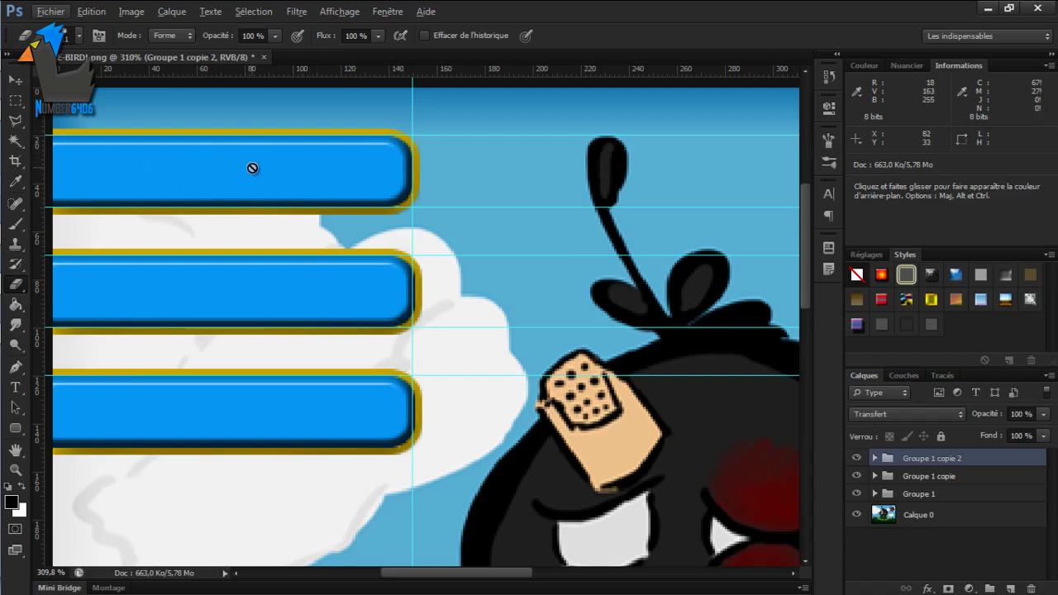
key("Left")
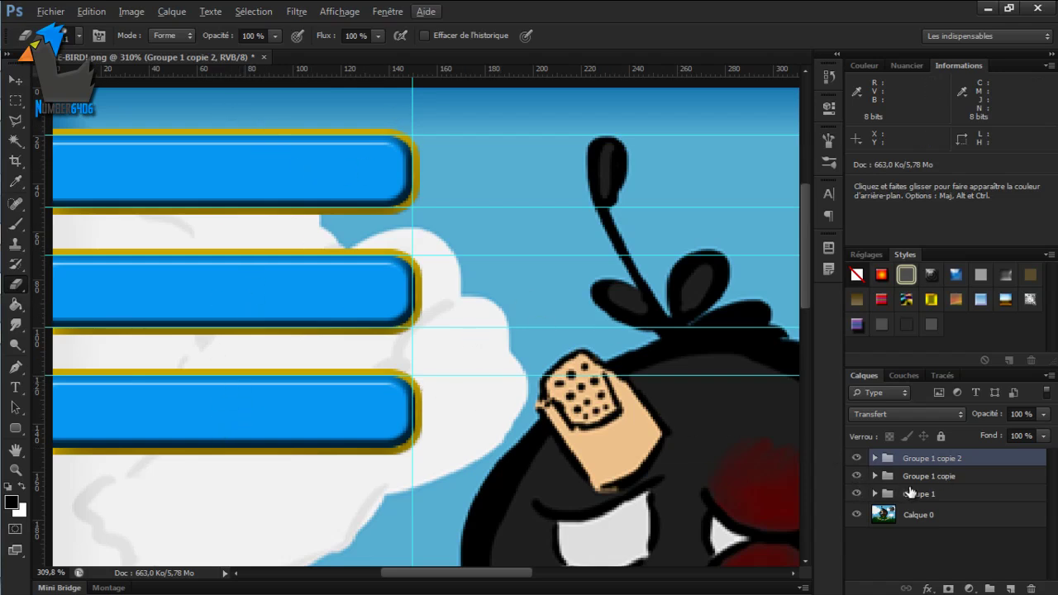
left_click(938, 477)
left_click(938, 460)
double_click(1001, 463)
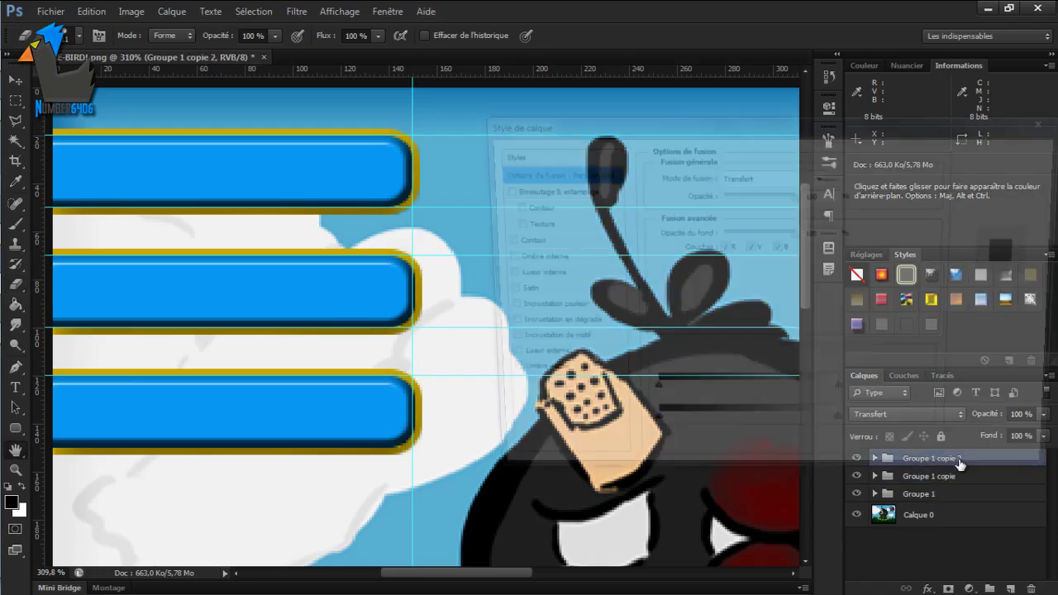
key("Escape")
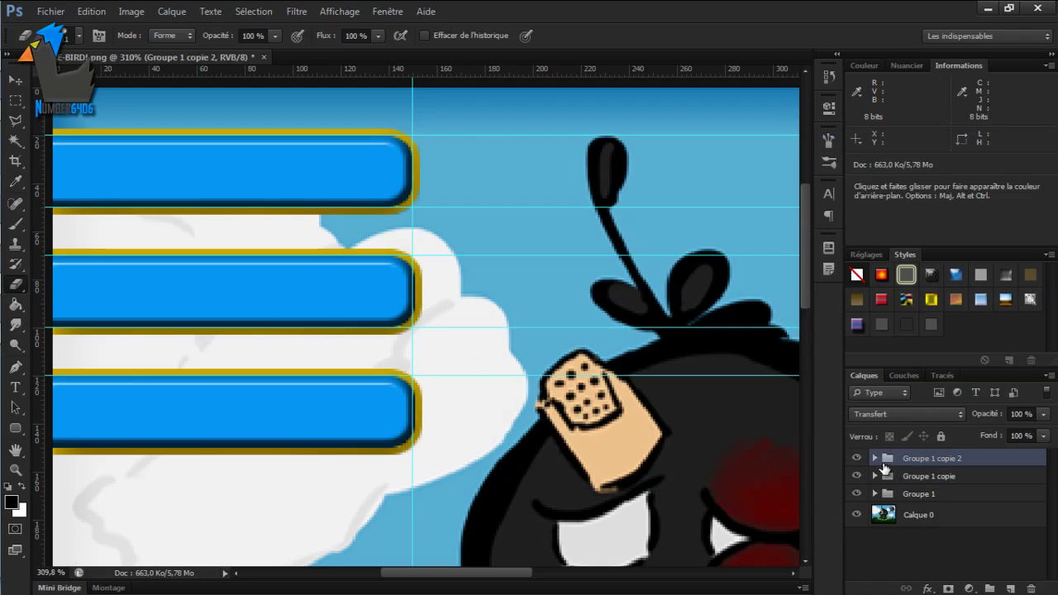
Step: Give the rounded rectangle in Groupe 1 copie 2 a dark navy colour overlay (#0a1e33) and collapse the group
left_click(875, 458)
left_click(936, 500)
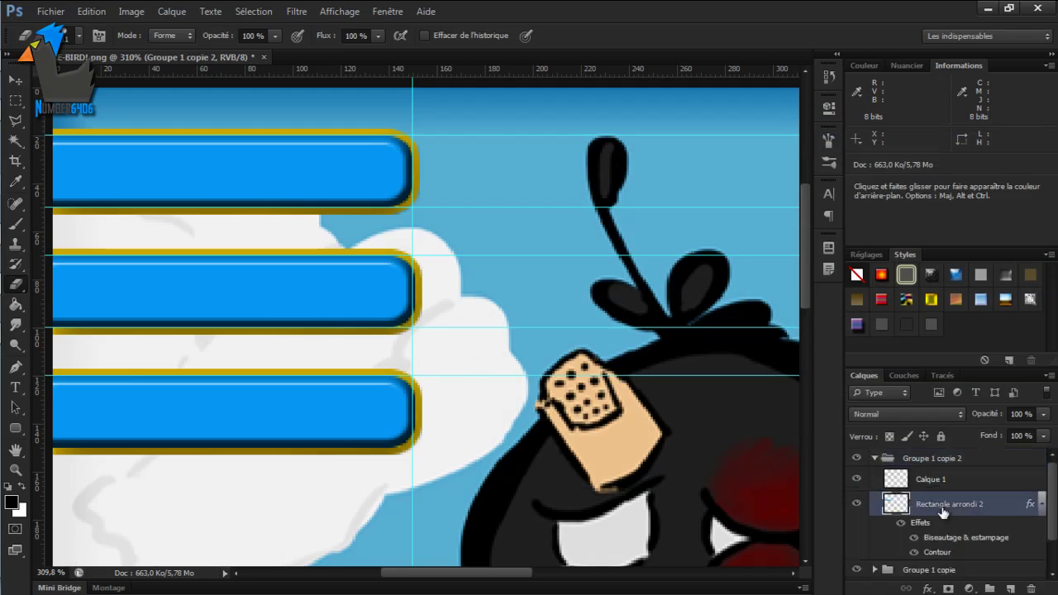
double_click(1001, 504)
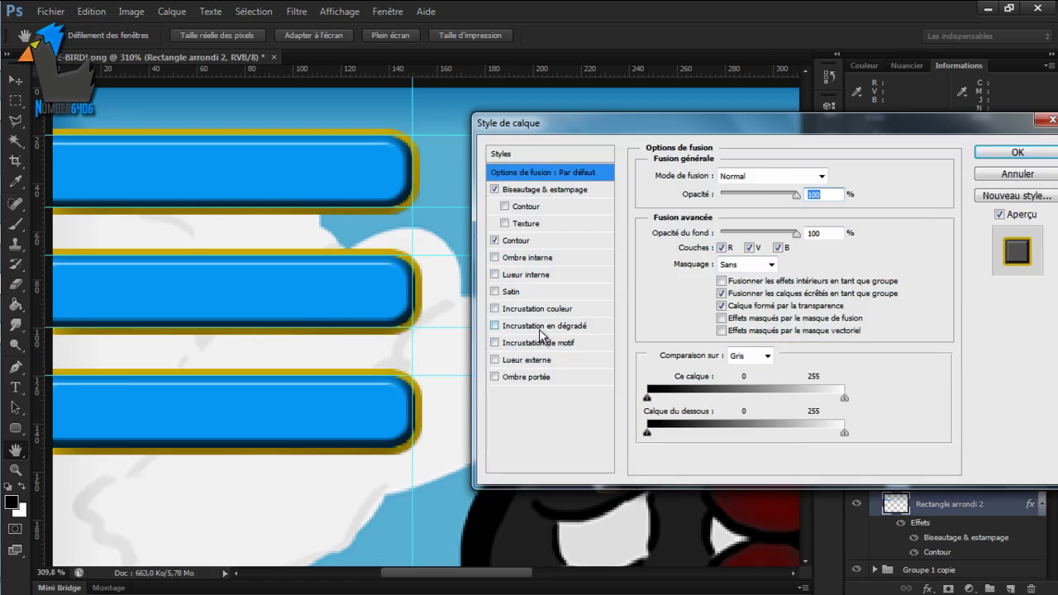
left_click(538, 310)
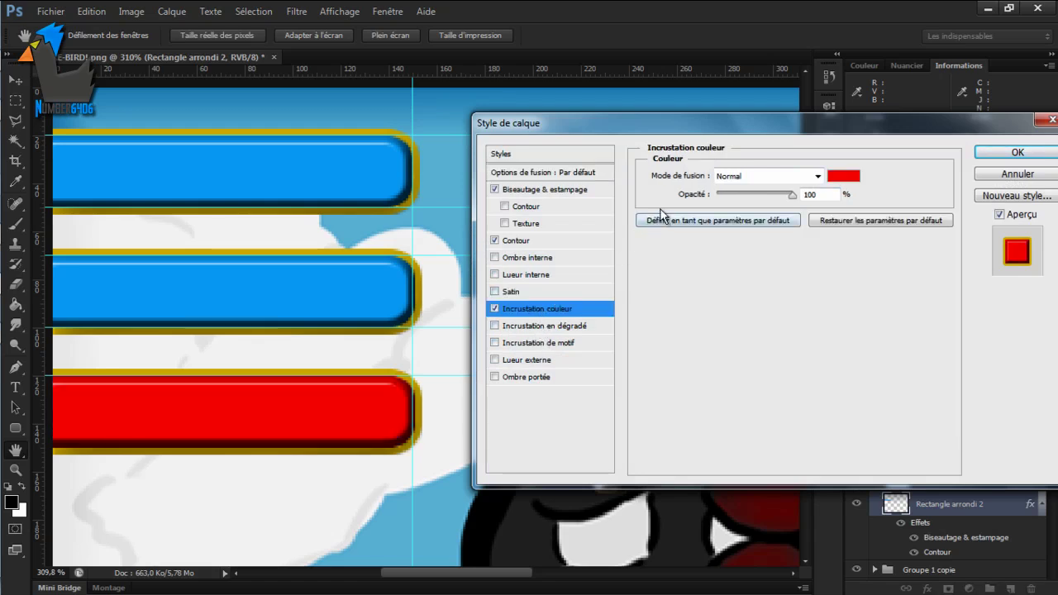
left_click(848, 175)
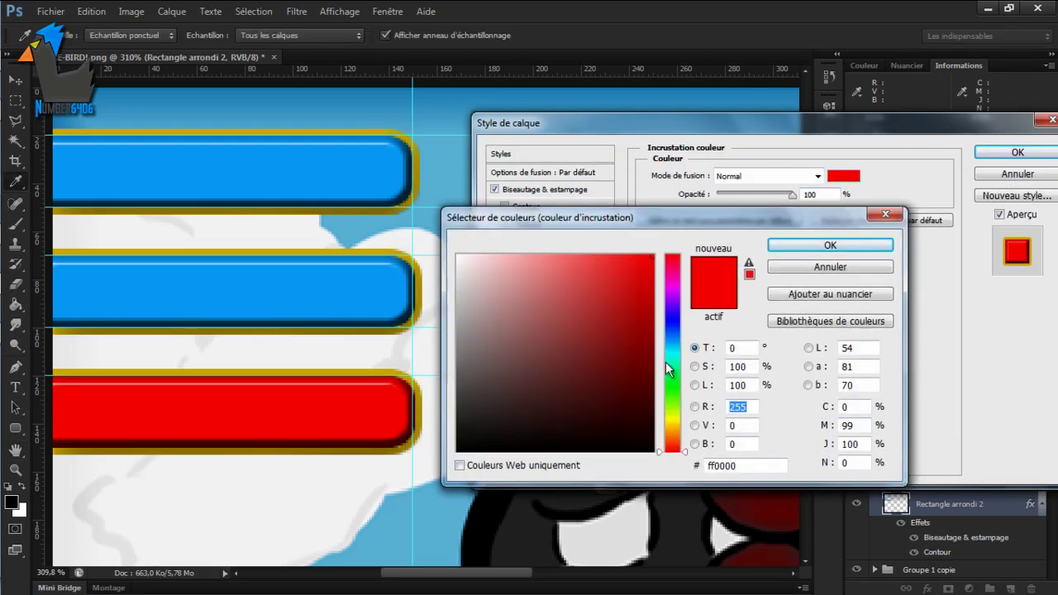
left_click_drag(677, 364, 675, 336)
mouse_move(626, 371)
left_mouse_down()
mouse_move(675, 405)
mouse_move(639, 410)
mouse_move(655, 403)
mouse_move(667, 425)
mouse_move(604, 416)
mouse_move(619, 422)
mouse_move(614, 413)
left_mouse_up()
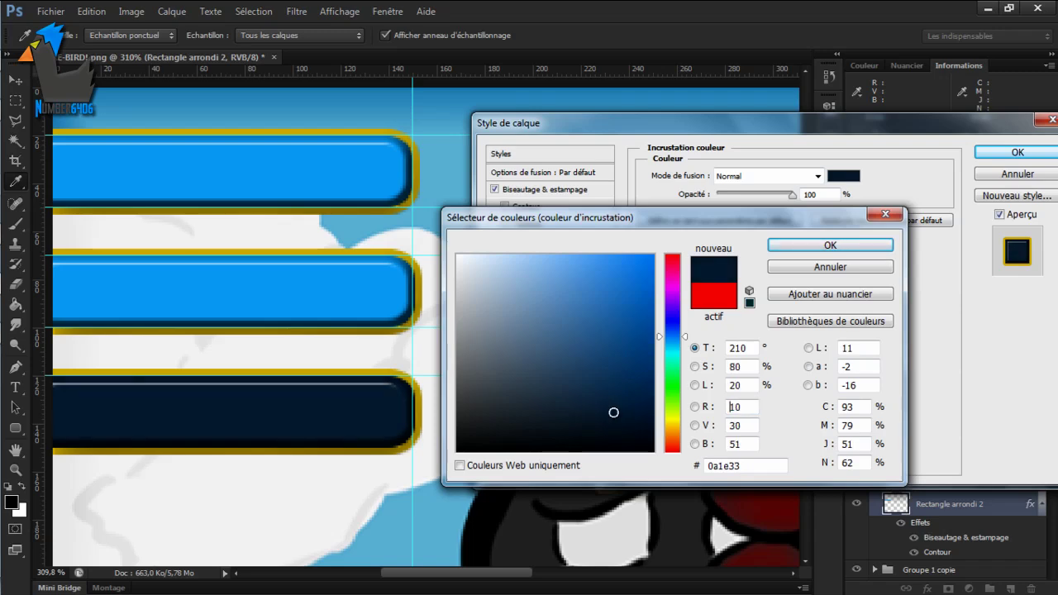
left_click(830, 245)
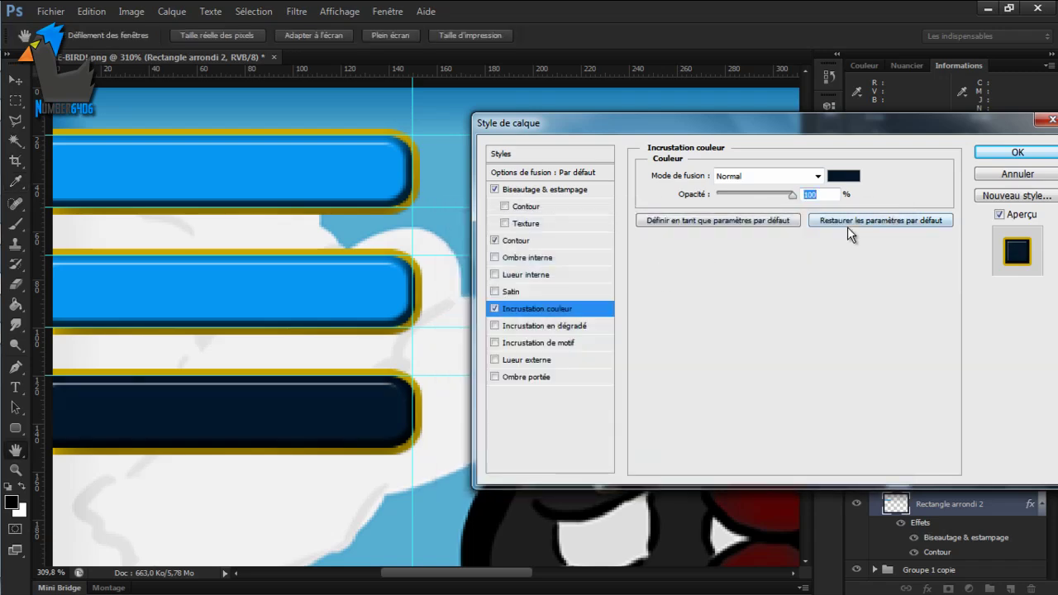
left_click(1007, 157)
key("ctrl+shift+alt+n")
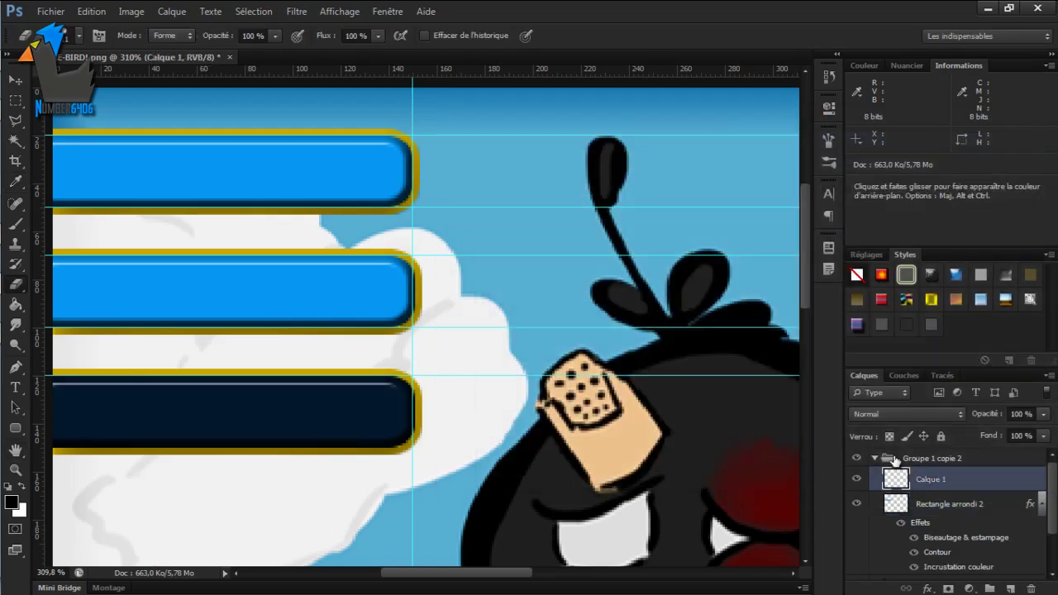
left_click(874, 459)
Step: Apply a medium green colour overlay to the rounded rectangle in Groupe 1 copie, the second bar
left_click(893, 477)
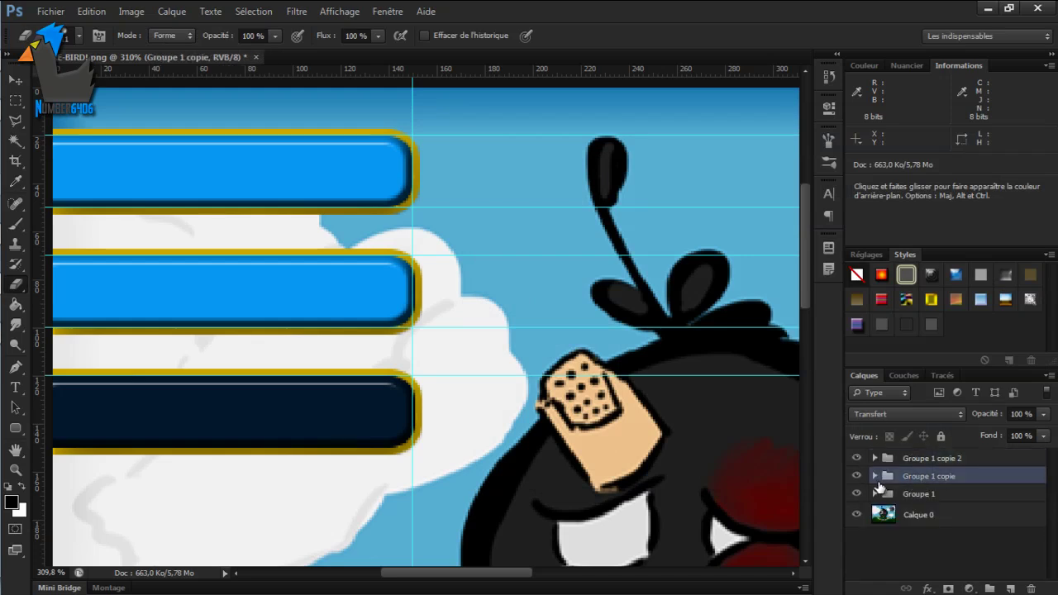
left_click(876, 477)
scroll(928, 507, "down", 1)
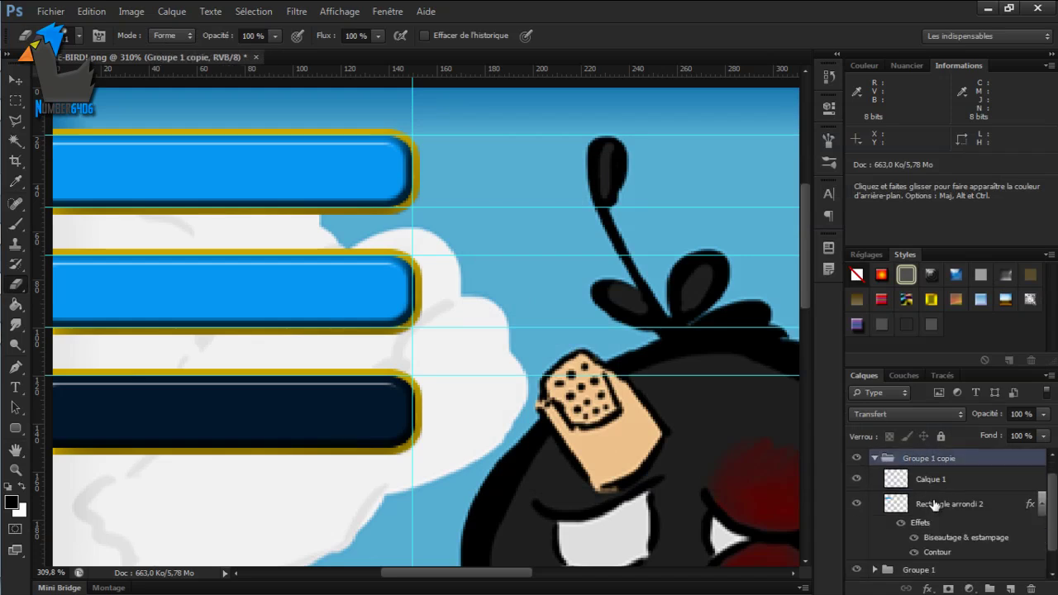
double_click(990, 504)
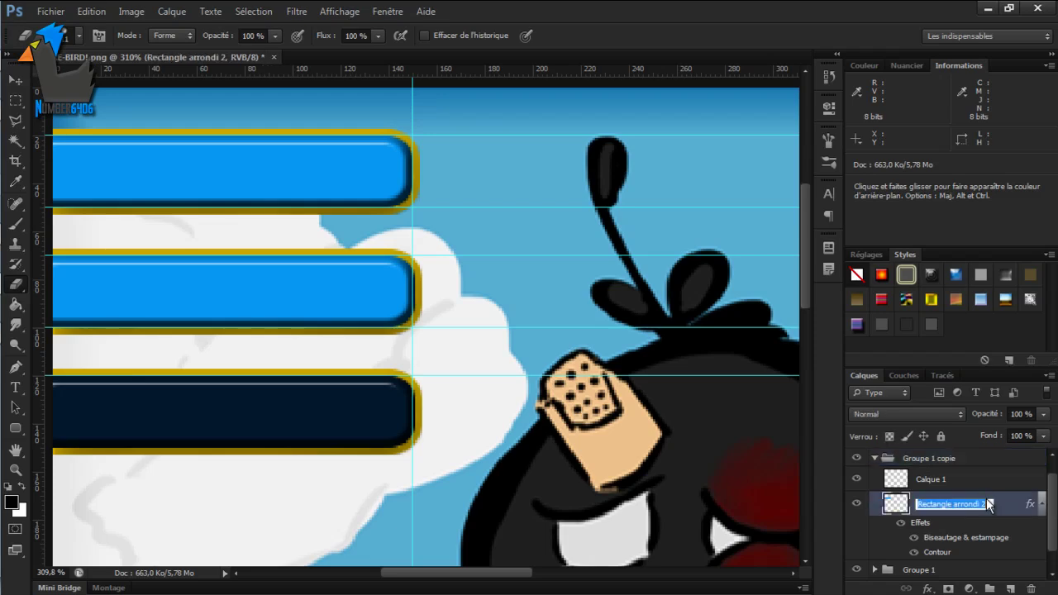
double_click(1004, 504)
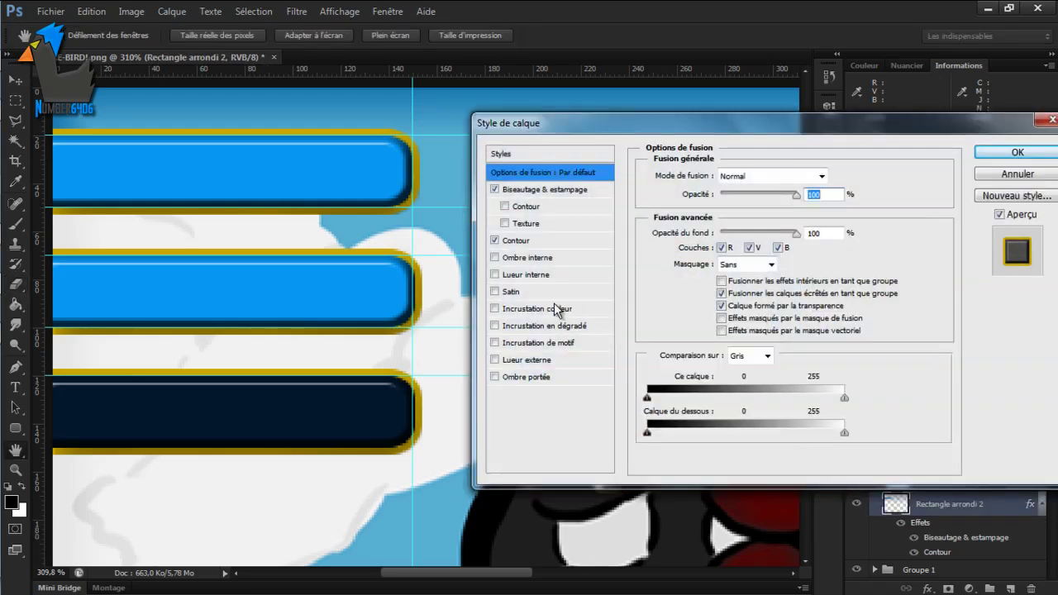
left_click(533, 308)
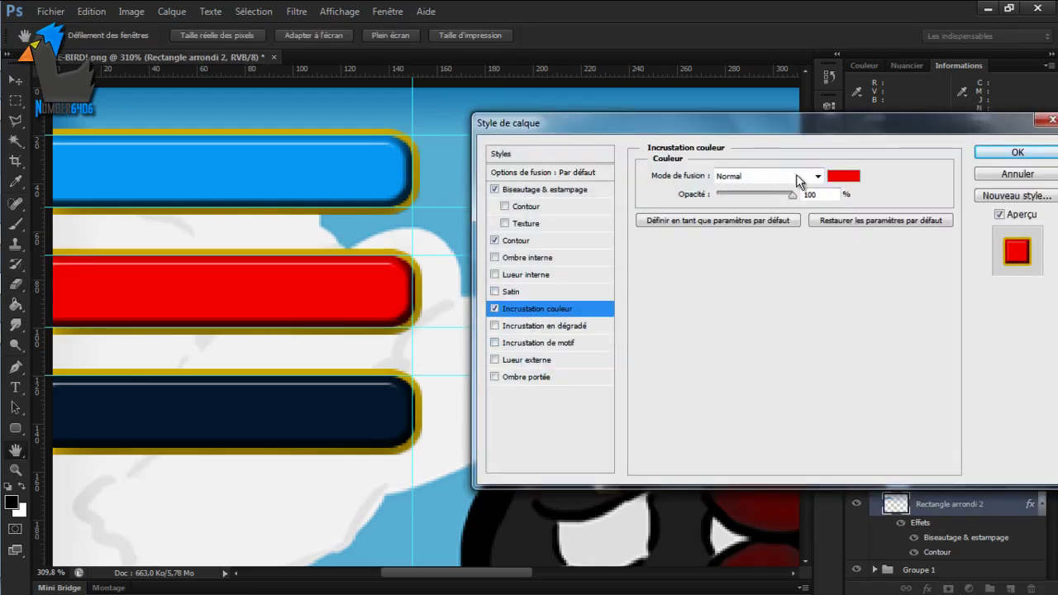
left_click(843, 177)
mouse_move(673, 388)
left_mouse_down()
mouse_move(673, 376)
mouse_move(674, 388)
left_mouse_up()
mouse_move(638, 307)
left_mouse_down()
mouse_move(660, 331)
mouse_move(633, 309)
mouse_move(625, 321)
left_mouse_up()
left_click(830, 245)
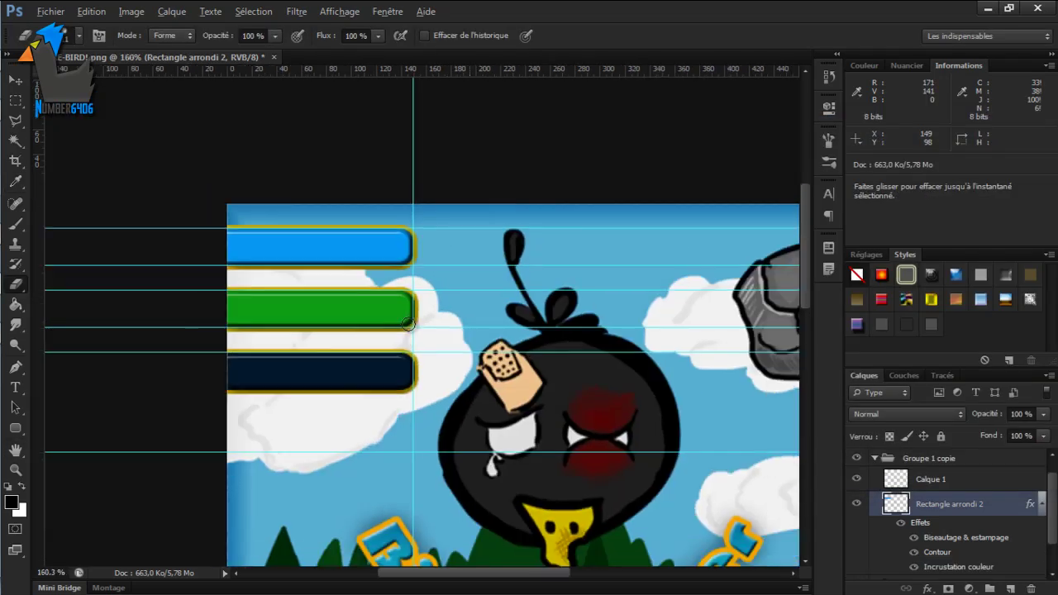
Step: Collapse Groupe 1 copie and compare the recoloured bars with the whole title image and up close
scroll(408, 324, "down", 3)
scroll(445, 413, "up", 2)
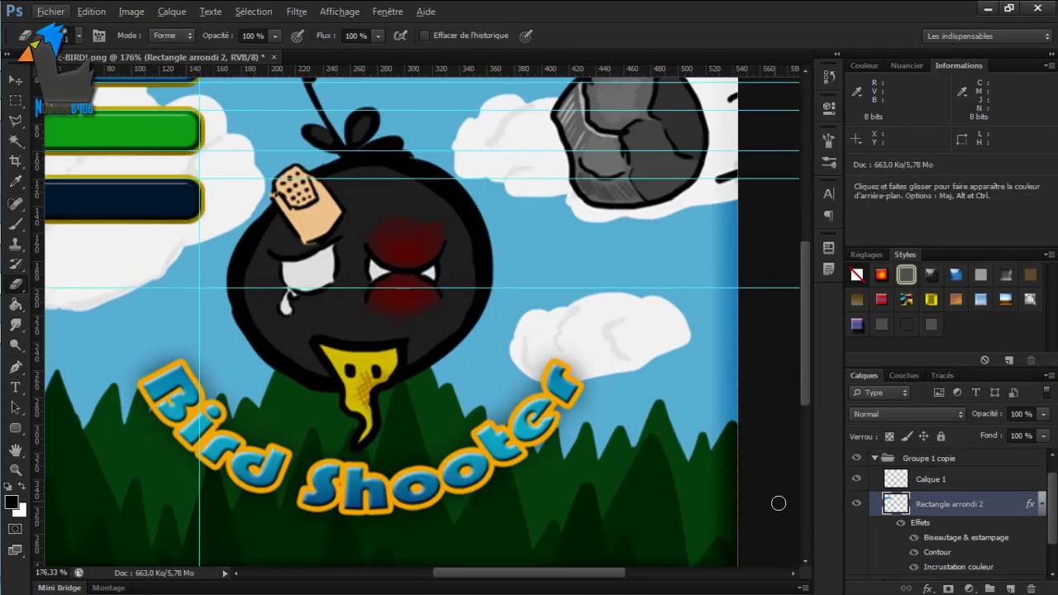
scroll(438, 407, "up", 2)
scroll(438, 406, "left", 3)
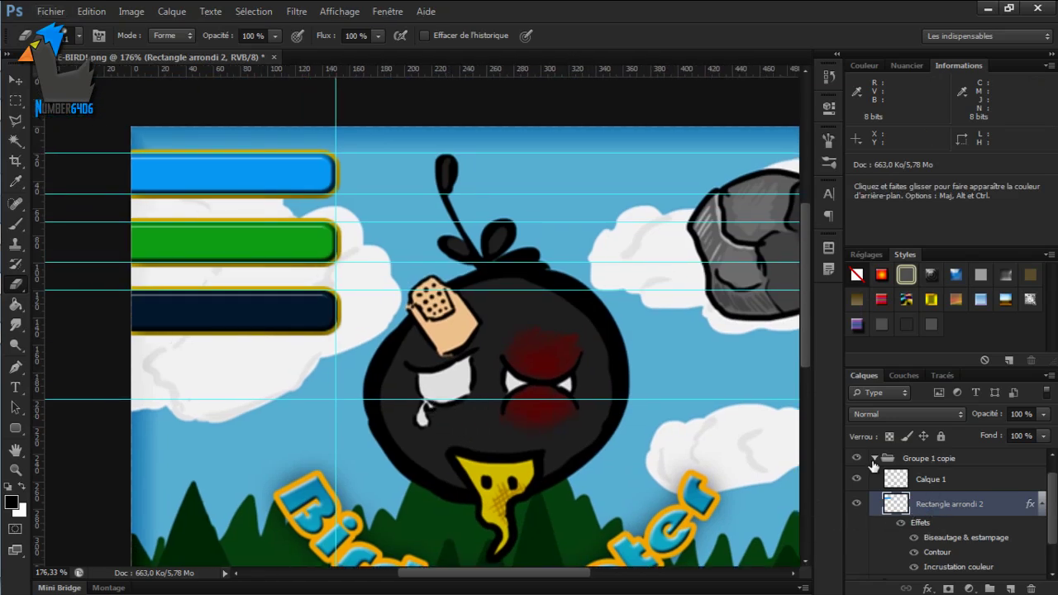
left_click(874, 458)
scroll(653, 397, "down", 3)
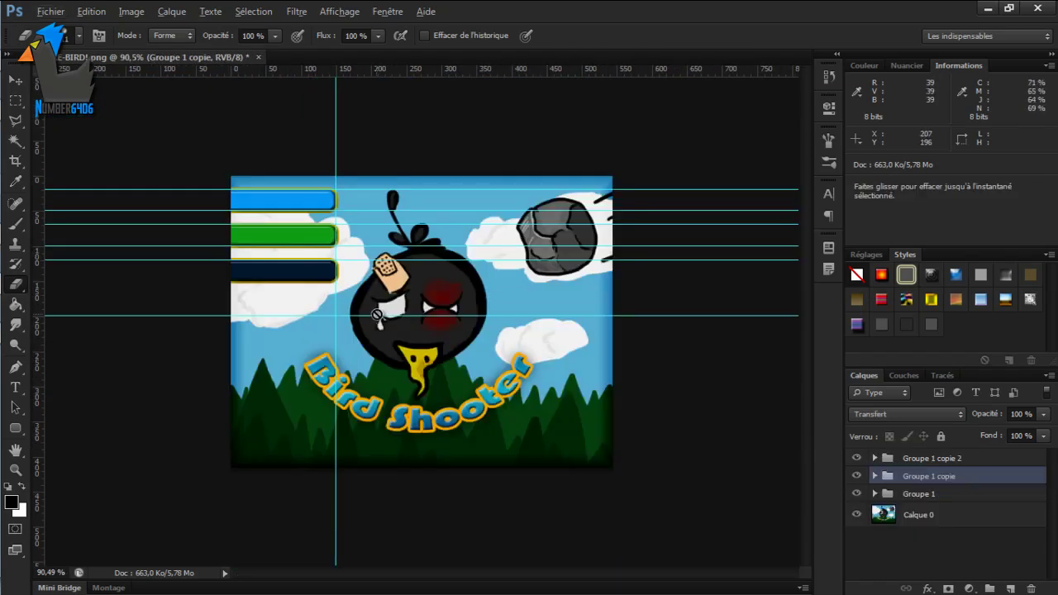
scroll(376, 315, "up", 2)
scroll(376, 314, "up", 1)
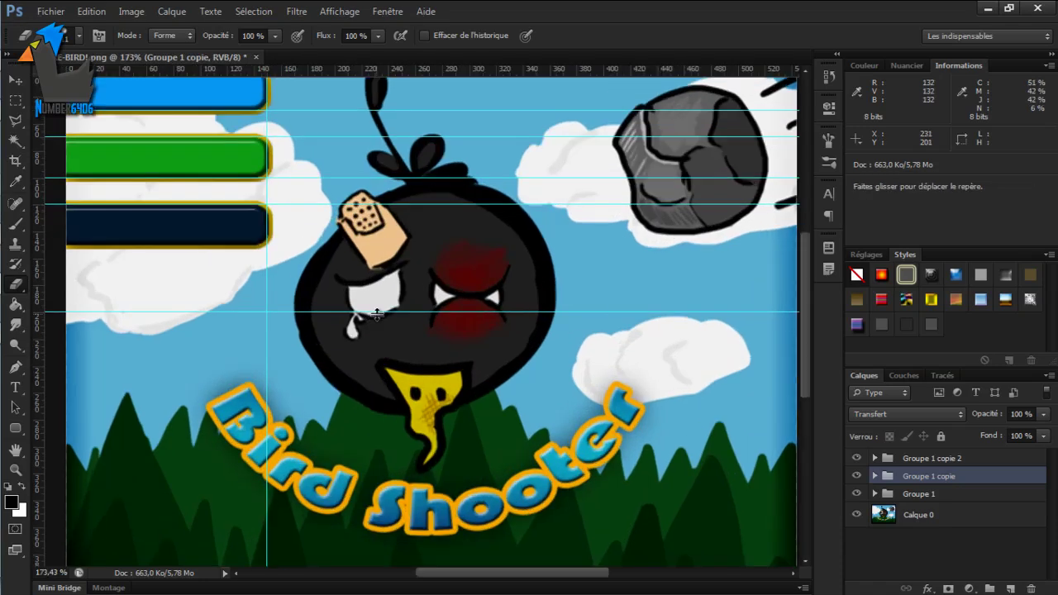
scroll(377, 315, "up", 1)
scroll(376, 314, "up", 2)
scroll(376, 314, "left", 2)
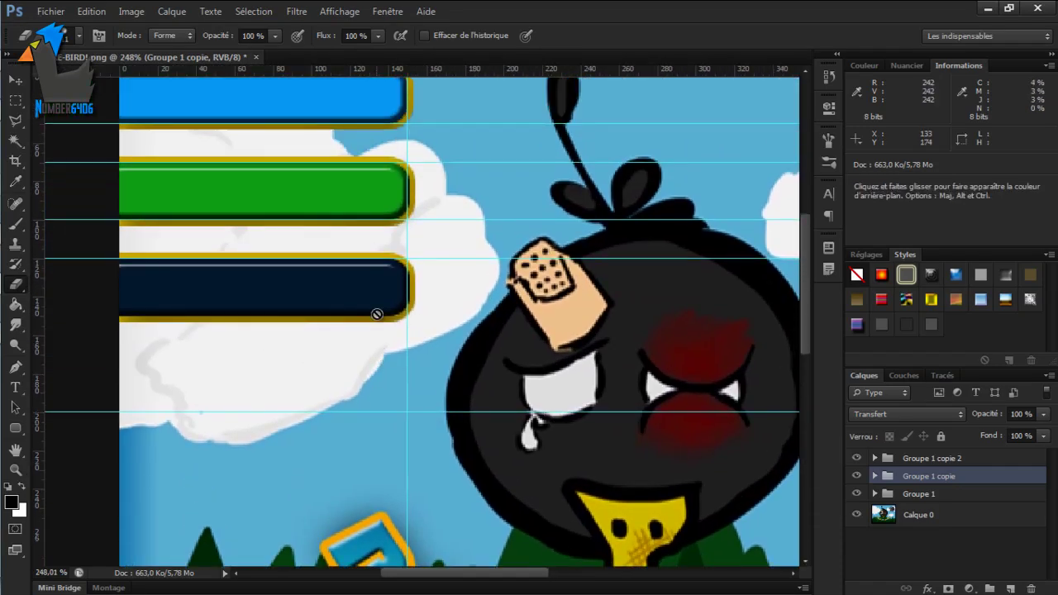
scroll(376, 314, "up", 1)
Step: Duplicate Groupe 1 copie, the green bar's group, within the TITRE-BIRD!.png document
right_click(940, 477)
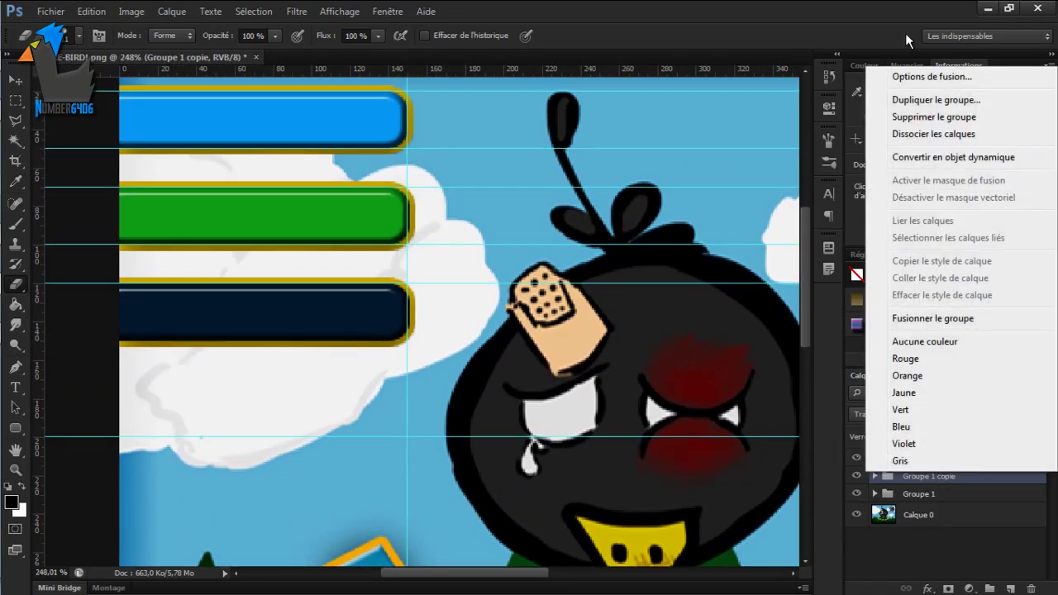
left_click(909, 99)
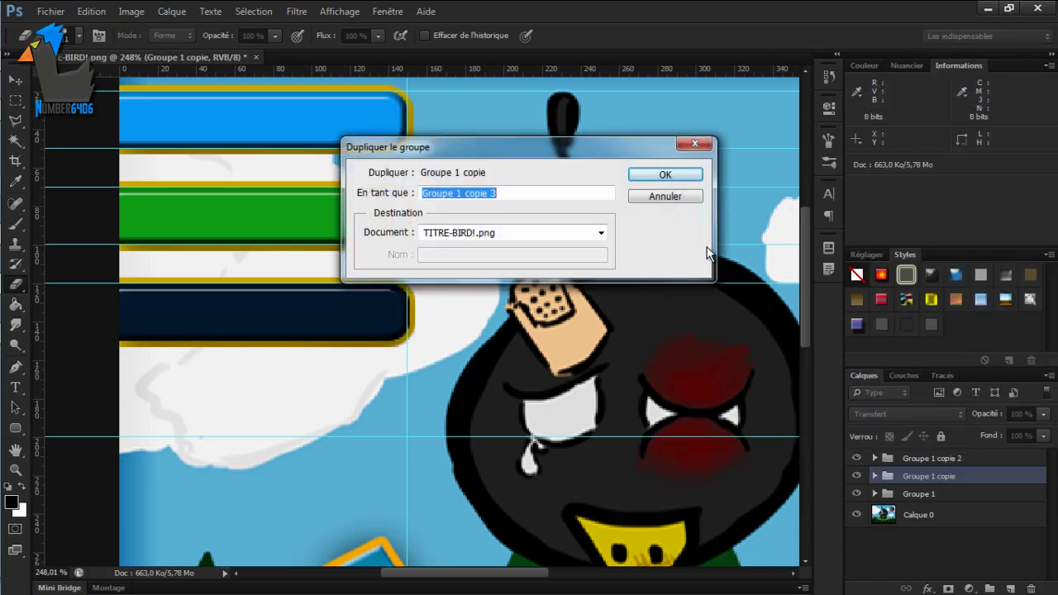
left_click(662, 176)
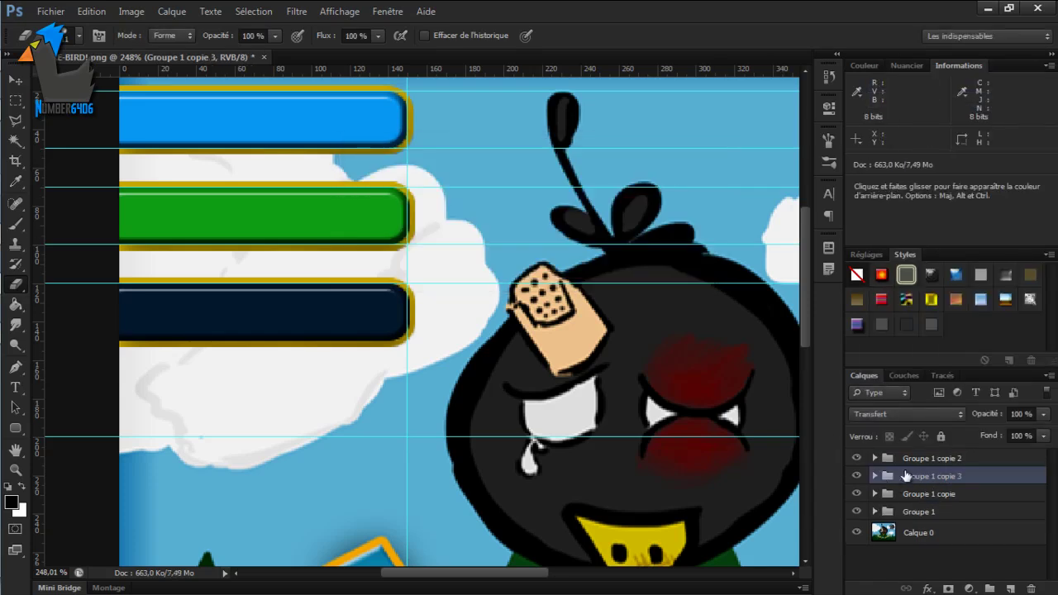
Step: Rename Groupe 1 copie 3 as "charger non dispo" and Groupe 1 copie 2 as "quitter"
double_click(912, 476)
type("G")
type("harger non dispo")
key("Return")
double_click(914, 462)
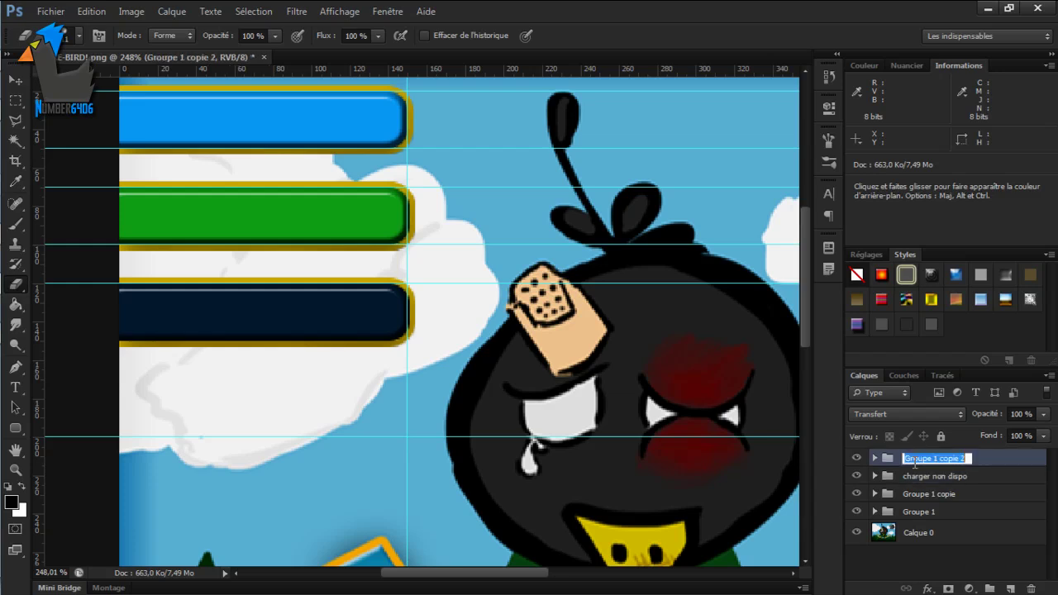
type("cuitter")
key("Return")
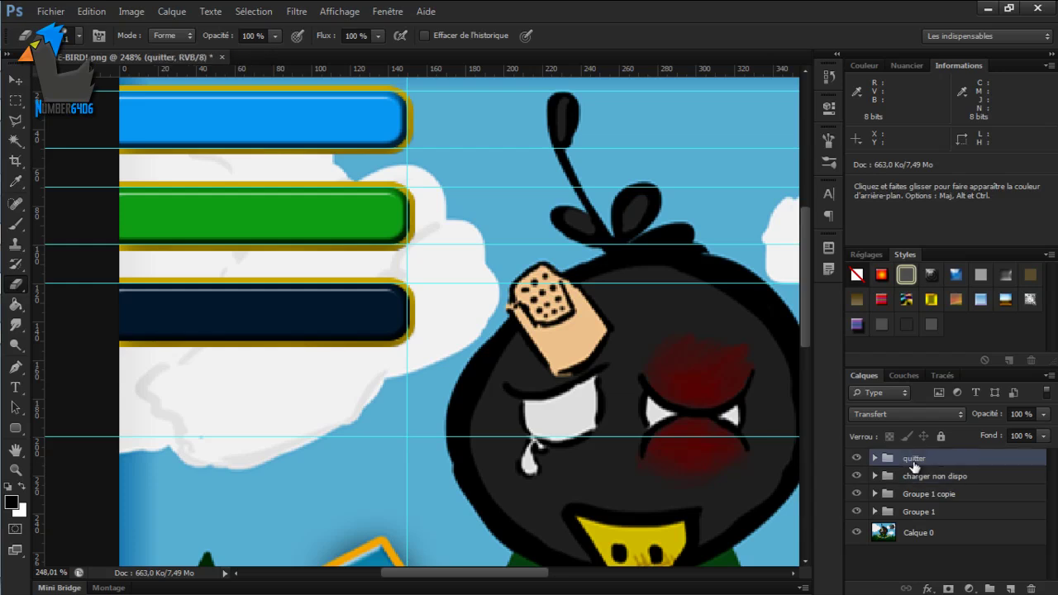
Step: Rename Groupe 1 copie as "charger" and Groupe 1 as "nouveau"
double_click(924, 495)
type("cha")
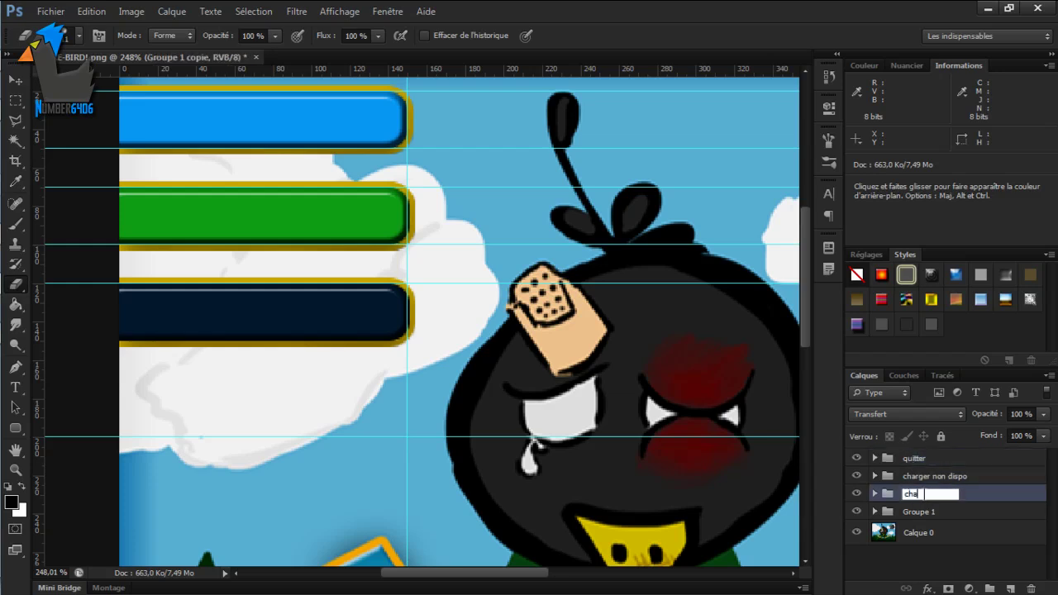
type("rger")
key("Return")
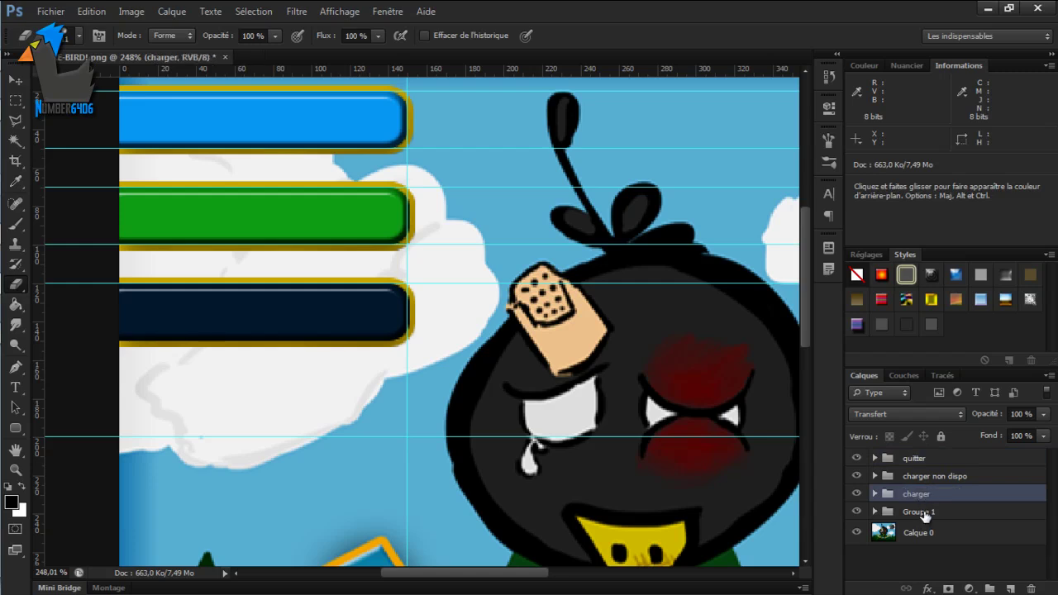
double_click(923, 512)
type("nouveau")
key("Return")
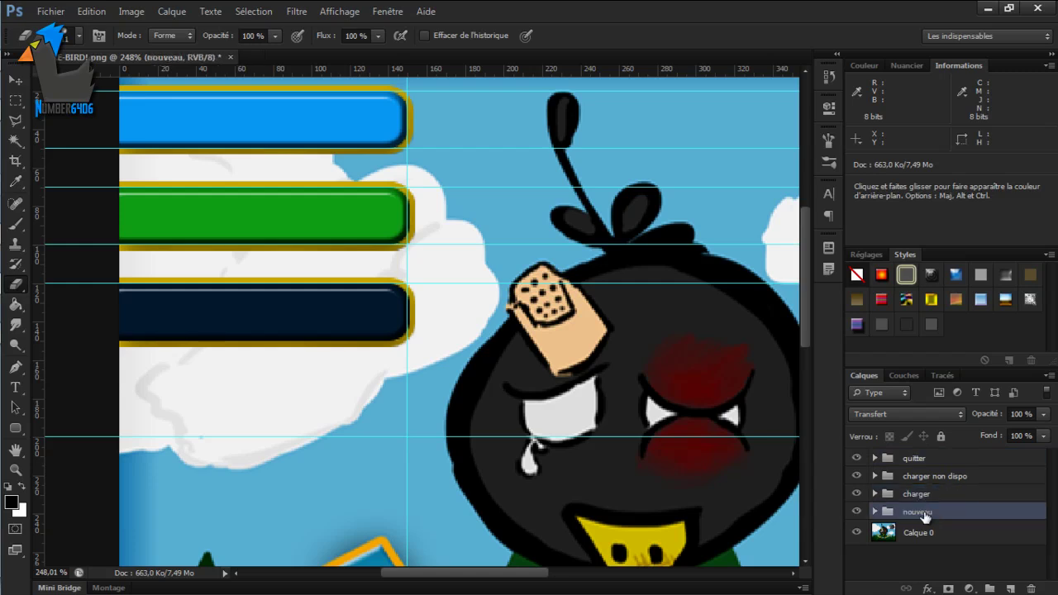
Step: Hide the charger group and set the opacity of the charger non dispo group to 50 %
left_click(920, 477)
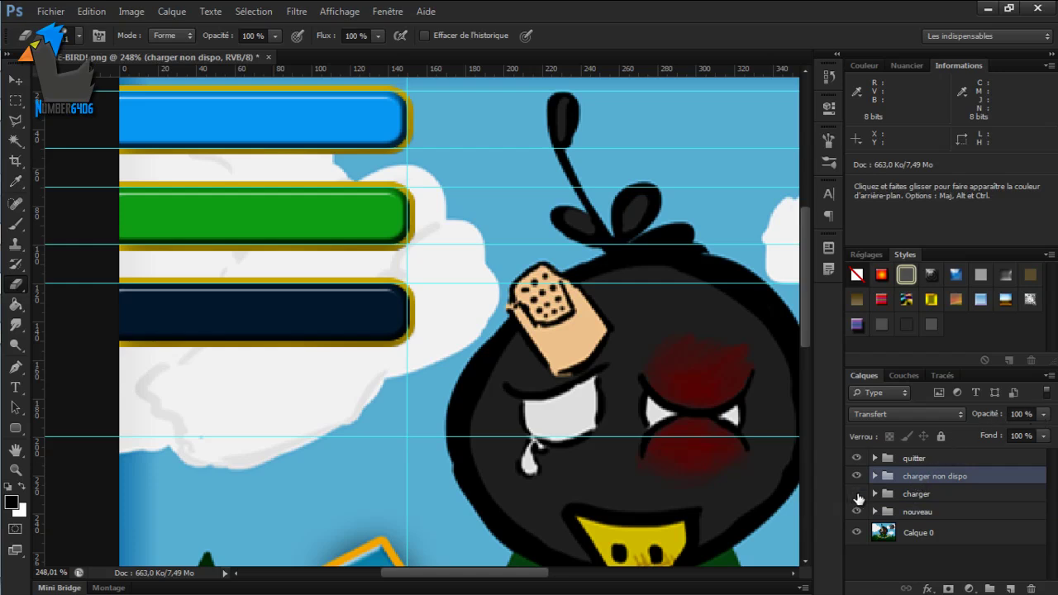
left_click(1032, 415)
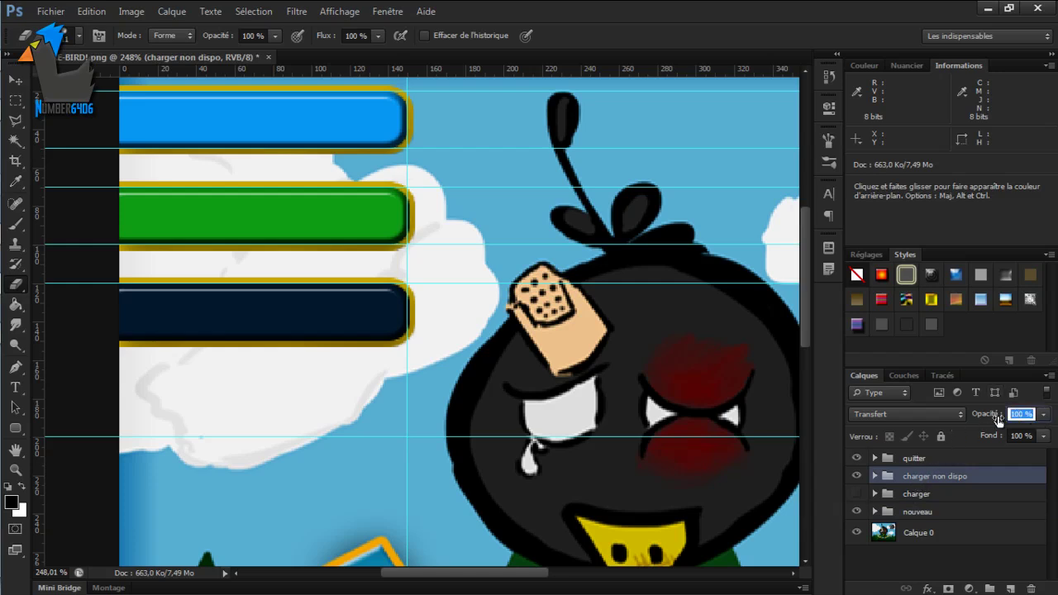
type("50")
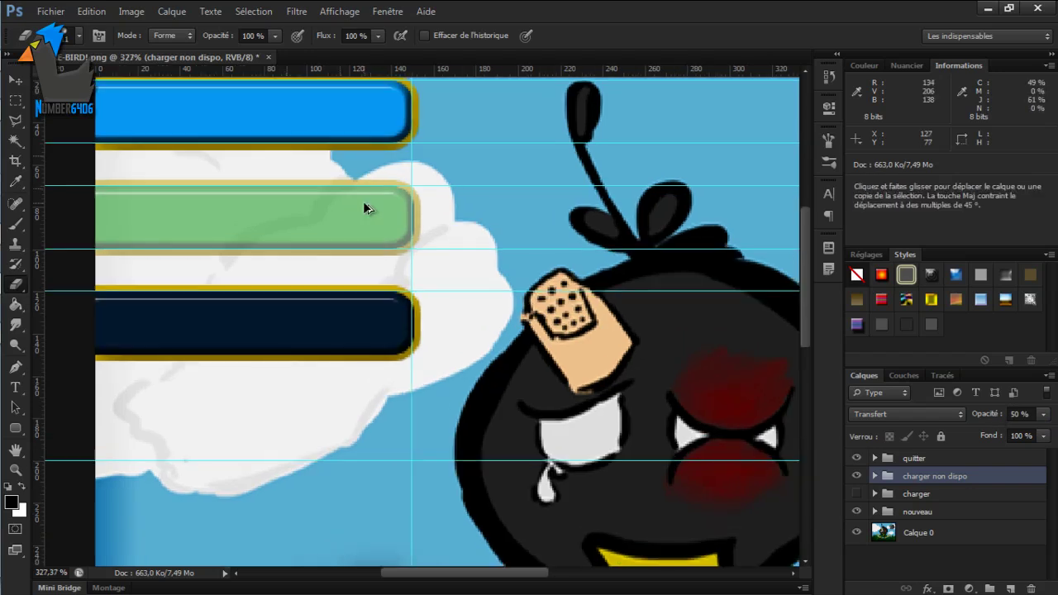
Step: Examine the semi-transparent green bar up close beside the blue and navy bars
scroll(366, 208, "up", 4)
scroll(363, 201, "up", 1)
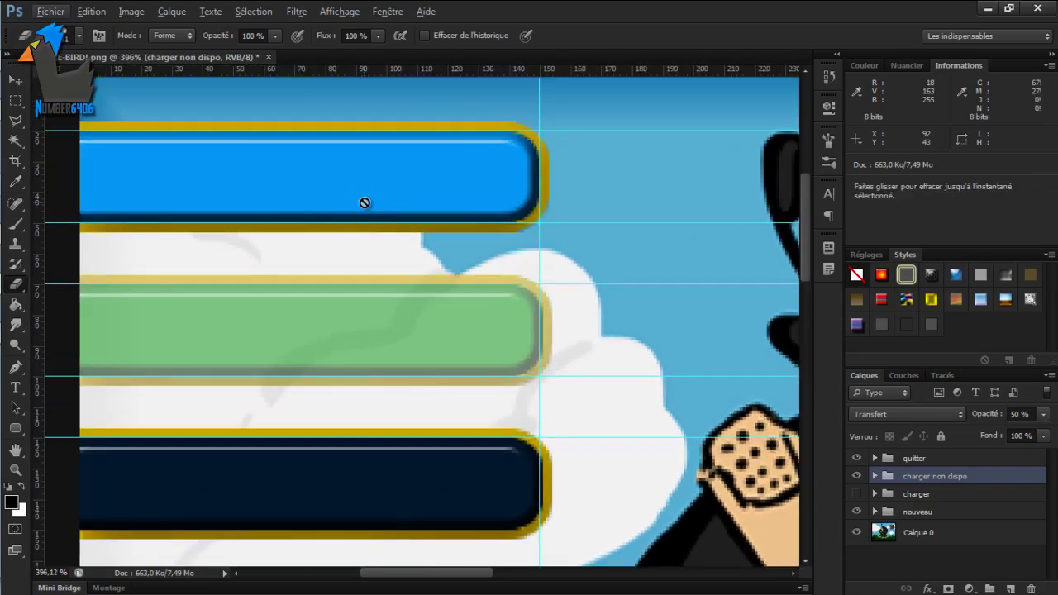
scroll(360, 201, "up", 2)
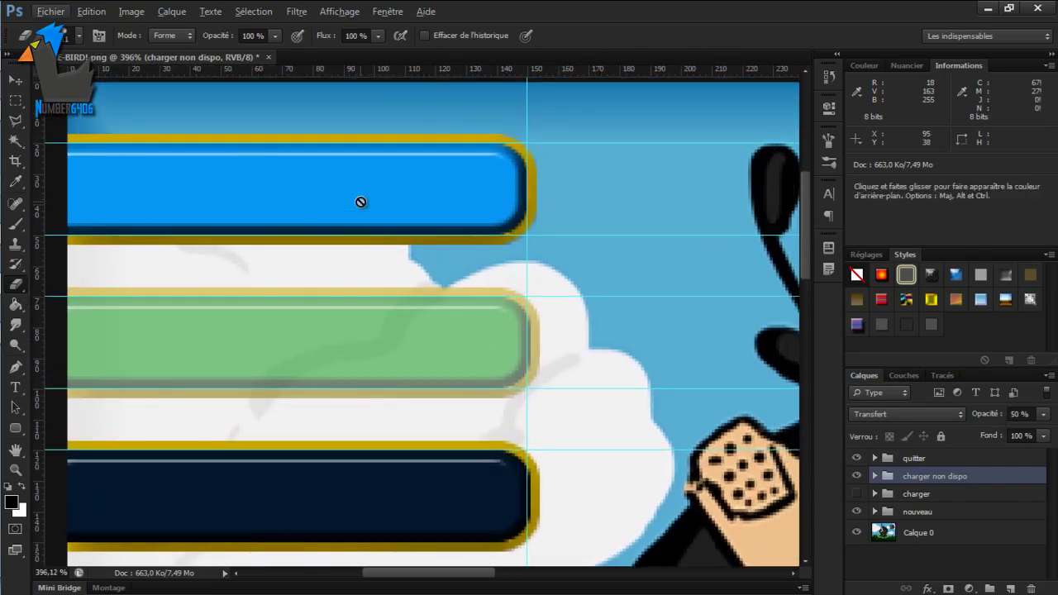
scroll(360, 203, "right", 1)
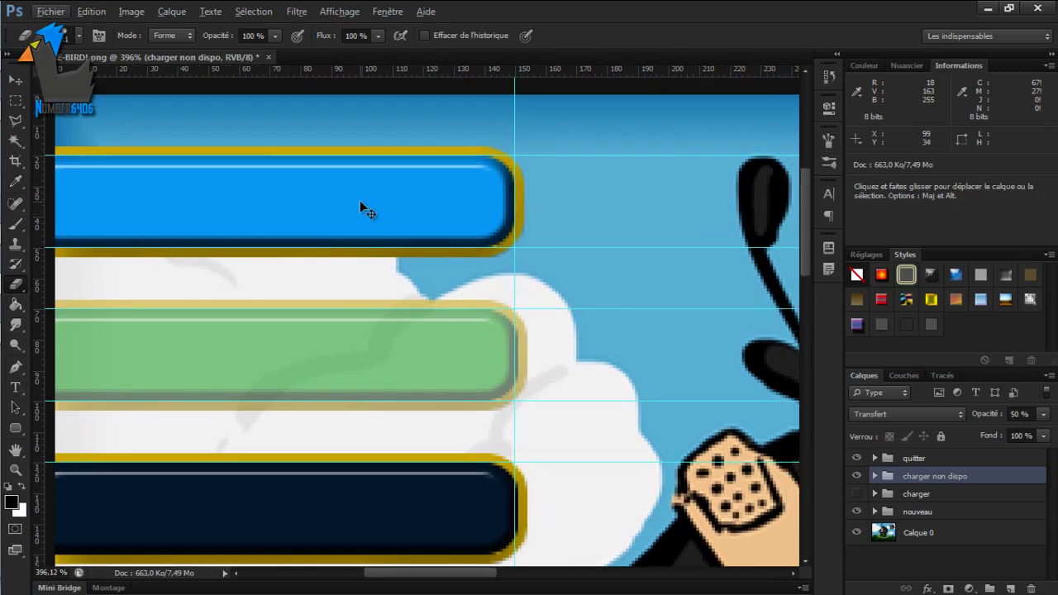
scroll(360, 201, "down", 1)
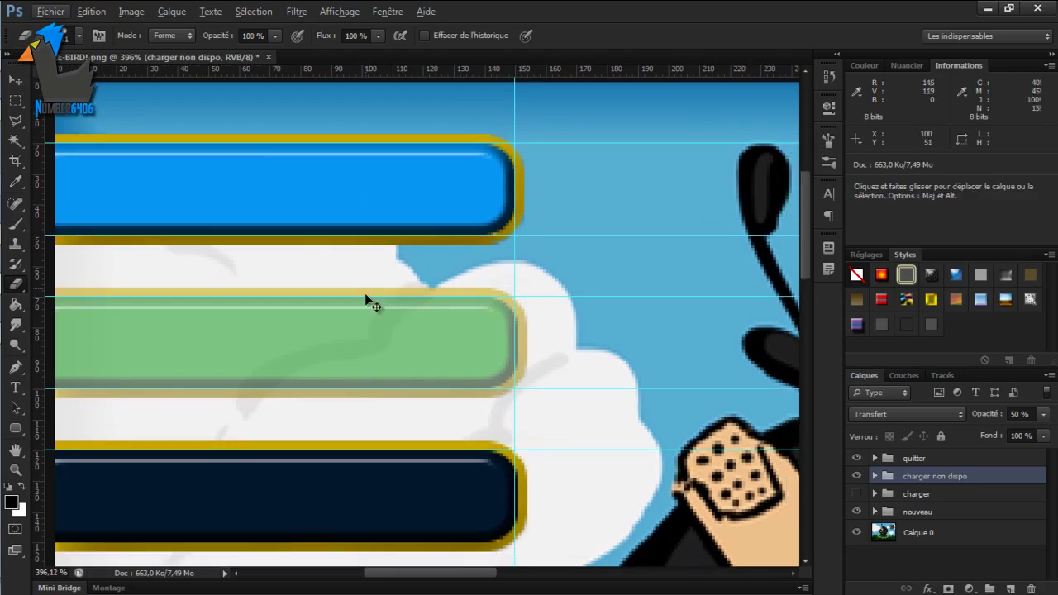
scroll(358, 334, "left", 4)
scroll(362, 339, "down", 1)
scroll(361, 339, "up", 2)
scroll(362, 339, "down", 1)
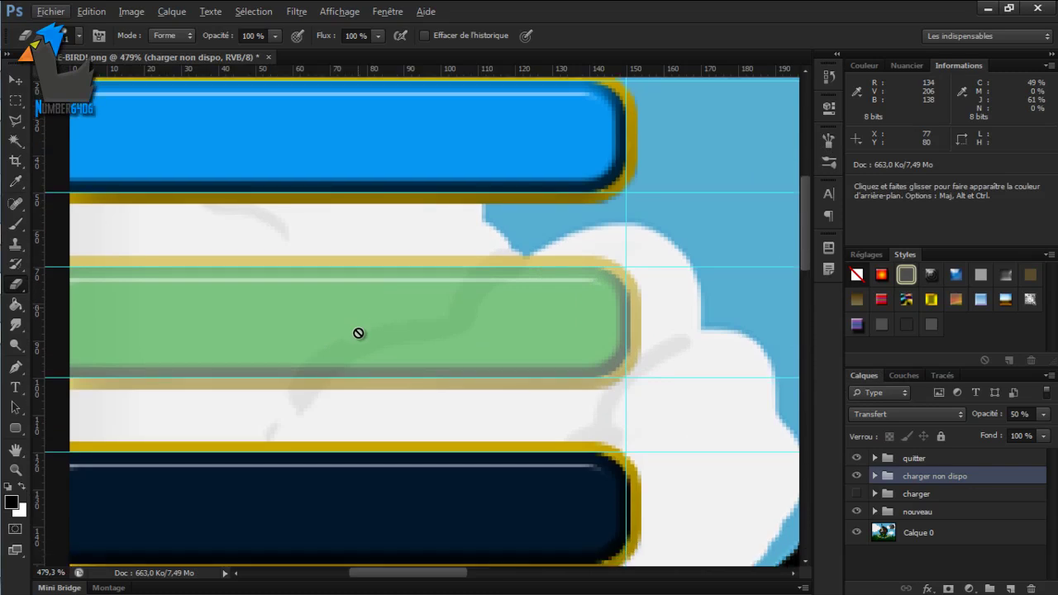
scroll(358, 334, "left", 1)
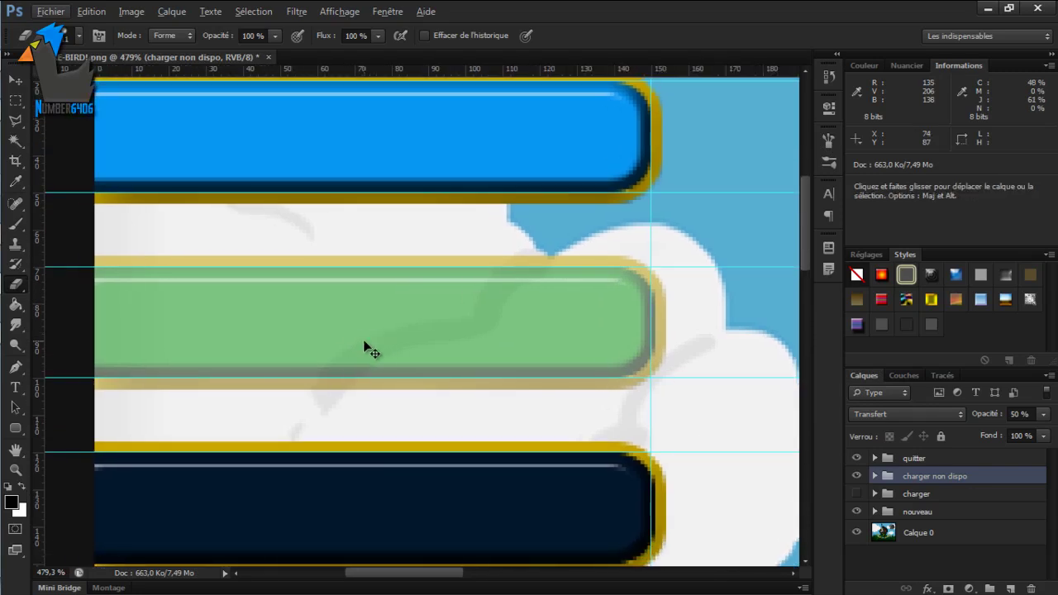
Step: Expand the nouveau group and start a point text inside it on the blue bar
left_click(876, 477)
scroll(876, 468, "down", 1)
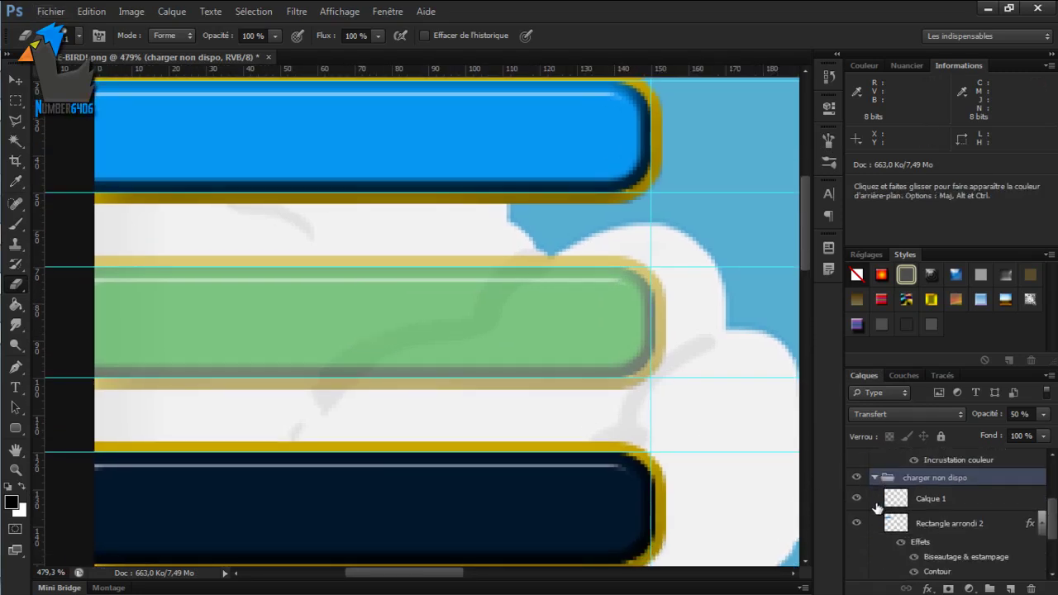
scroll(878, 507, "down", 3)
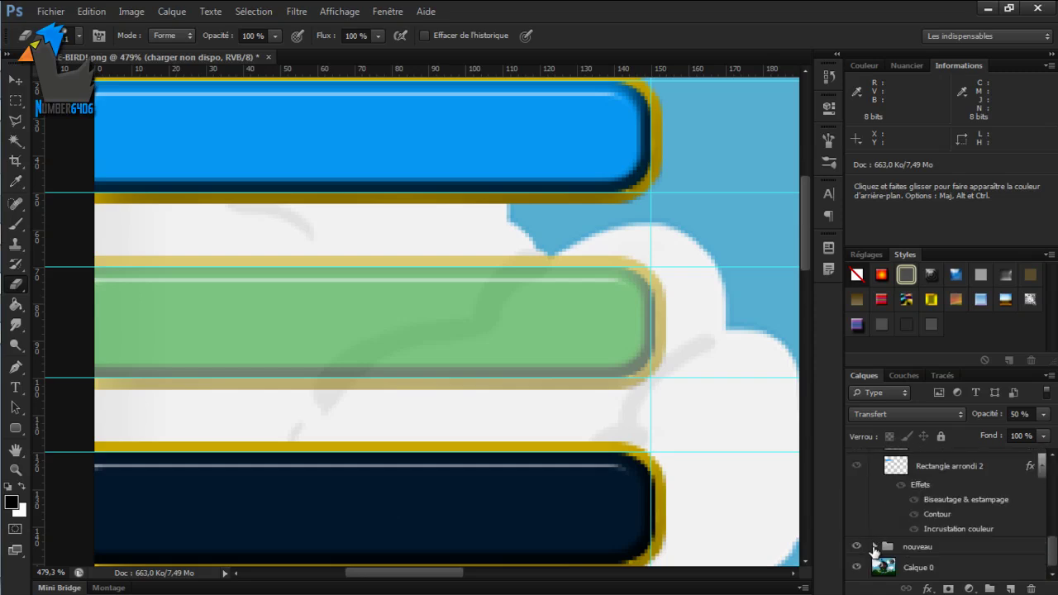
left_click(875, 547)
scroll(909, 513, "down", 4)
left_click(918, 477)
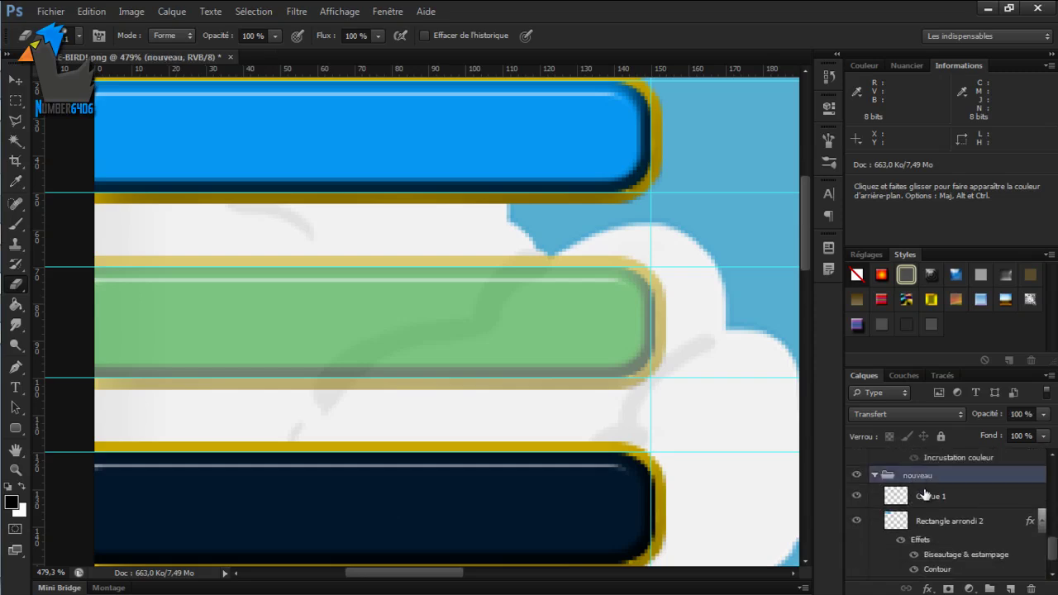
left_click(16, 387)
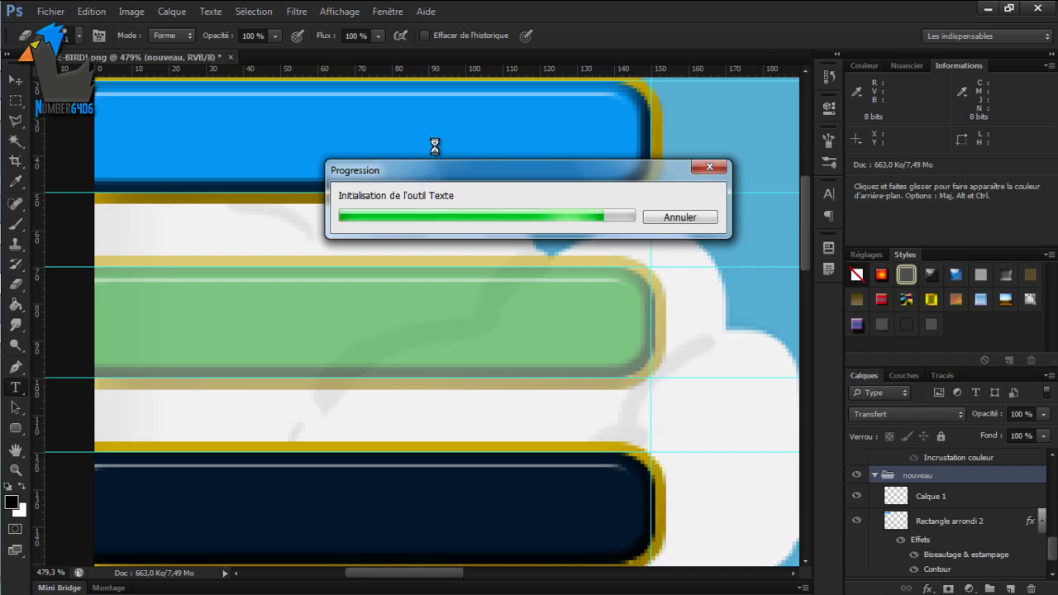
scroll(560, 248, "down", 3)
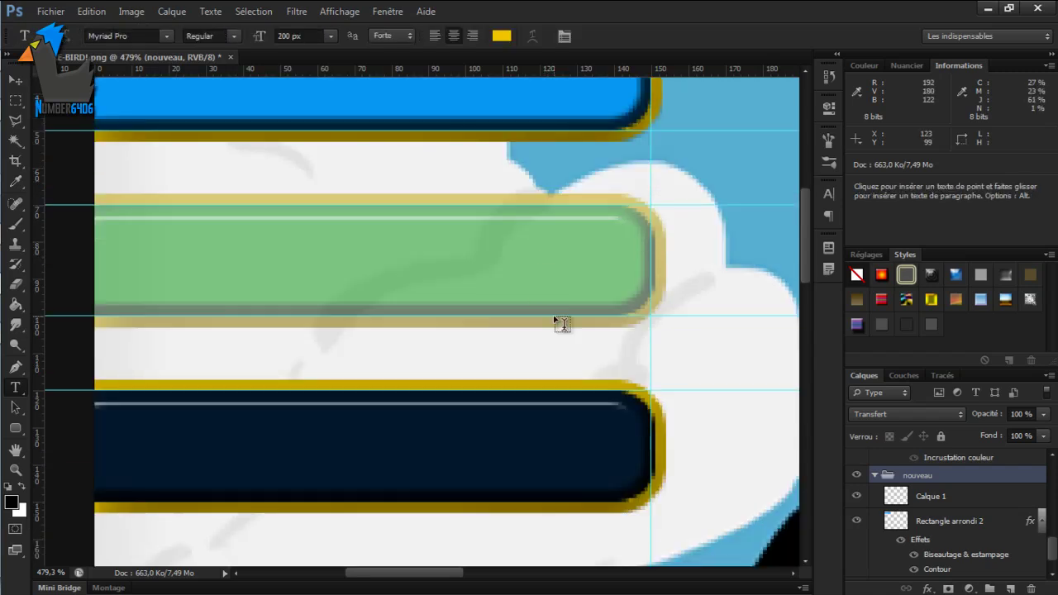
scroll(439, 303, "down", 1)
scroll(406, 283, "up", 5)
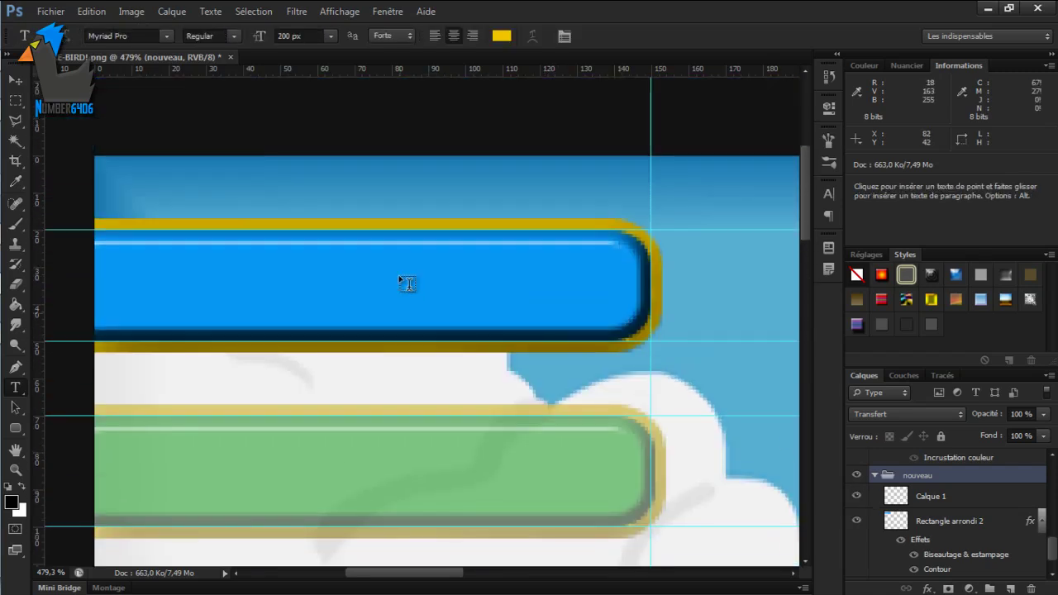
left_click(189, 296)
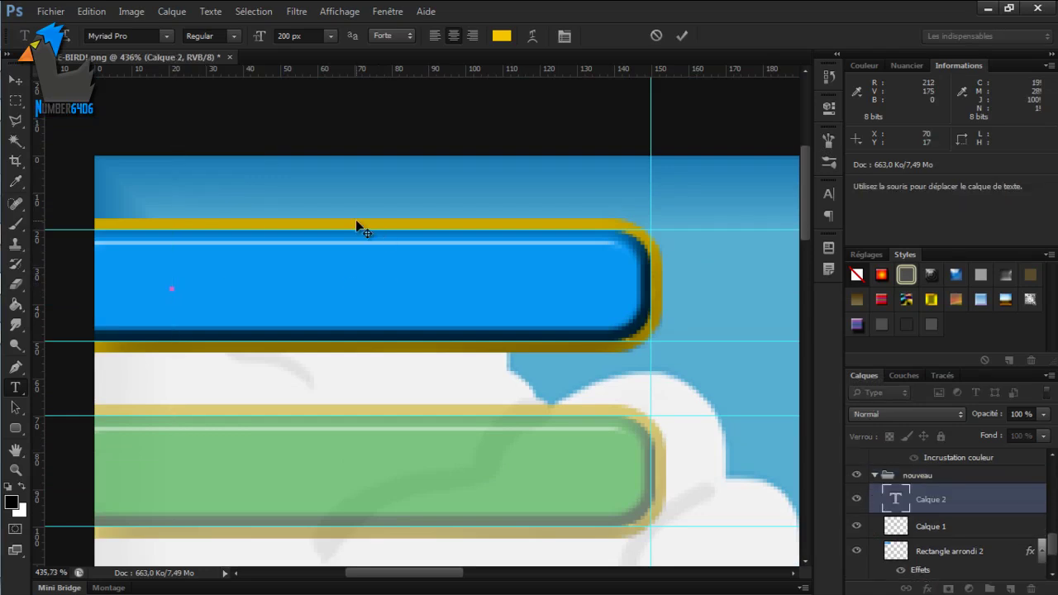
Step: Set the font size of the new text to 20 px
scroll(356, 219, "down", 3)
left_click(282, 36)
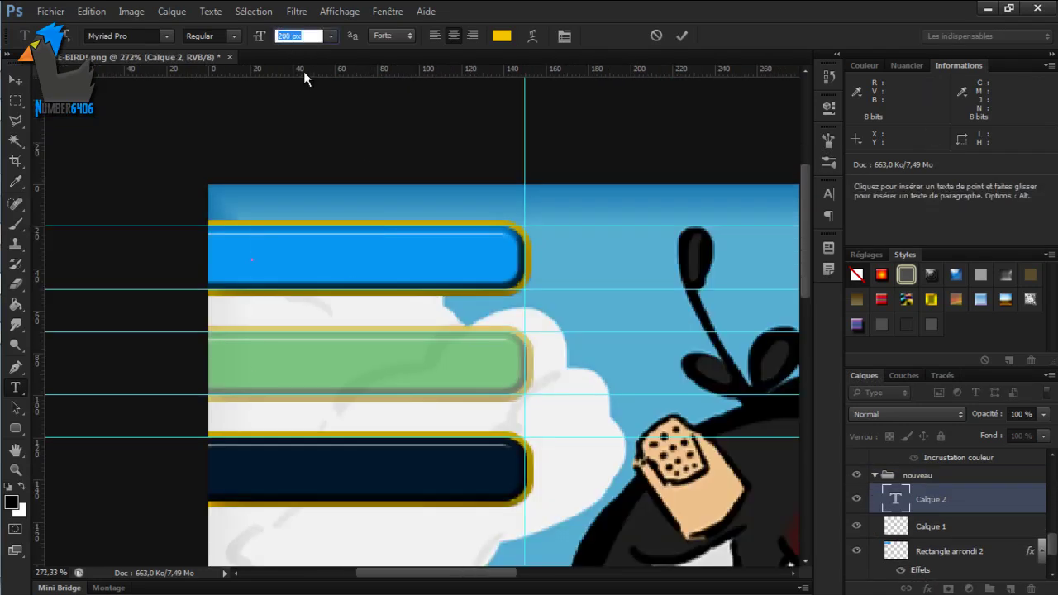
type("30")
key("Return")
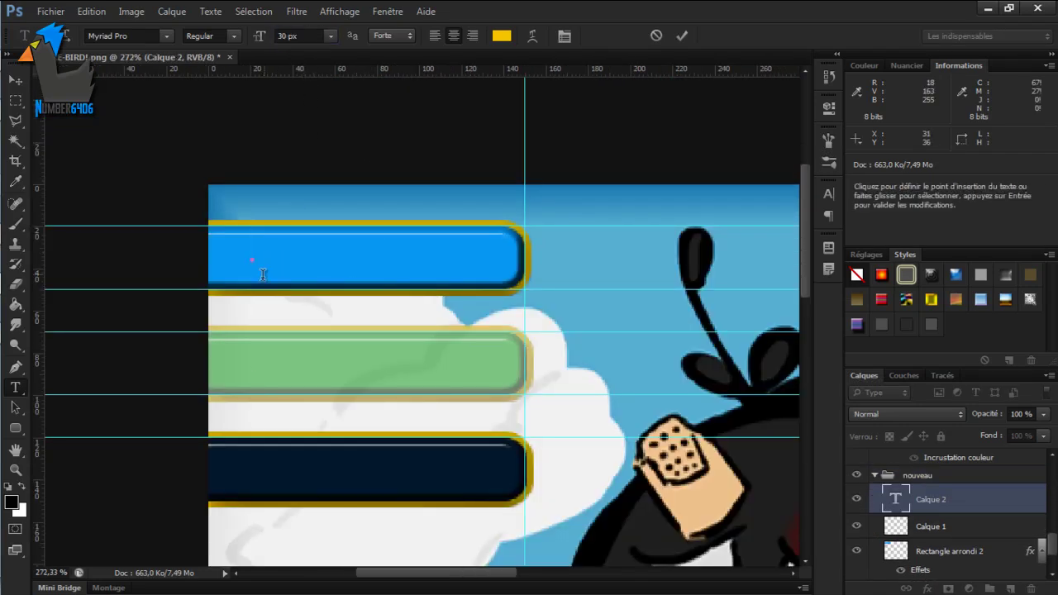
left_click(269, 37)
type("20")
key("Return")
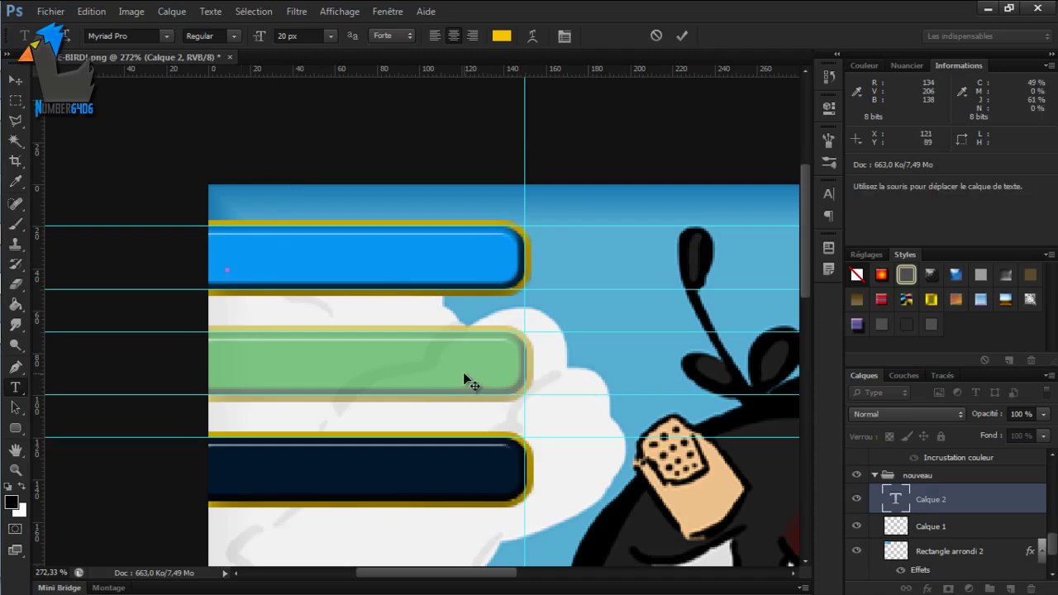
Step: Write "NOUVELLE PARTIE" in the new text layer and shift it rightwards along the blue bar
type("NOUVE")
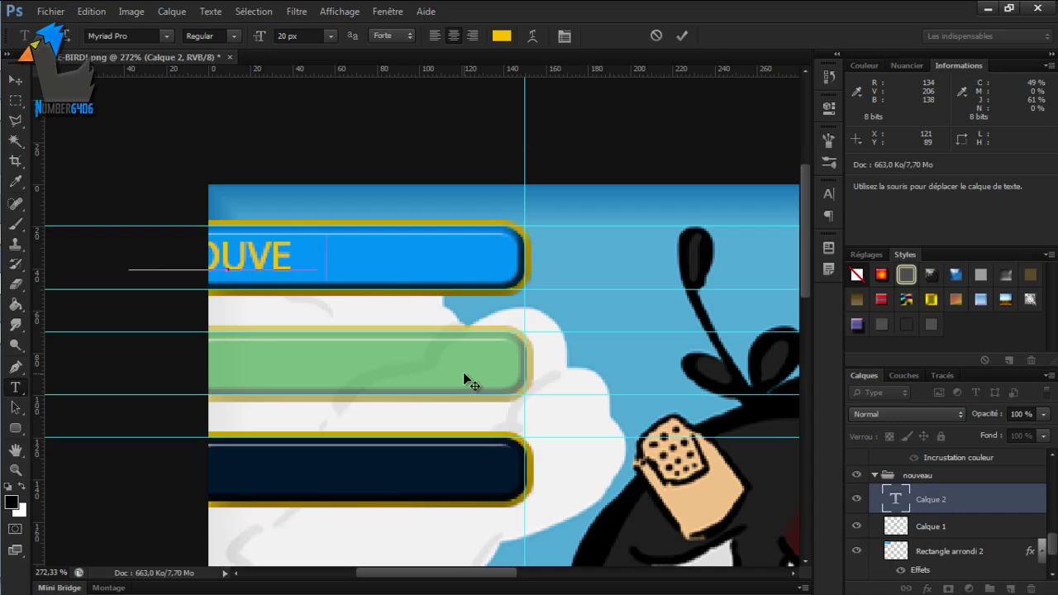
type("LLE PART")
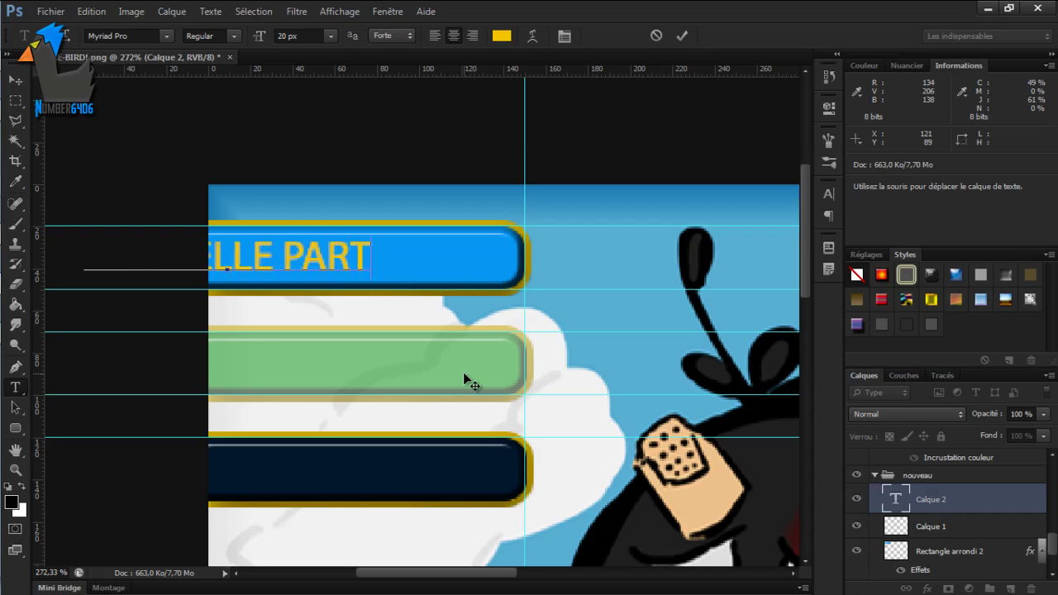
type("IE")
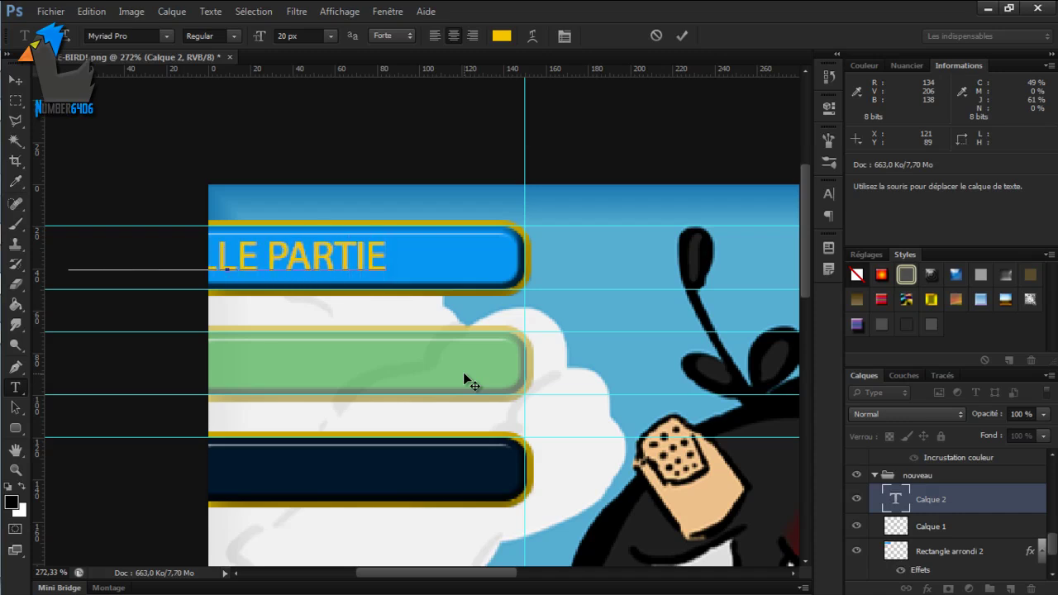
left_click_drag(404, 368, 521, 369)
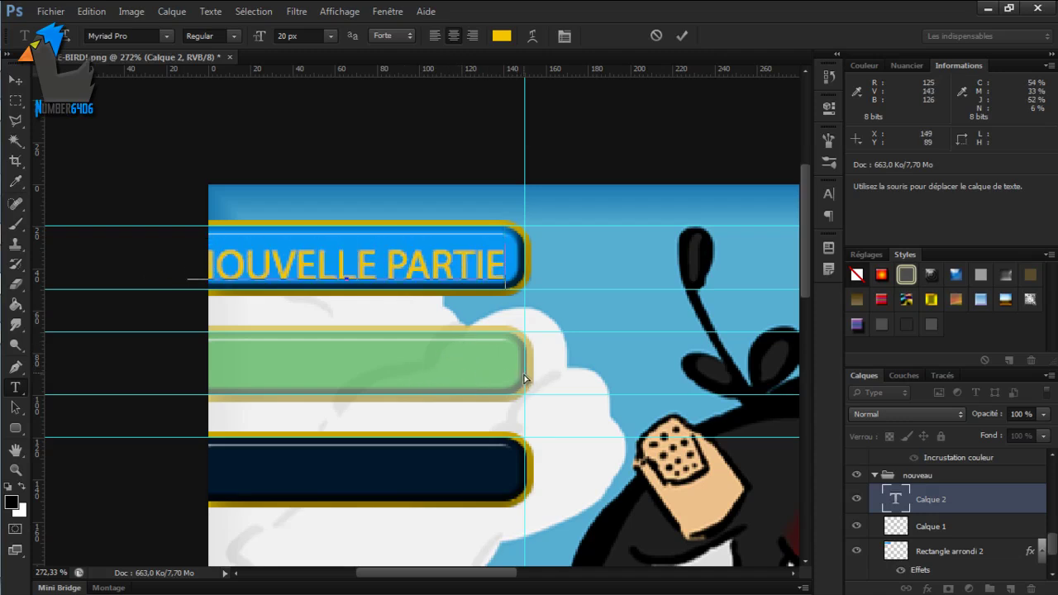
Step: Switch all caps off and back on for the whole NOUVELLE PARTIE text
left_click_drag(506, 266, 129, 279)
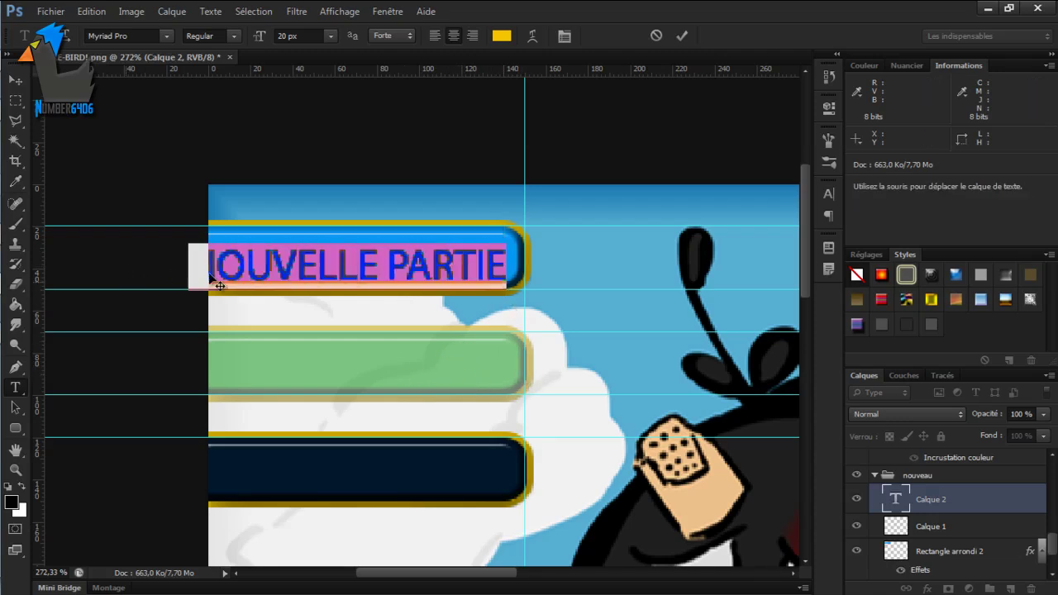
left_click(829, 193)
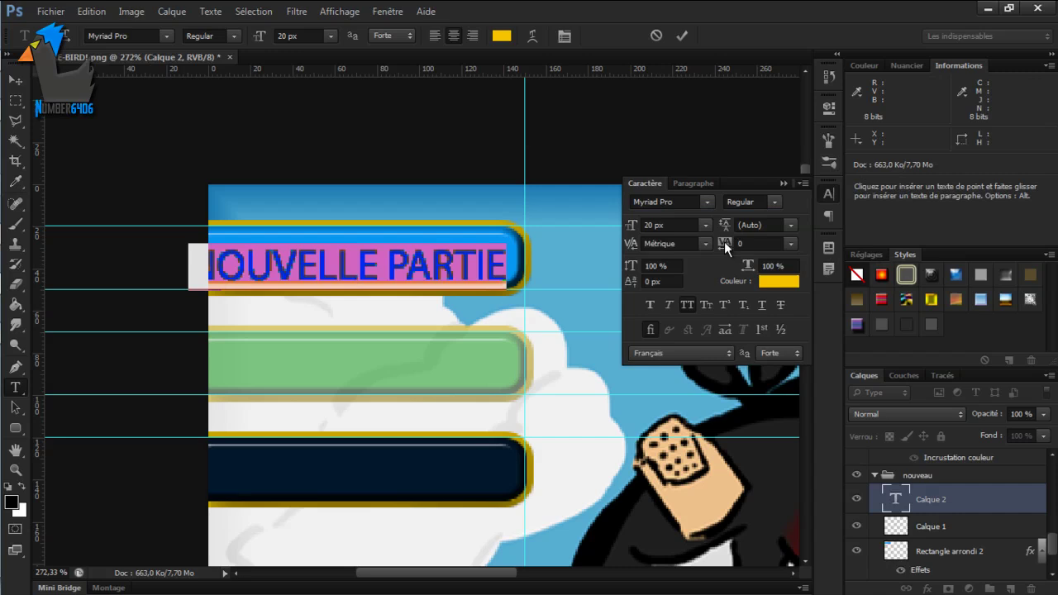
left_click(688, 305)
left_click(688, 306)
left_click(784, 183)
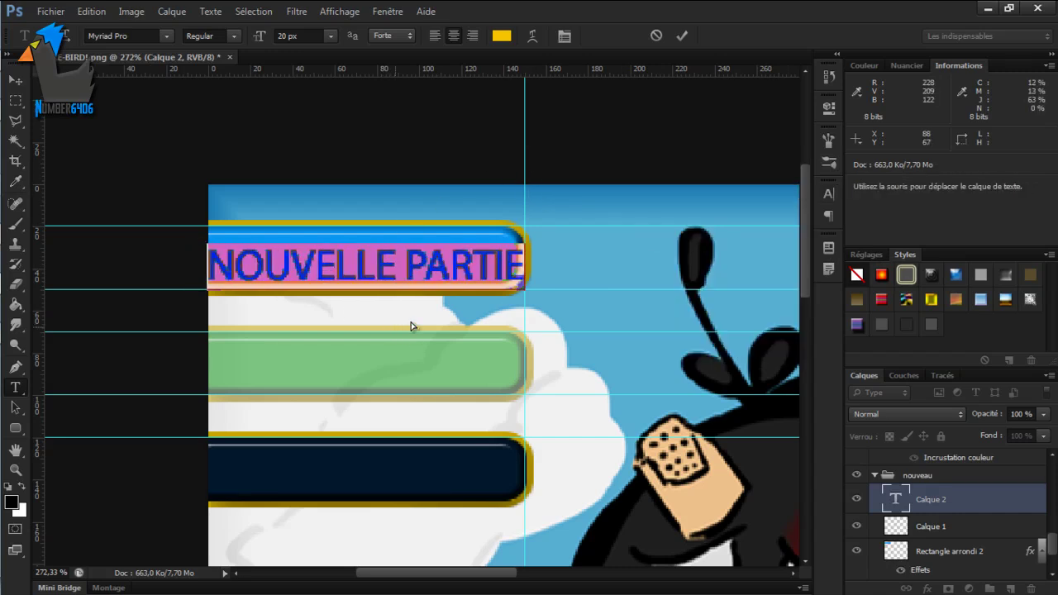
Step: Change the colour of the NOUVELLE PARTIE text to white
left_click(502, 35)
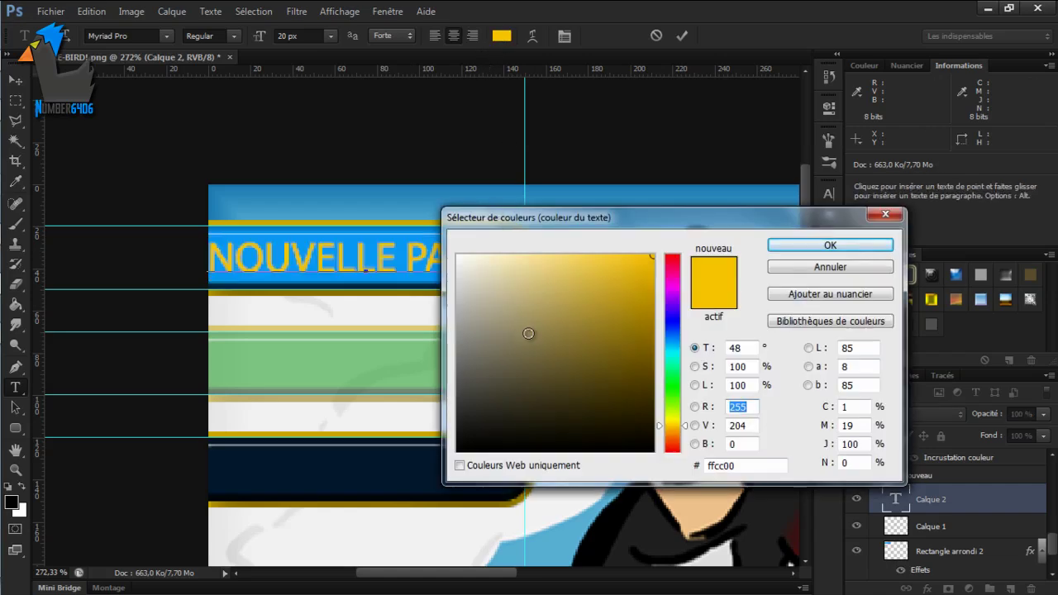
left_click(458, 256)
left_click(819, 246)
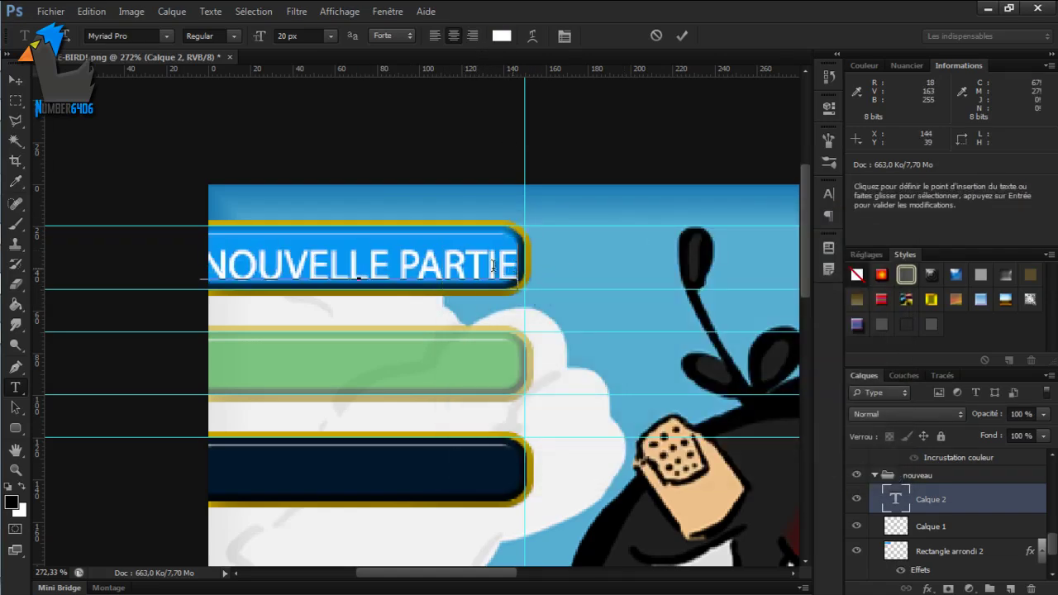
Step: Reduce the font size of the whole NOUVELLE PARTIE text to 18 px
left_click_drag(516, 266, 131, 262)
left_click(298, 36)
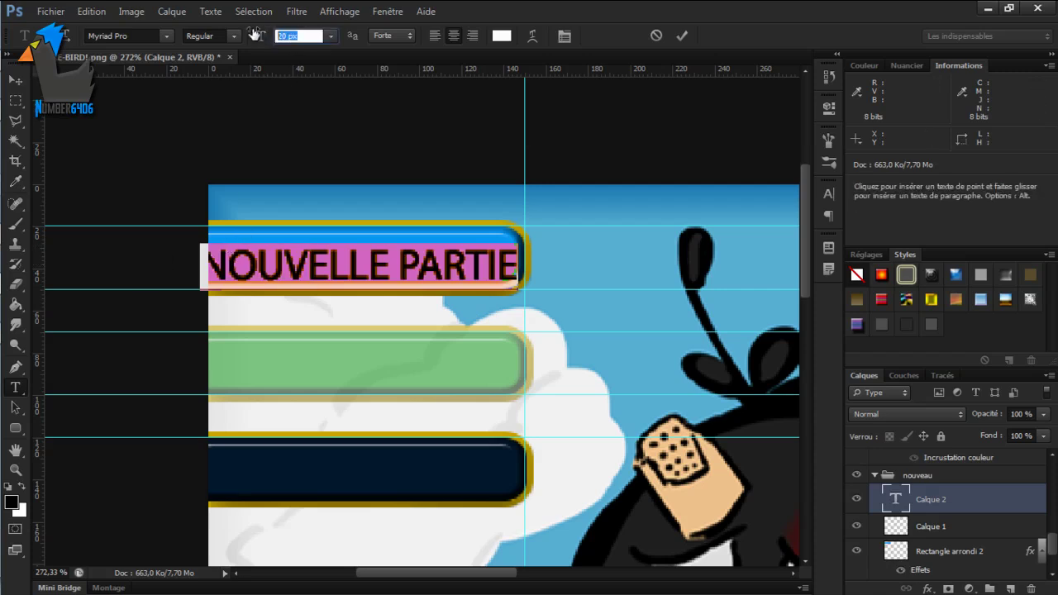
type("18")
key("Return")
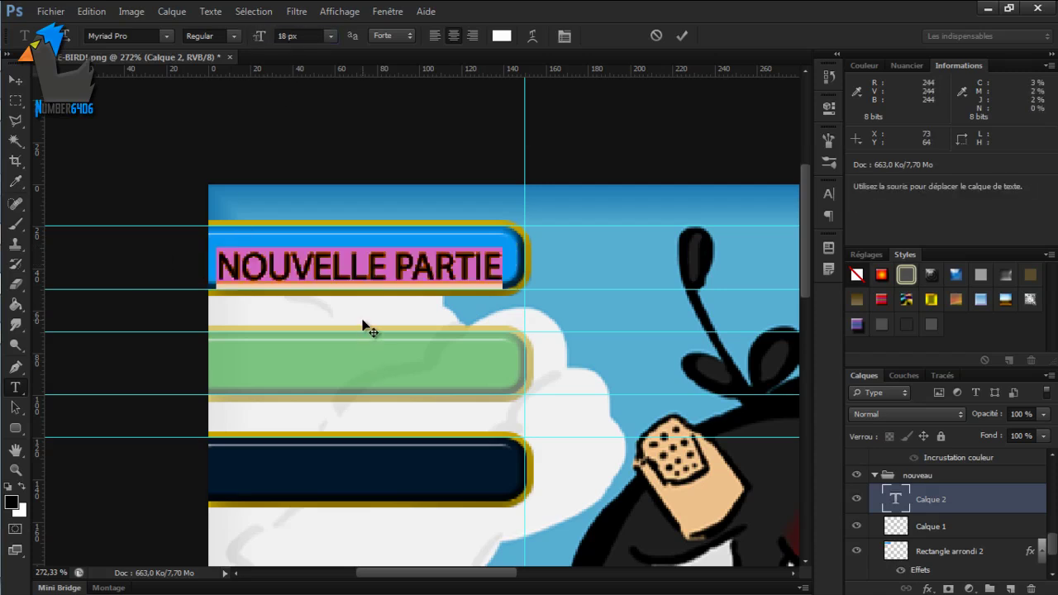
Step: Centre the NOUVELLE PARTIE text inside the blue bar, commit it and nudge it slightly rightwards
left_click_drag(367, 331, 370, 322)
left_click(455, 288)
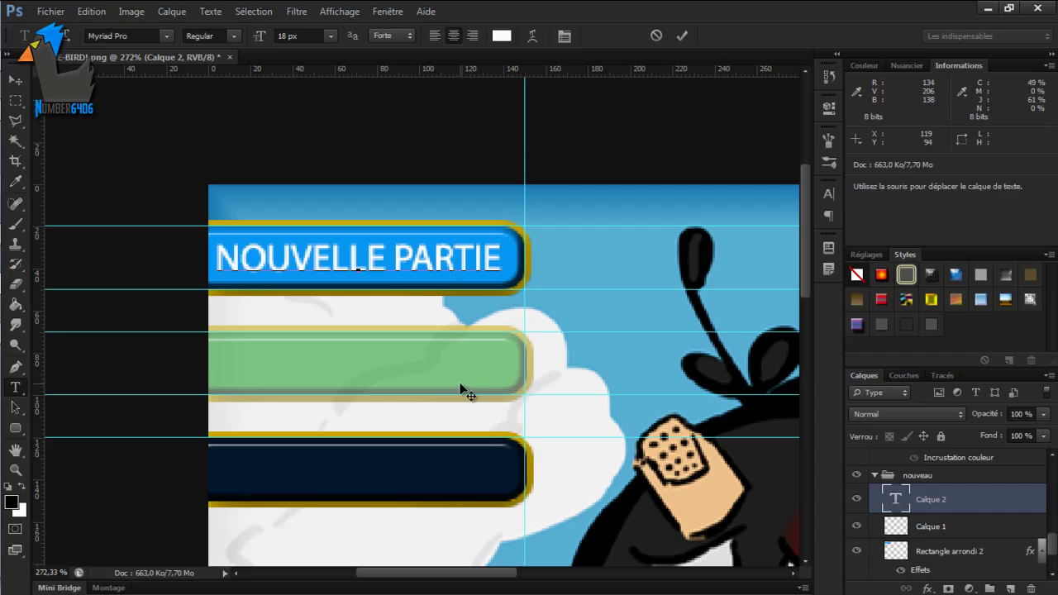
key("ctrl+Return")
key("v")
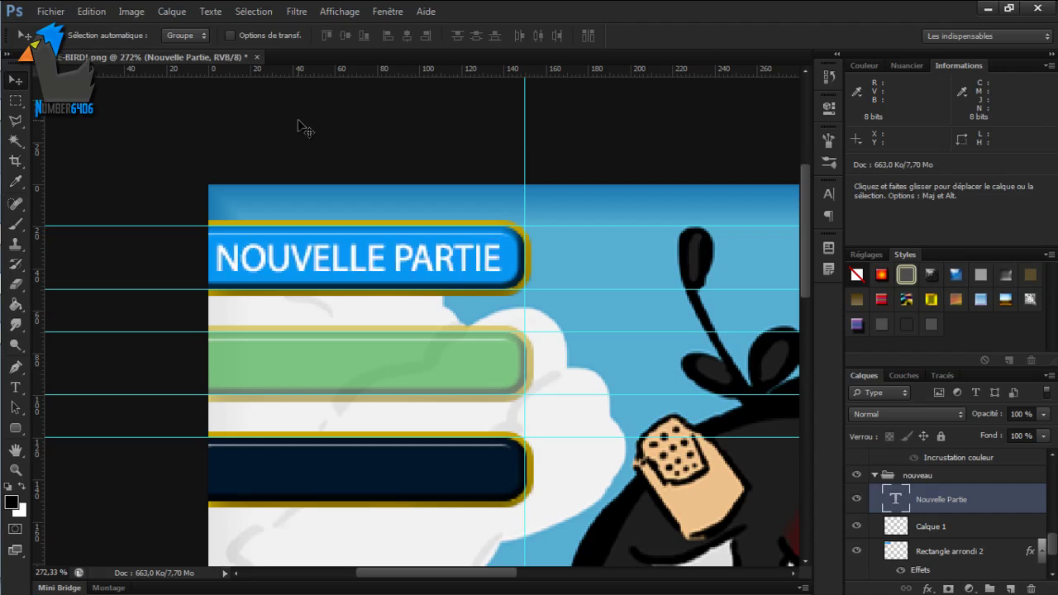
key("Right")
key("Down")
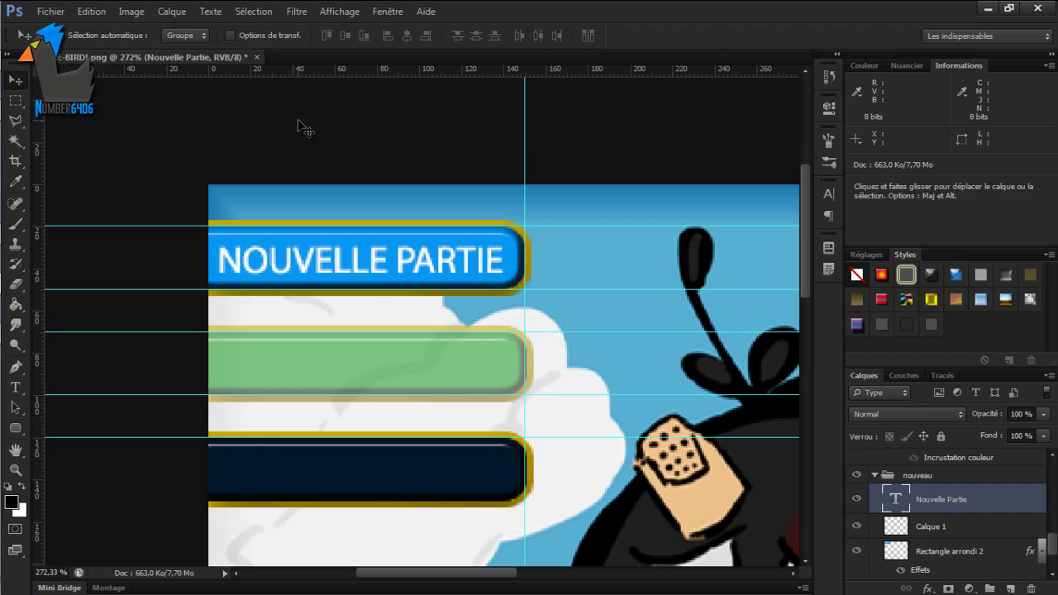
key("Up")
key("Up")
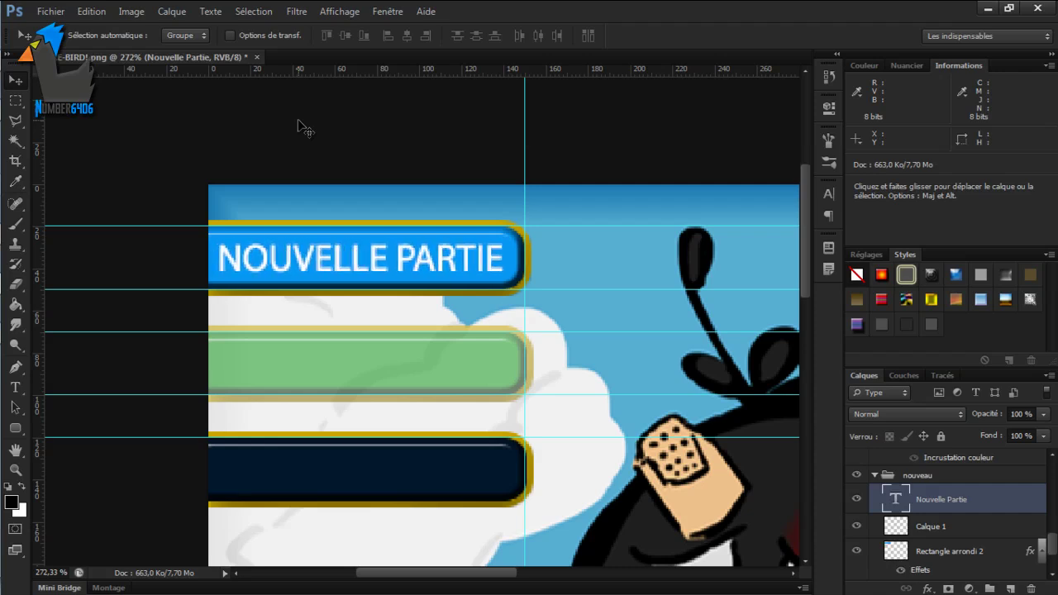
Step: Show the "charger" group and hide the "charger non dispo" group
scroll(300, 129, "down", 2)
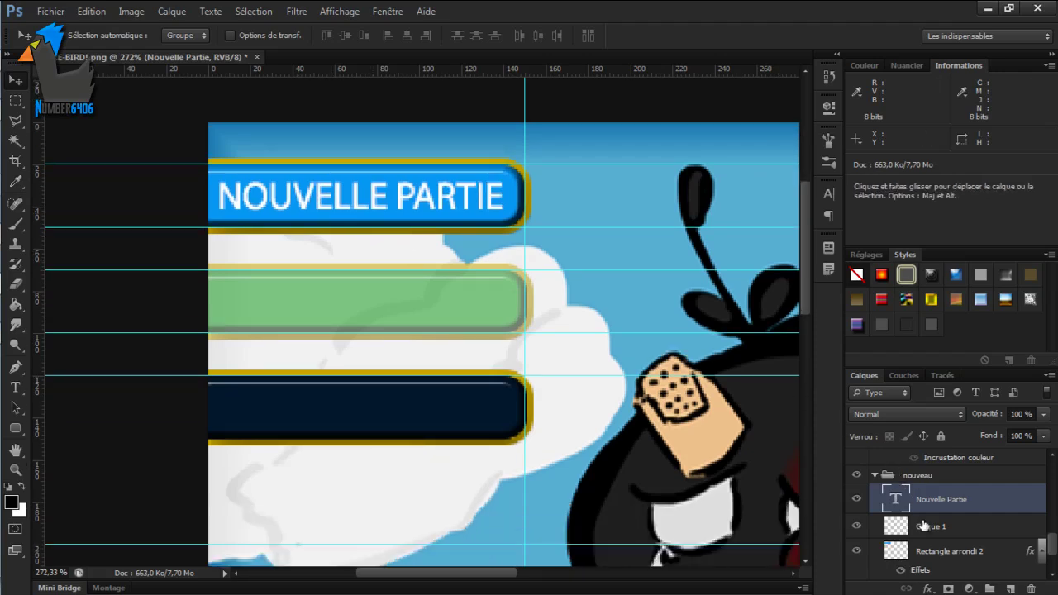
scroll(912, 508, "up", 3)
scroll(912, 509, "up", 4)
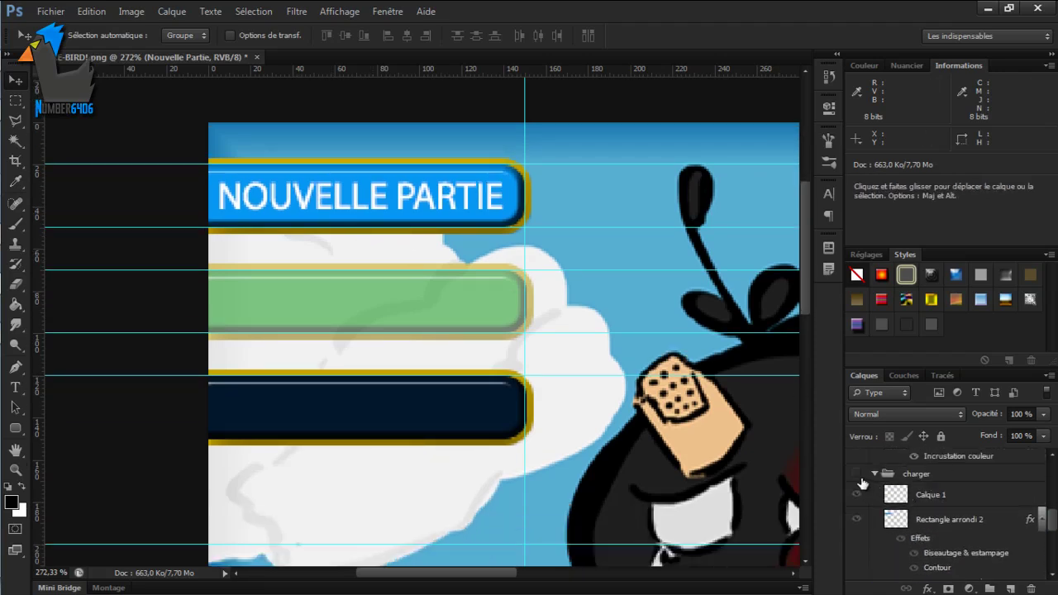
left_click(857, 475)
left_click(914, 477)
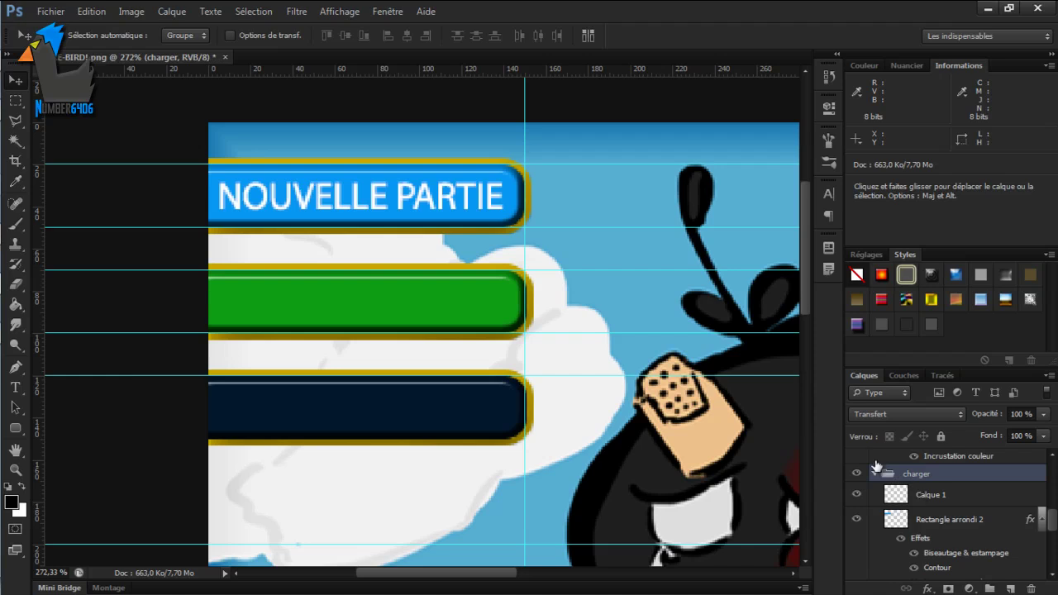
key("ctrl+bracketleft")
key("ctrl+bracketleft")
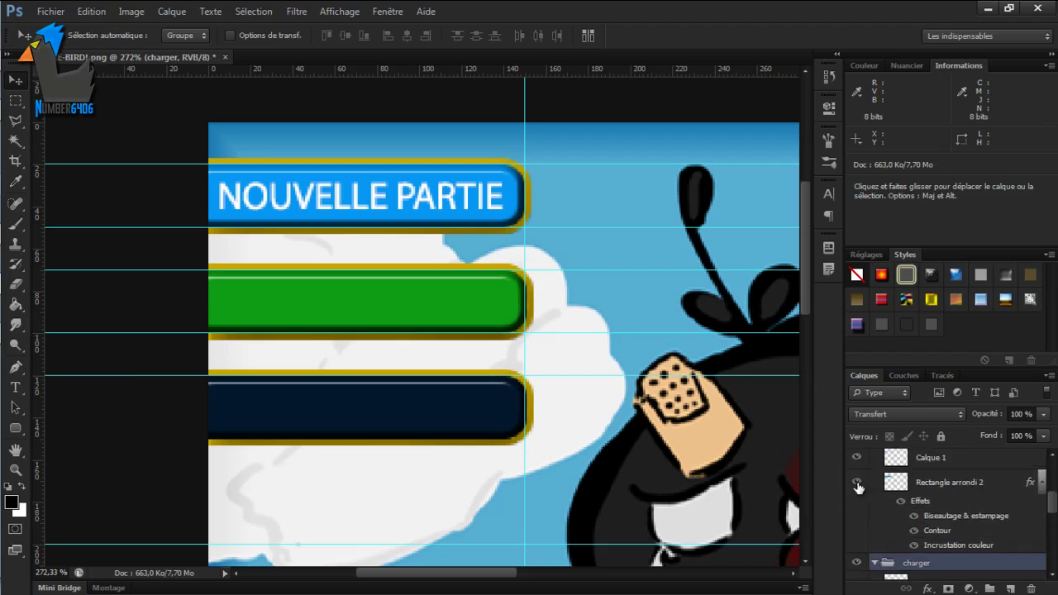
scroll(860, 492, "down", 1)
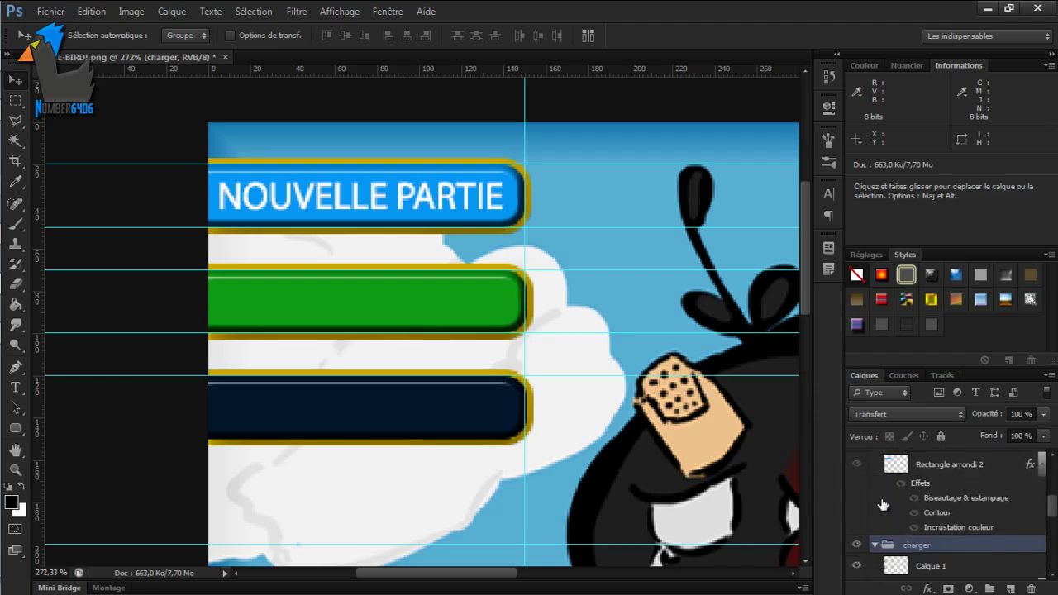
Step: Add the text "CHARGER UNE PARTIE" above Calque 1 in the "charger" group and move it onto the green bar
left_click(416, 347, "ctrl")
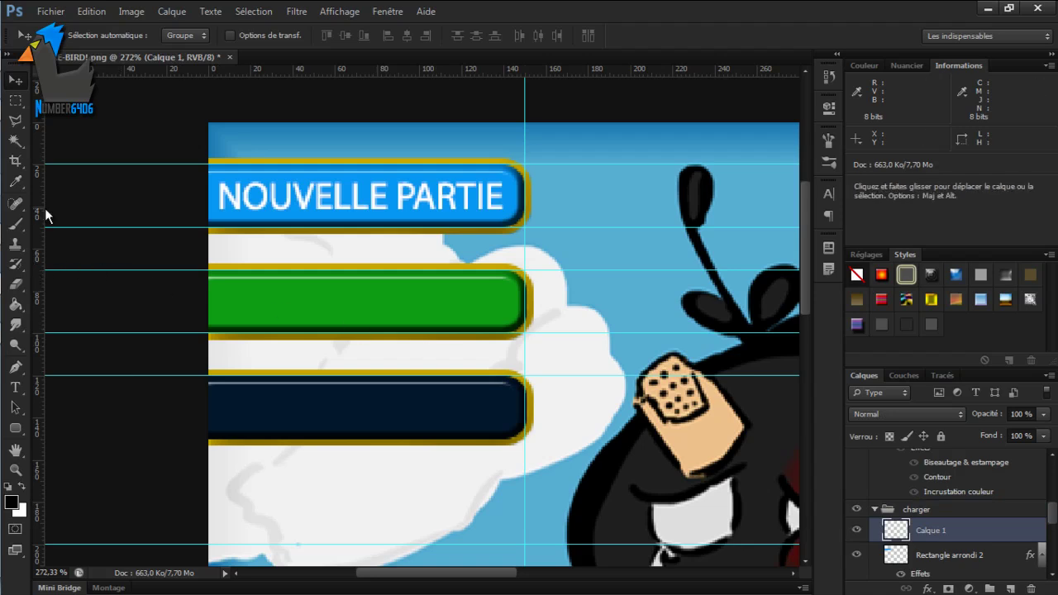
left_click(16, 389)
left_click(223, 292)
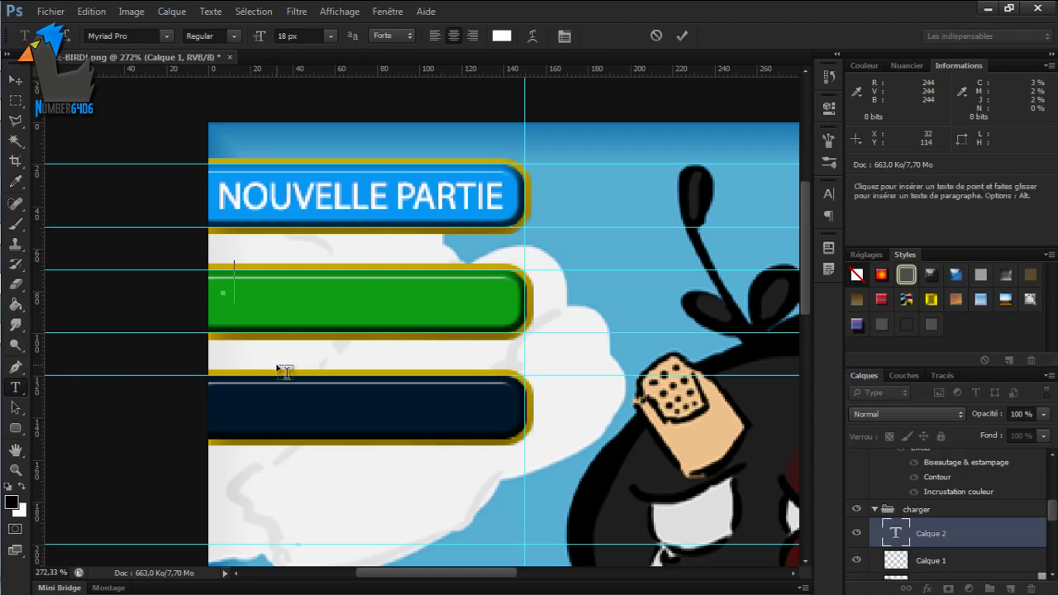
type("CHARGER UNE")
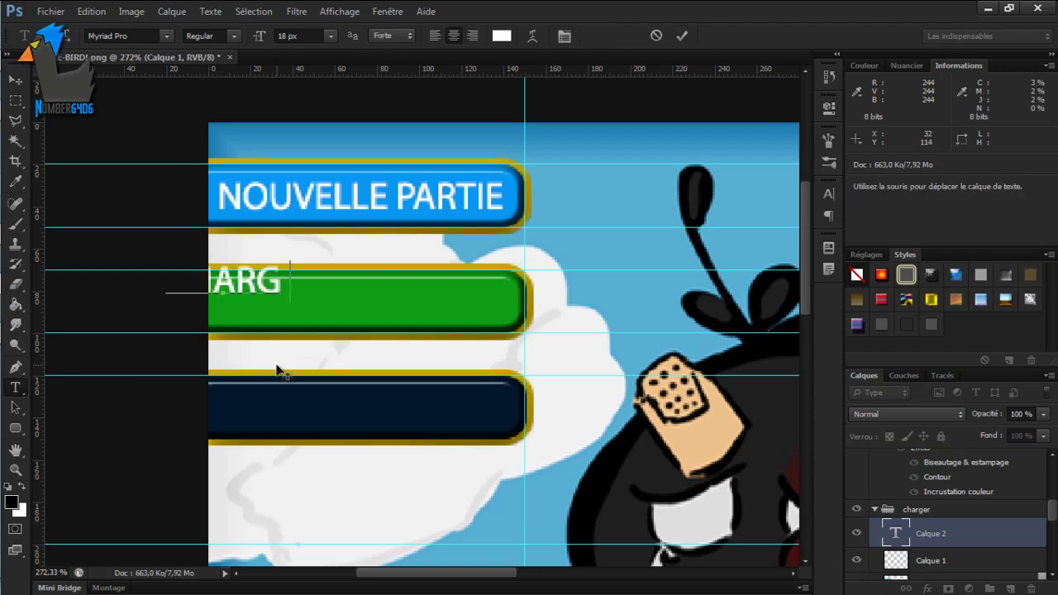
type("RTIE")
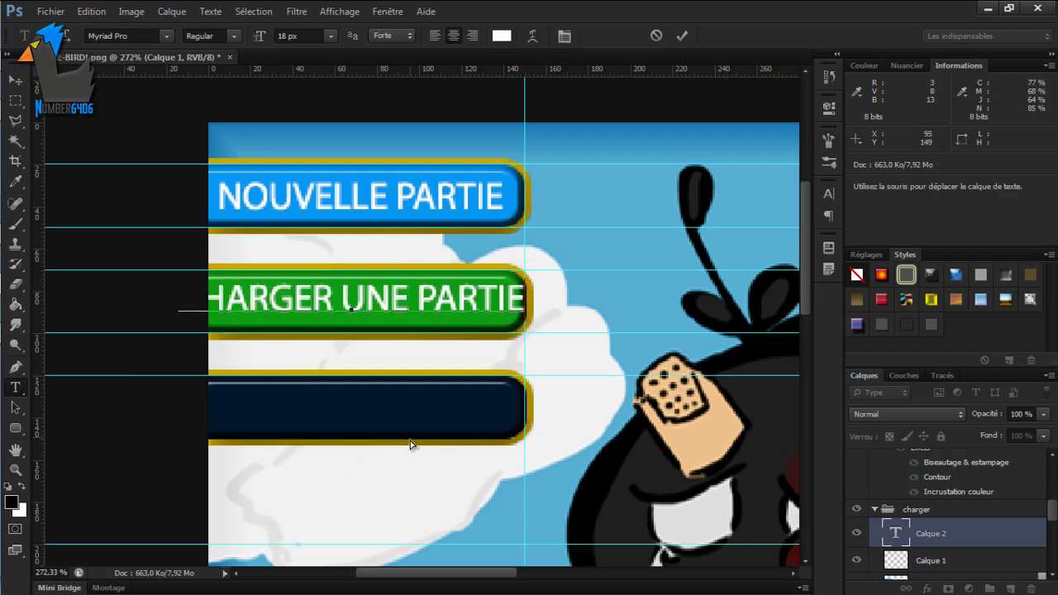
left_click_drag(416, 447, 436, 455)
Step: Shorten the green bar's text to "CHARGER PARTIE" and centre it on the bar
key("Left")
key("Left")
key("Left")
key("Left")
key("Left")
key("Left")
key("Left")
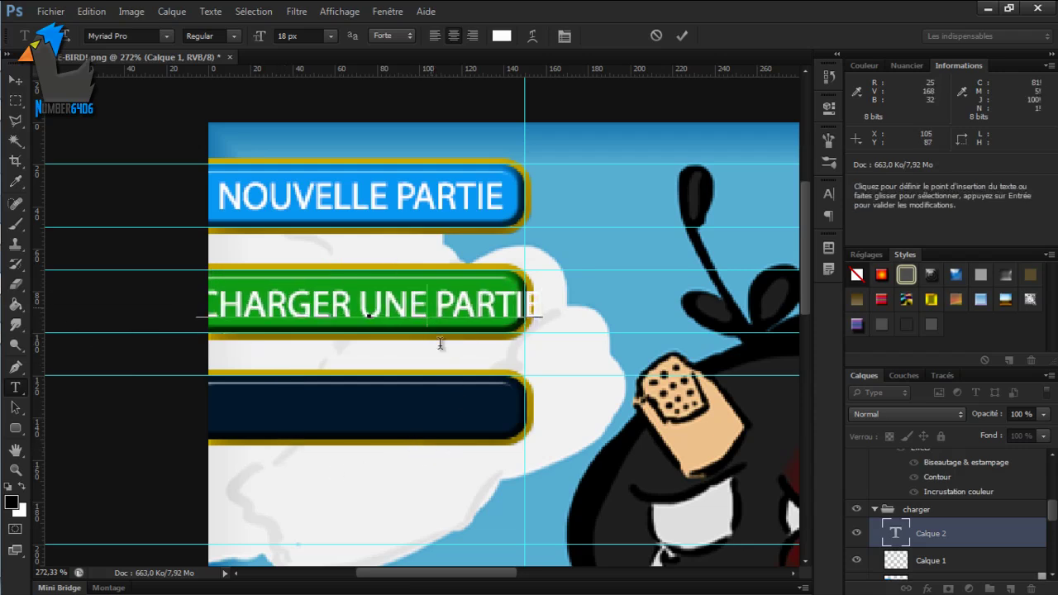
key("BackSpace")
key("BackSpace")
key("BackSpace")
key("BackSpace")
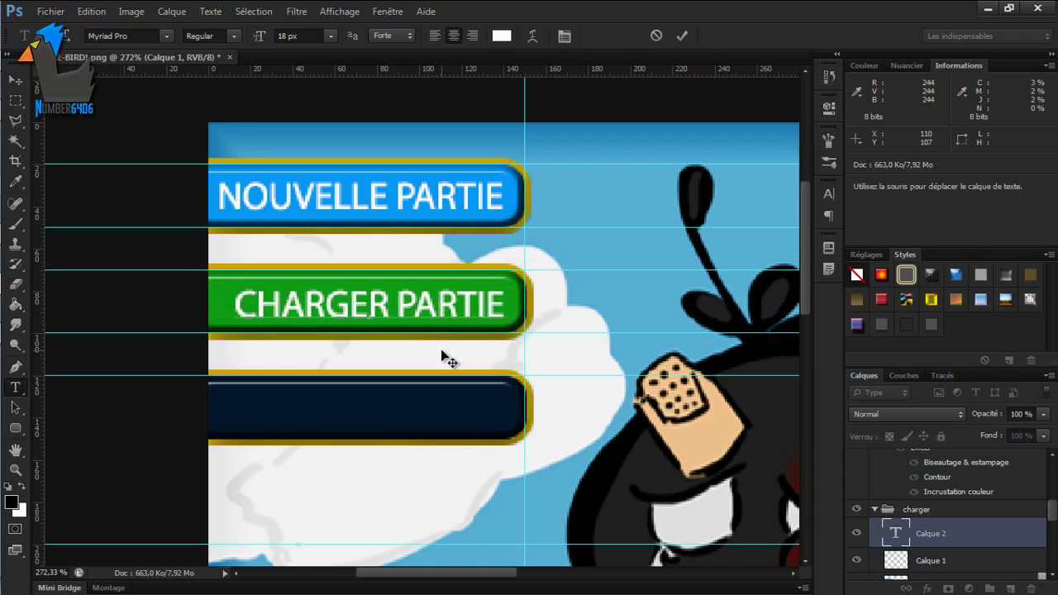
left_click_drag(400, 428, 395, 428)
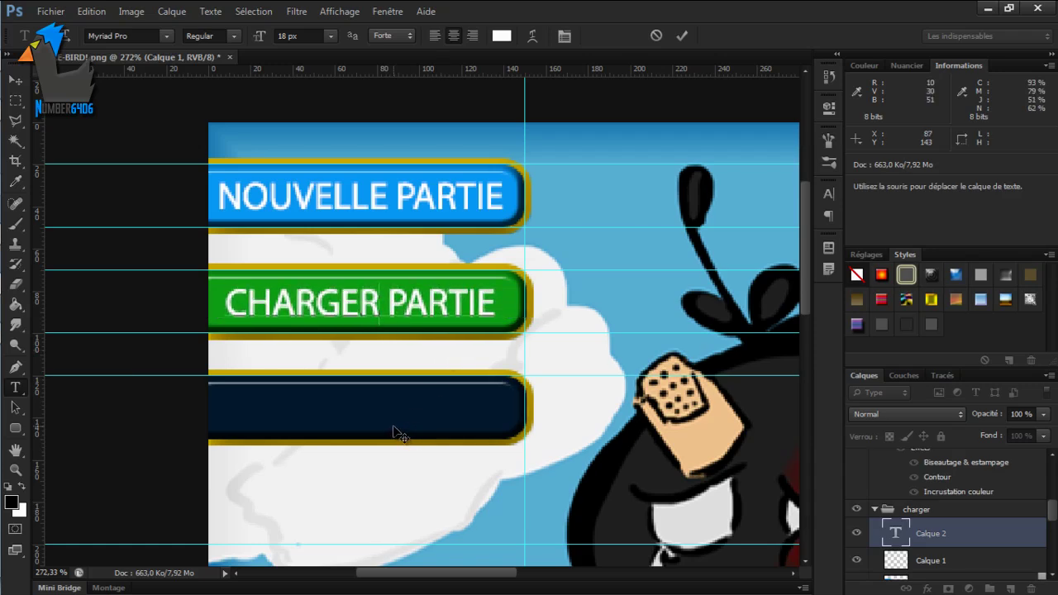
Step: Commit the green bar's text, hide the "charger" group and show the "charger non dispo" group
left_click(936, 513)
scroll(910, 538, "up", 2)
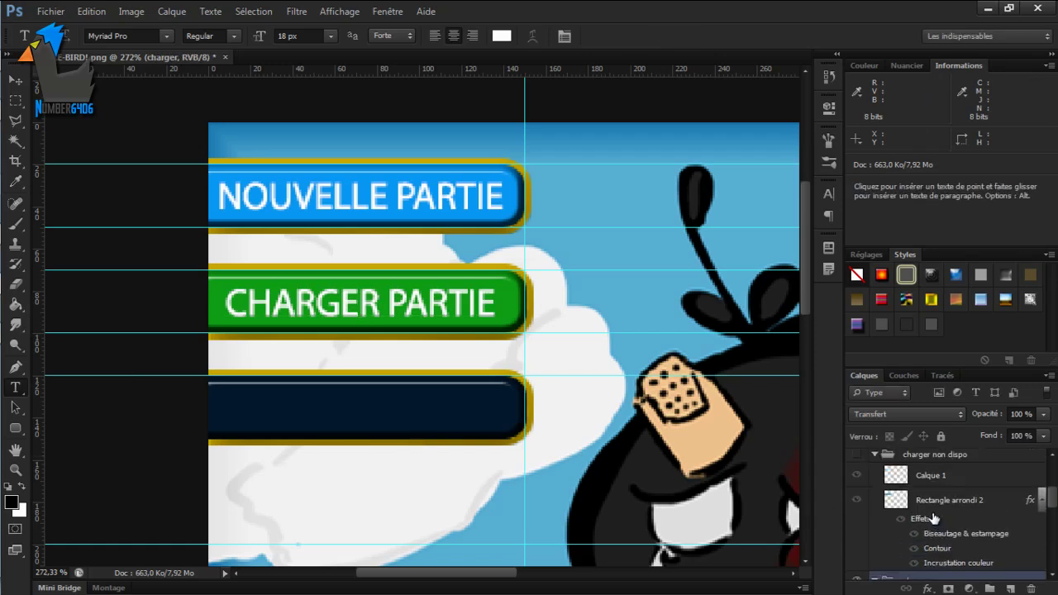
scroll(864, 544, "down", 2)
left_click(856, 541)
scroll(877, 529, "up", 2)
scroll(884, 522, "down", 2)
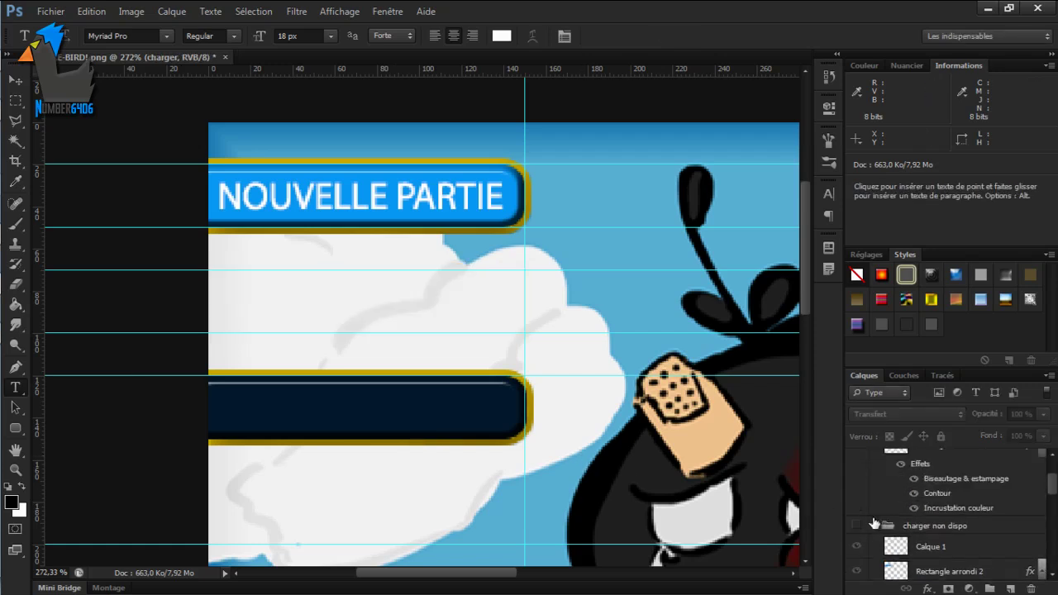
left_click(856, 526)
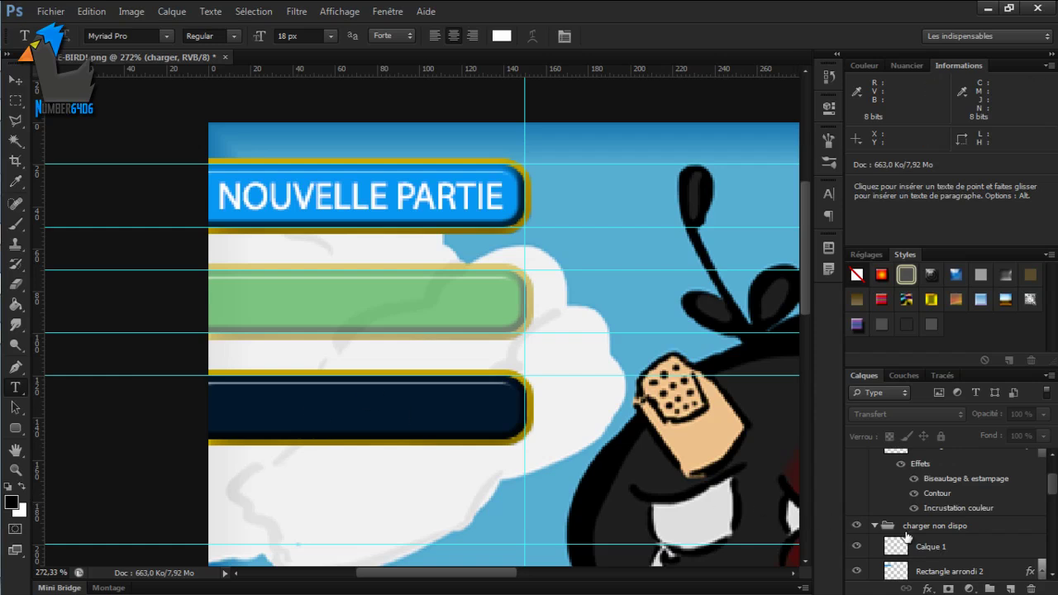
Step: Add the text "CHARGEMENT NON DISPO." above Calque 1 in "charger non dispo" and move it onto the faded green bar
left_click(906, 544)
left_click(217, 300)
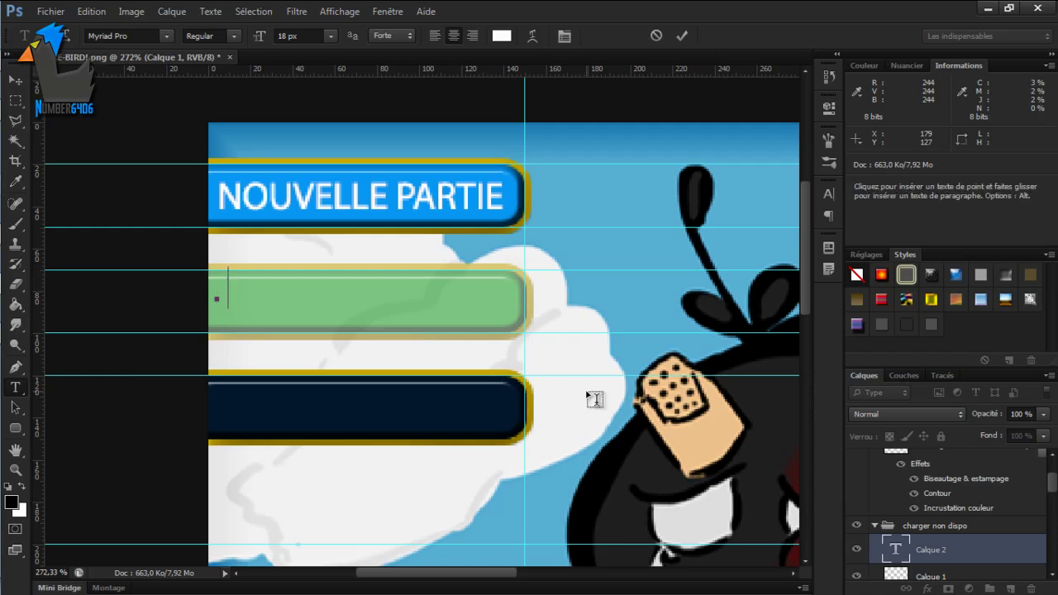
type("CHARGEMEN")
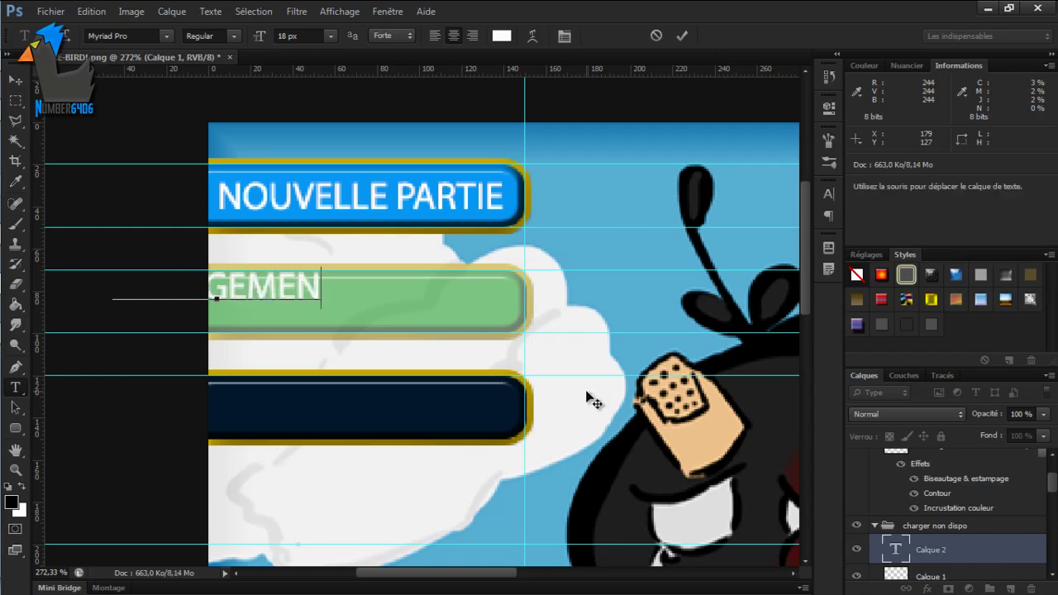
type("T NON DISPO.")
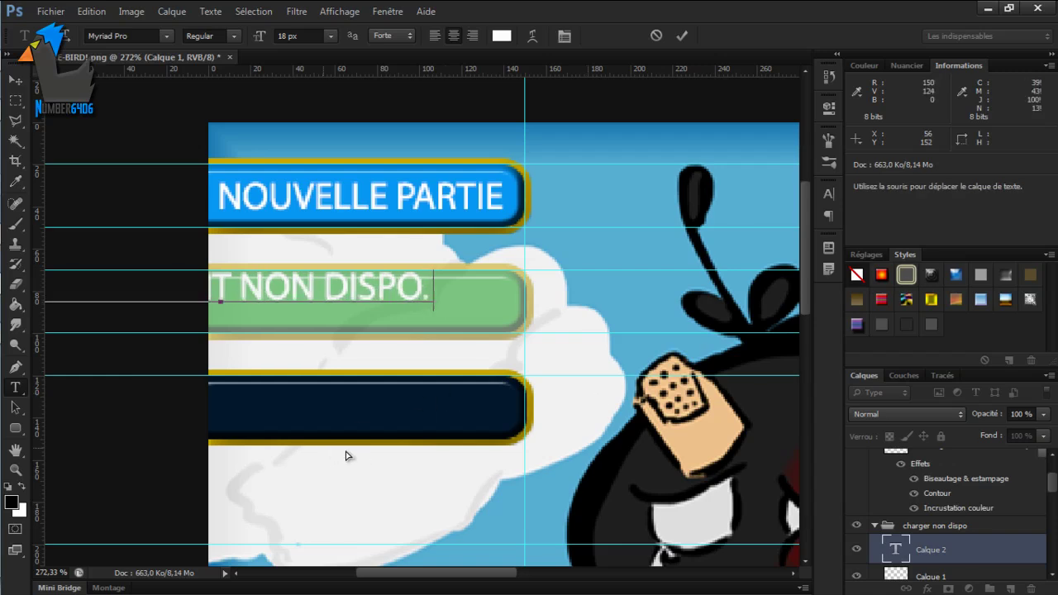
left_click_drag(347, 456, 515, 470)
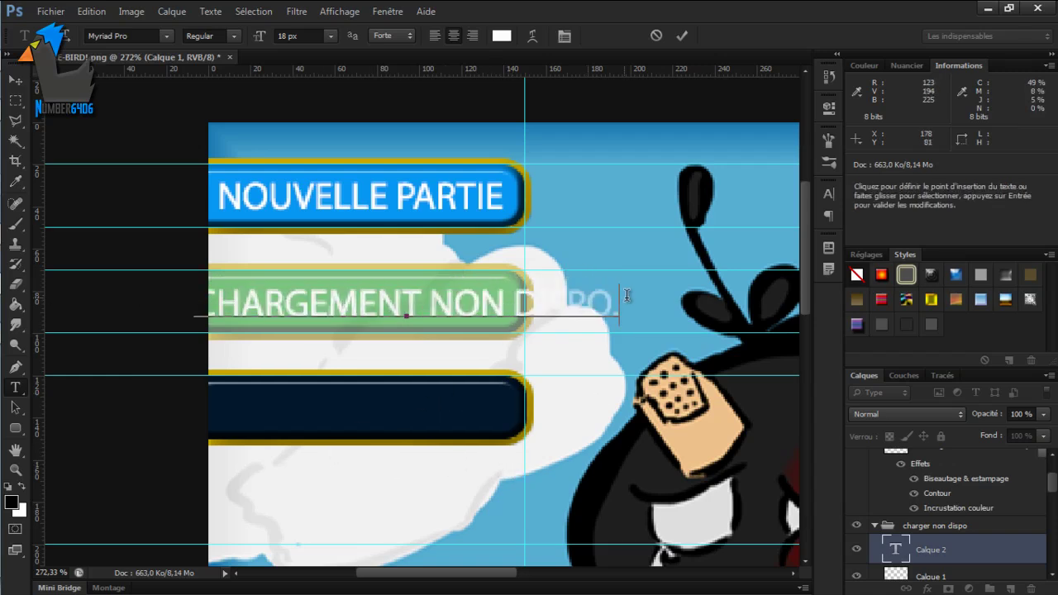
Step: Delete "NON DISPO." from the faded bar's text and centre the remaining word on the bar
left_click_drag(625, 301, 435, 304)
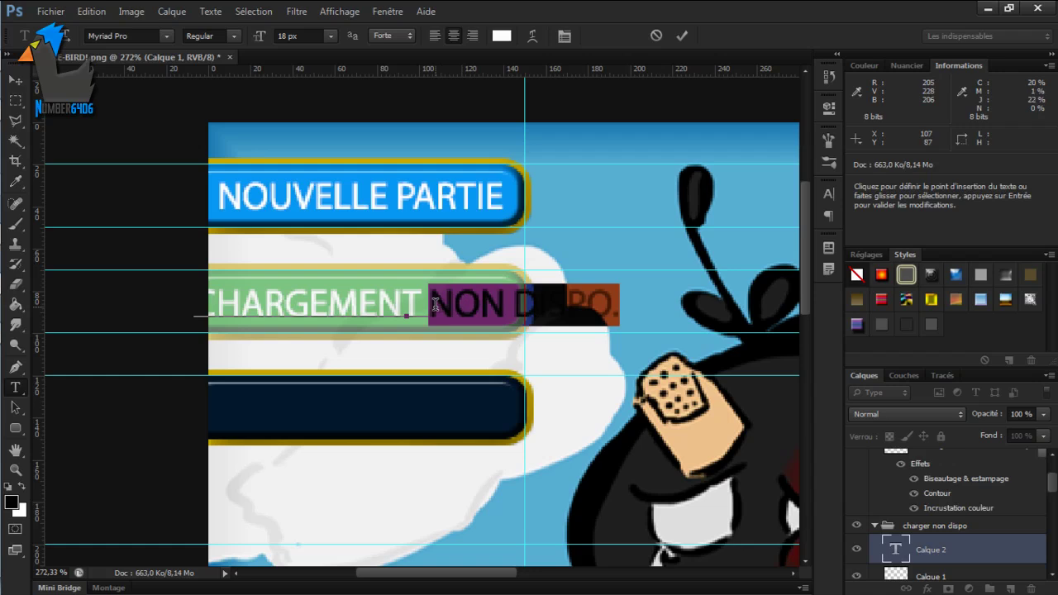
key("BackSpace")
key("BackSpace")
left_click_drag(425, 383, 373, 381)
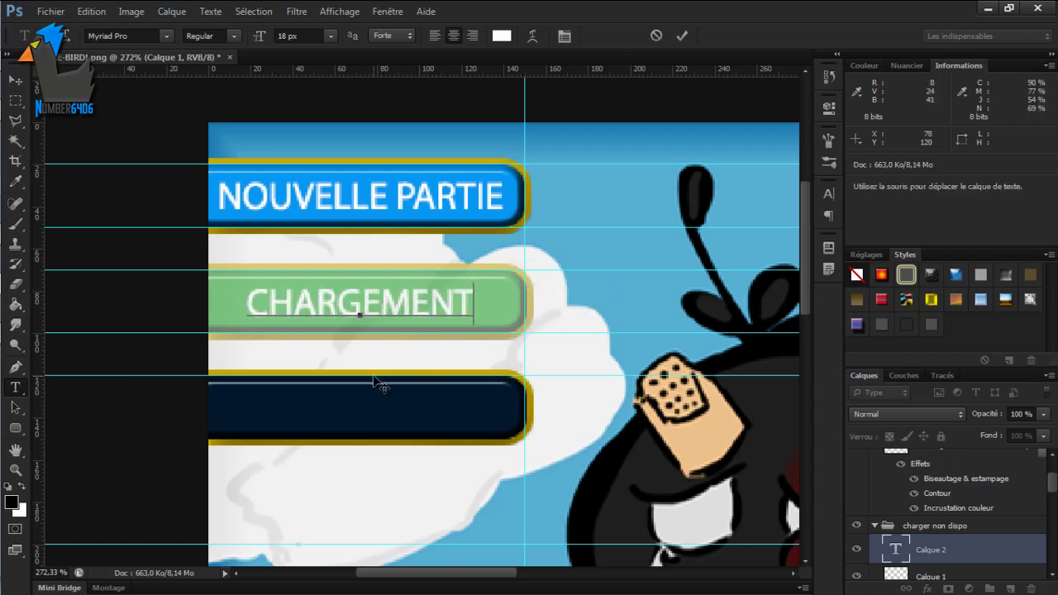
Step: Change the faded green bar's text to "CHARGER PARTIE" and commit it
key("BackSpace")
key("BackSpace")
key("BackSpace")
key("BackSpace")
key("BackSpace")
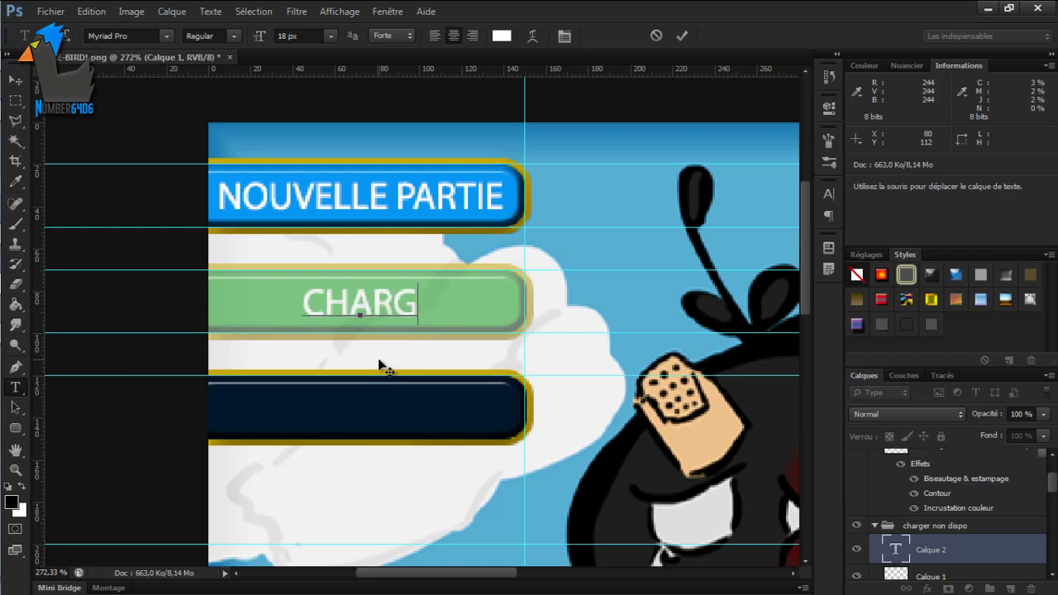
type("ER PARTIE")
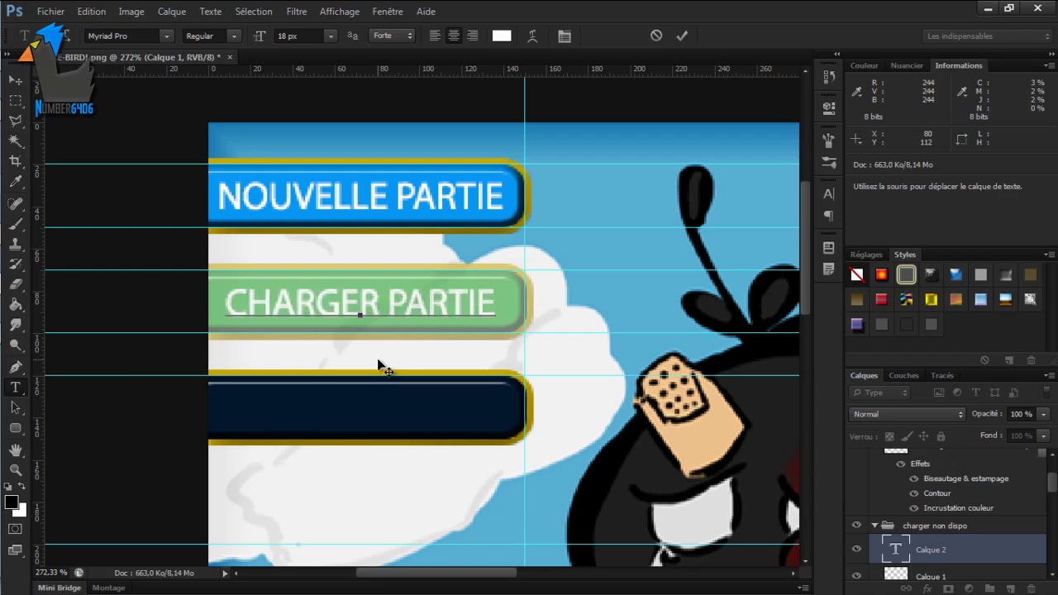
scroll(477, 333, "down", 2)
scroll(488, 368, "down", 1)
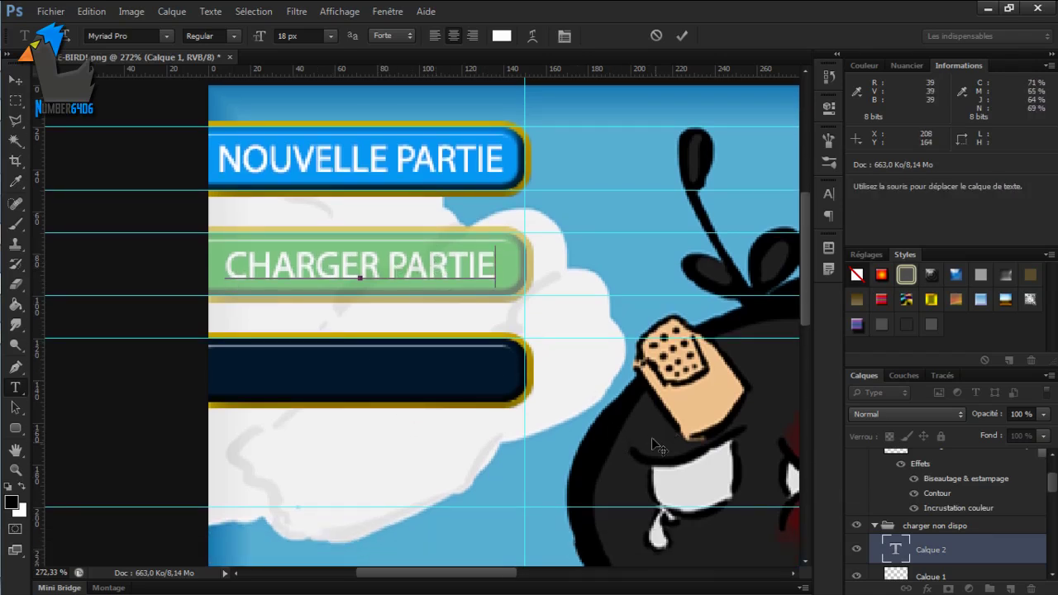
key("ctrl+Return")
Step: Add the text "QUITTER LE JEU" above the rounded rectangle layer in the "quitter" group
scroll(951, 496, "up", 2)
left_click(950, 461)
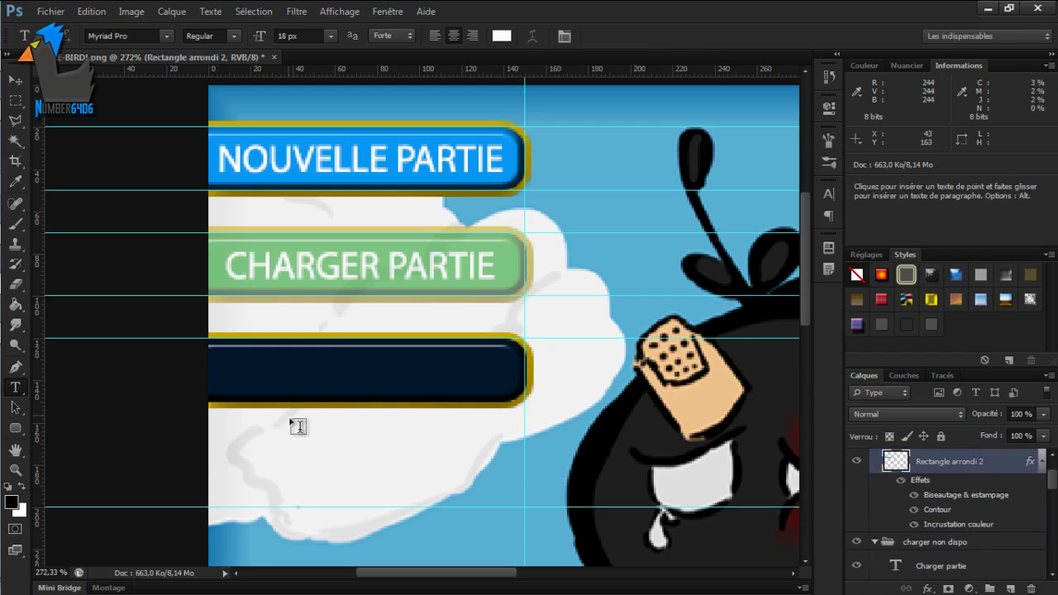
left_click(251, 357)
type("QUITTER")
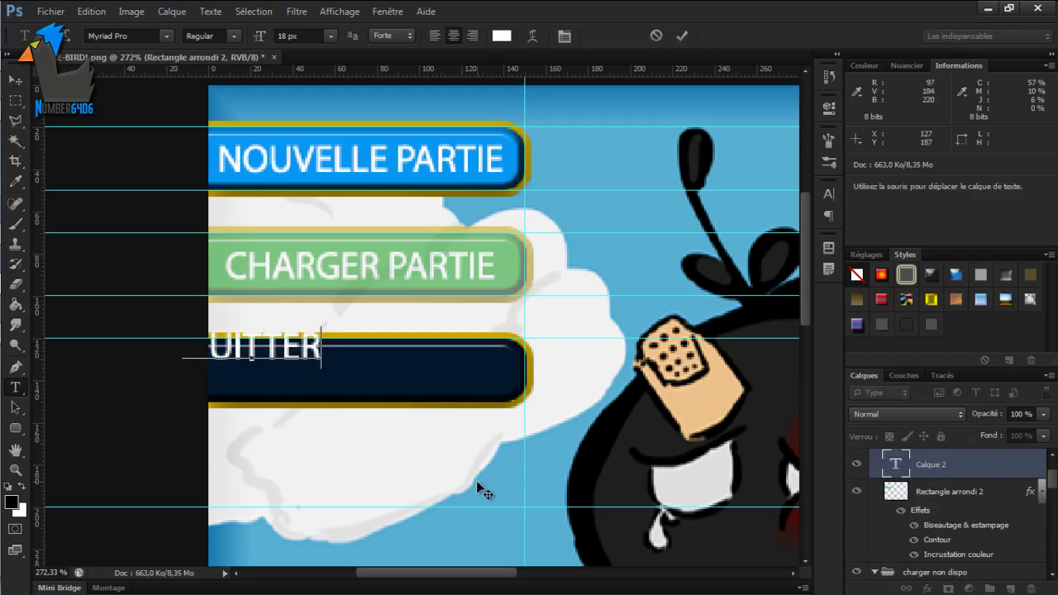
type(" LE JHE")
key("BackSpace")
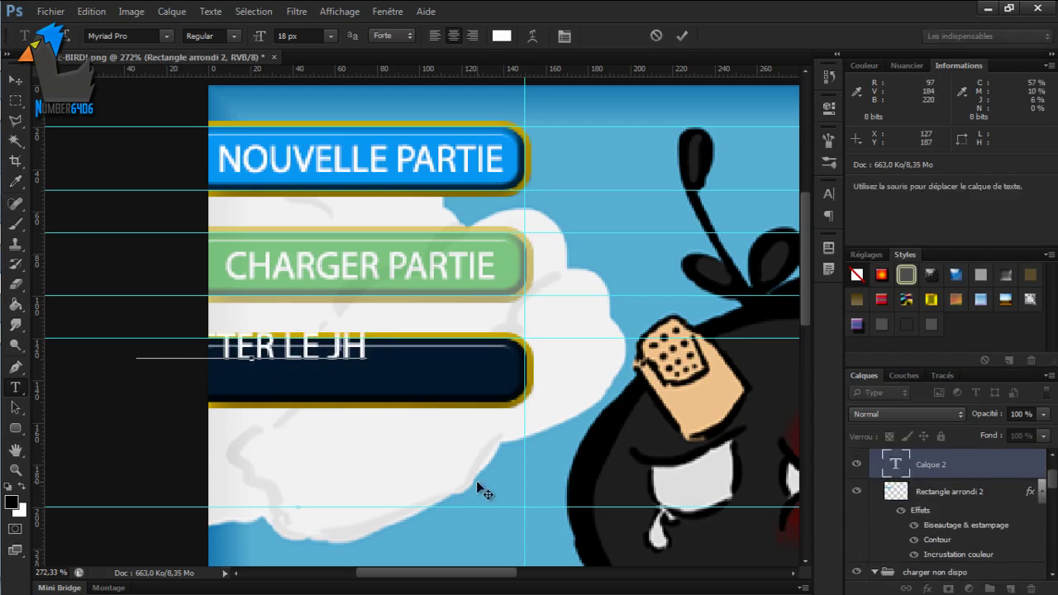
key("BackSpace")
type("EU")
key("Return")
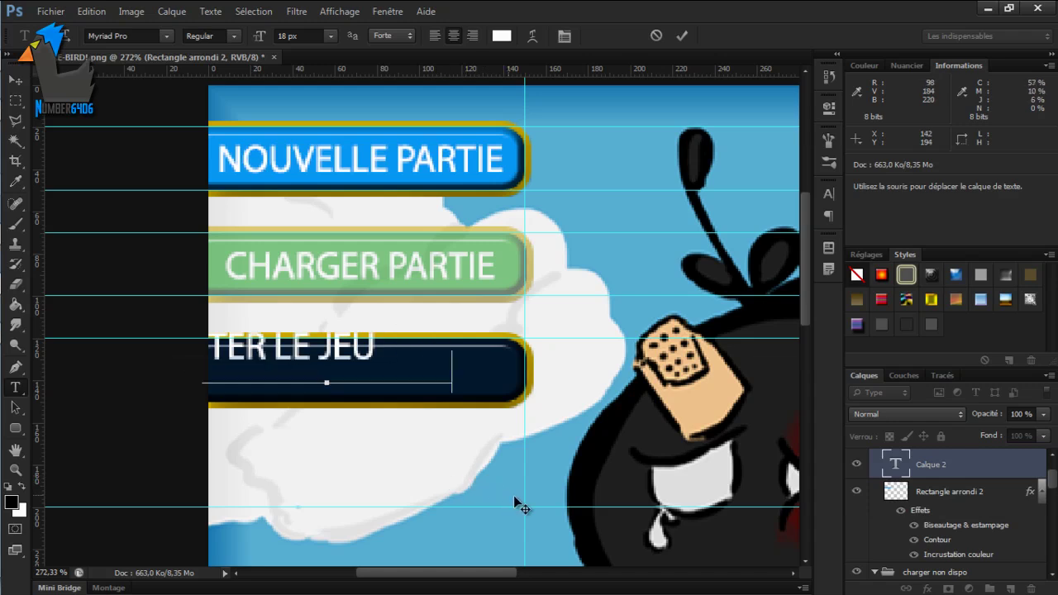
key("BackSpace")
Step: Centre the QUITTER LE JEU text on the dark bar, commit it and fit the whole image in view
left_click_drag(521, 496, 542, 499)
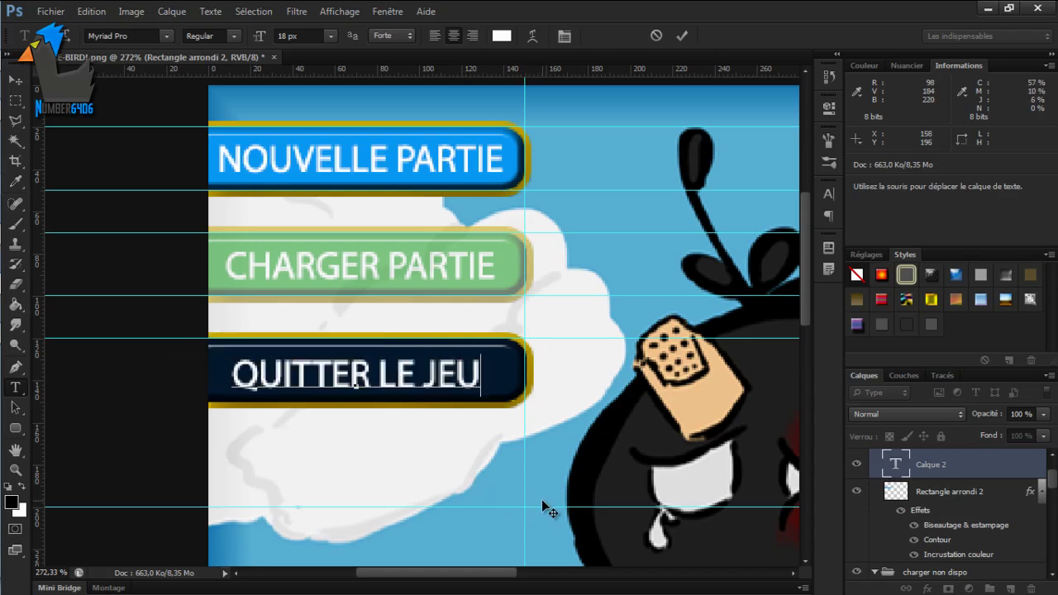
key("ctrl+Return")
key("ctrl+0")
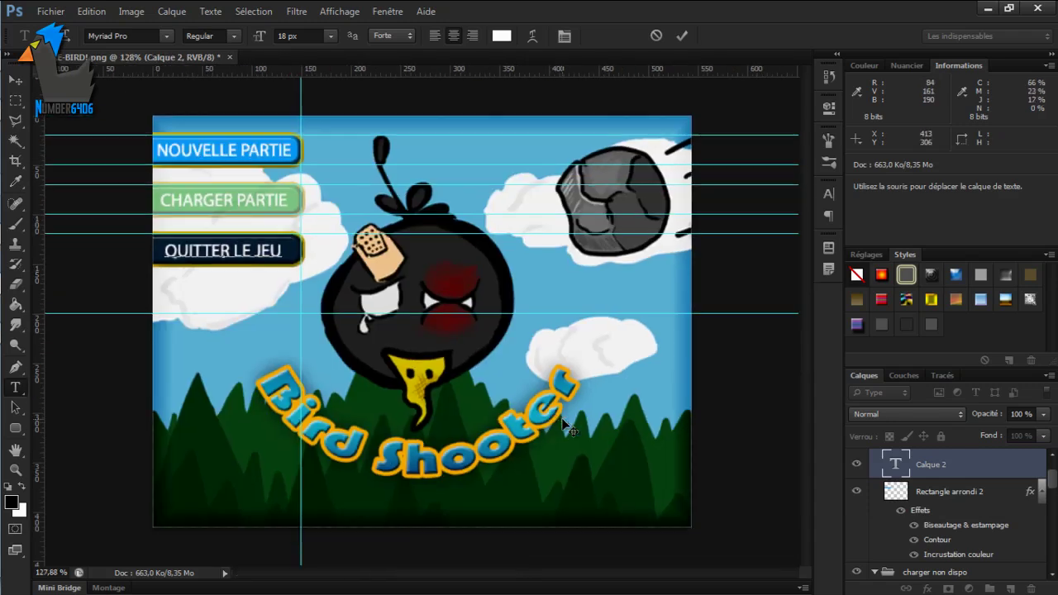
left_click(872, 473)
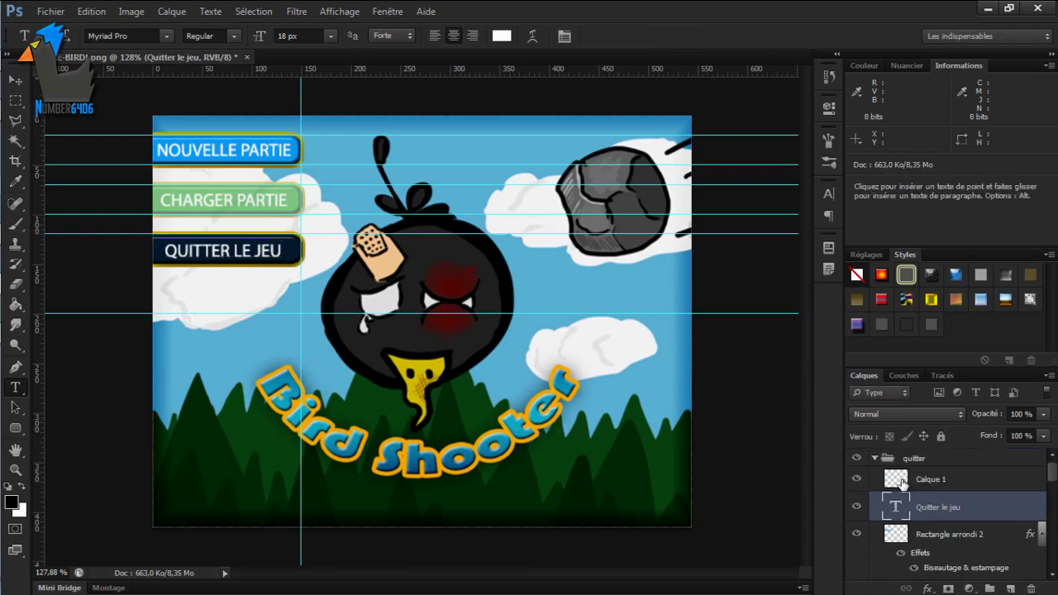
Step: Collapse the "quitter", "charger non dispo", "charger" and "nouveau" groups in the layer list
left_click(874, 460)
scroll(875, 463, "down", 1)
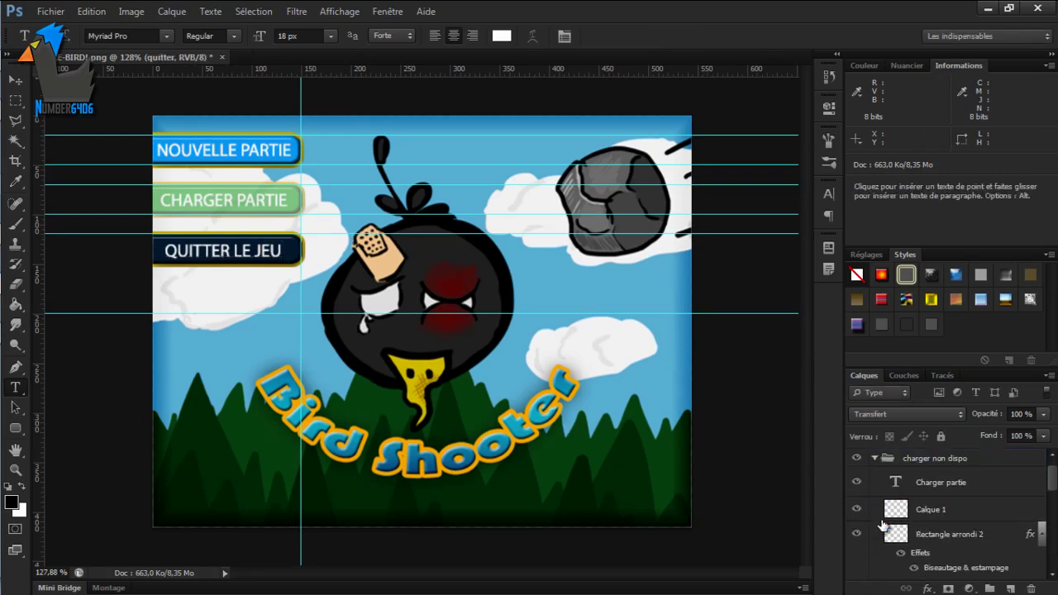
left_click(875, 460)
left_click(875, 476)
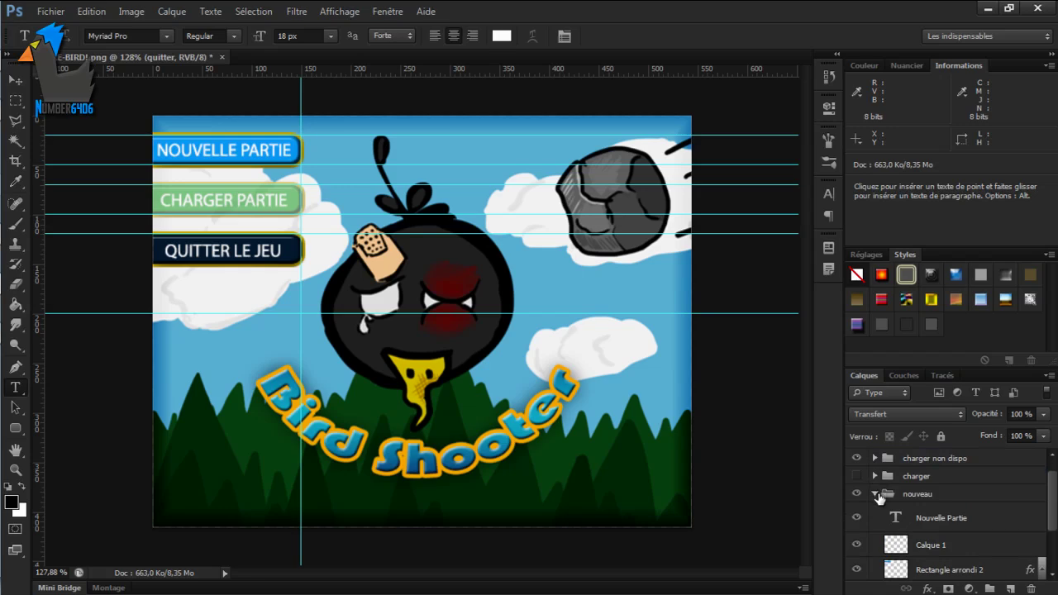
left_click(875, 494)
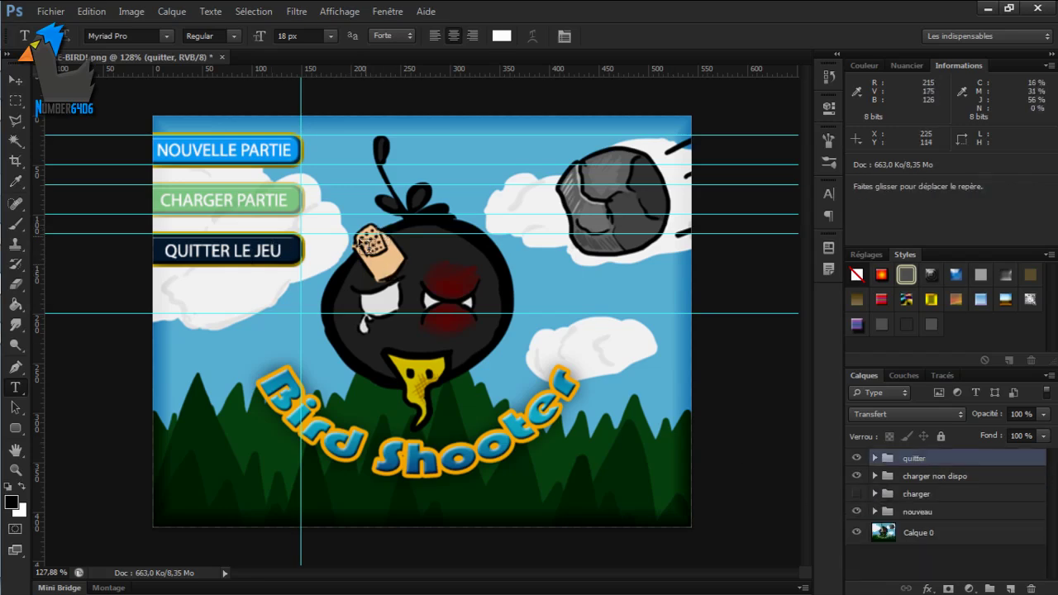
Step: Examine the three menu bars up close and against the whole title screen
scroll(289, 240, "down", 2)
scroll(400, 289, "down", 1)
scroll(397, 286, "up", 4)
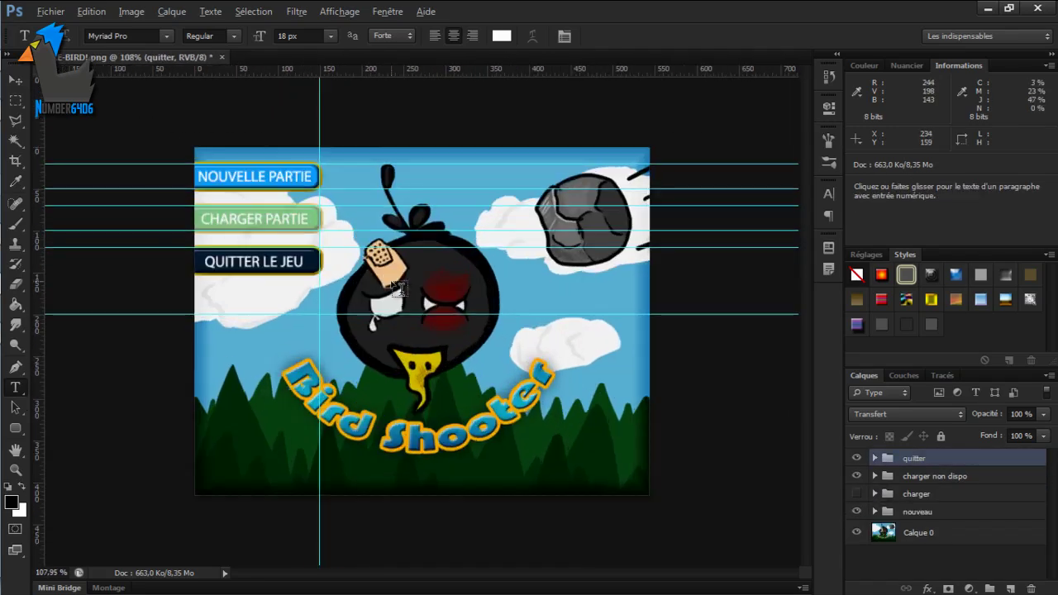
scroll(399, 287, "down", 1)
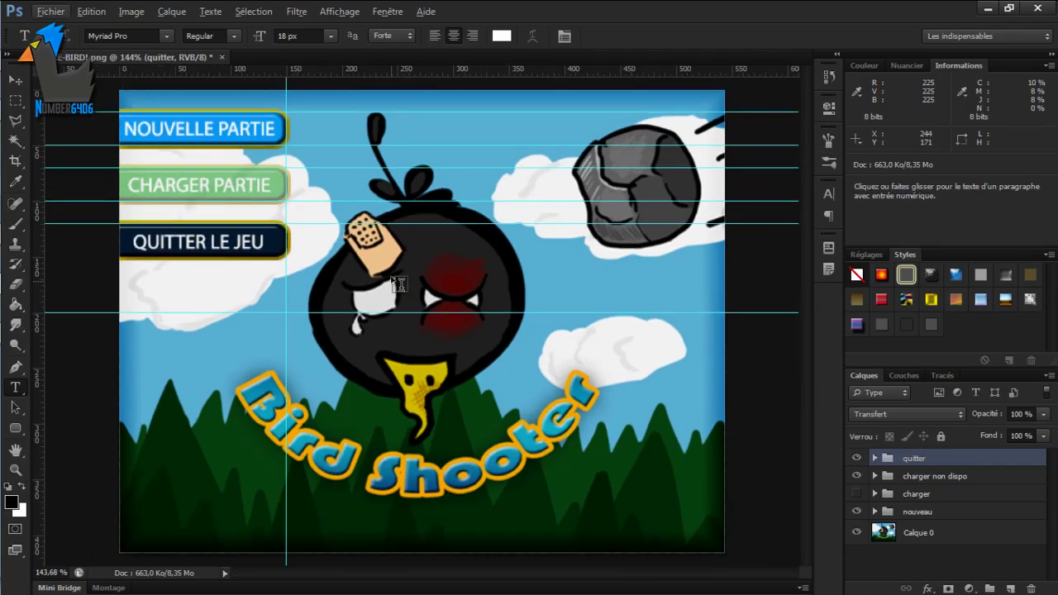
scroll(293, 246, "up", 9)
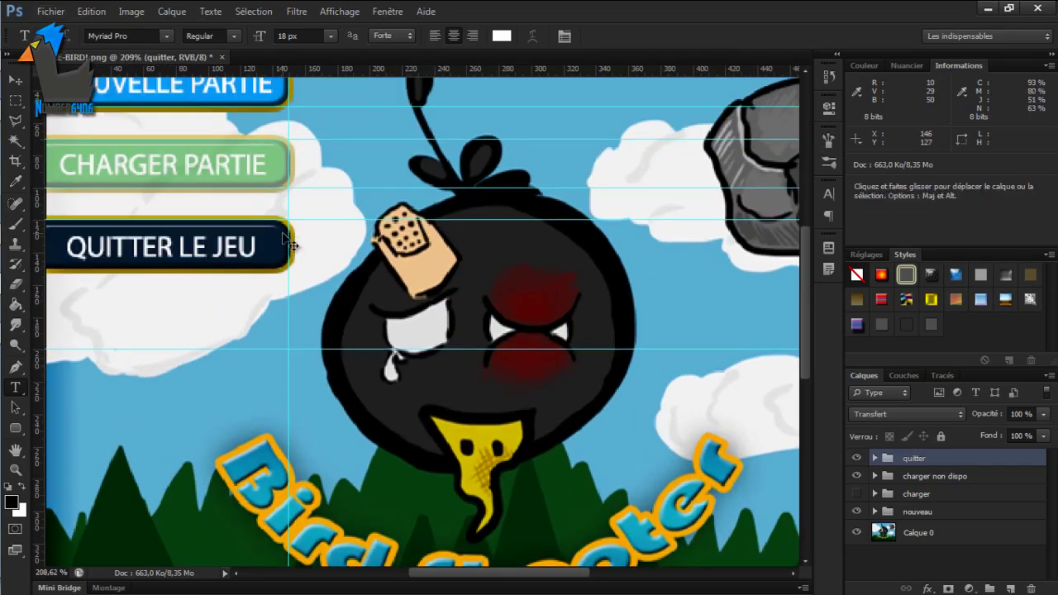
scroll(302, 253, "left", 2)
scroll(297, 245, "up", 4)
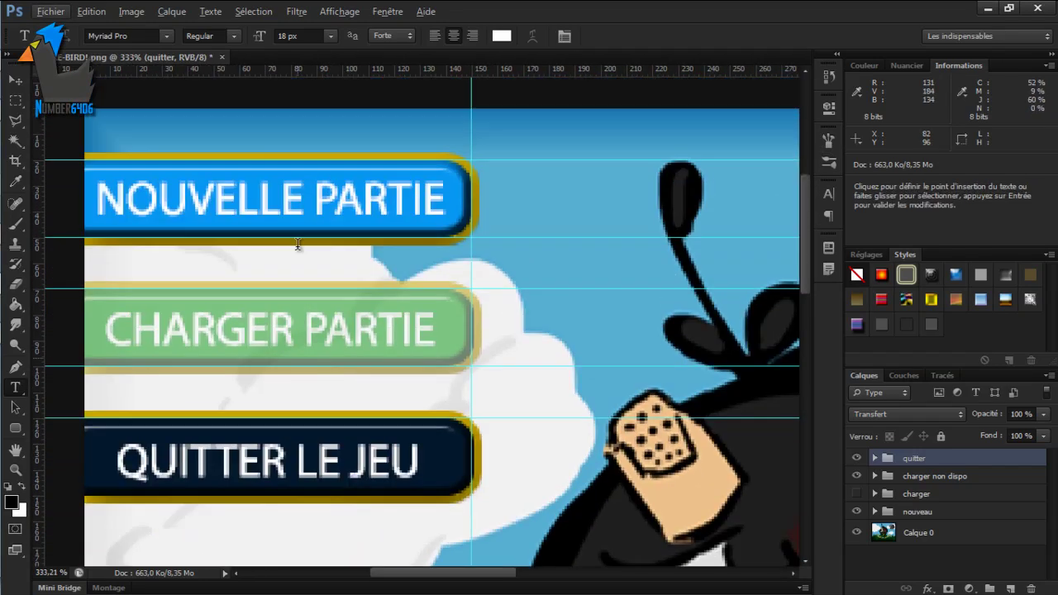
scroll(297, 245, "down", 14)
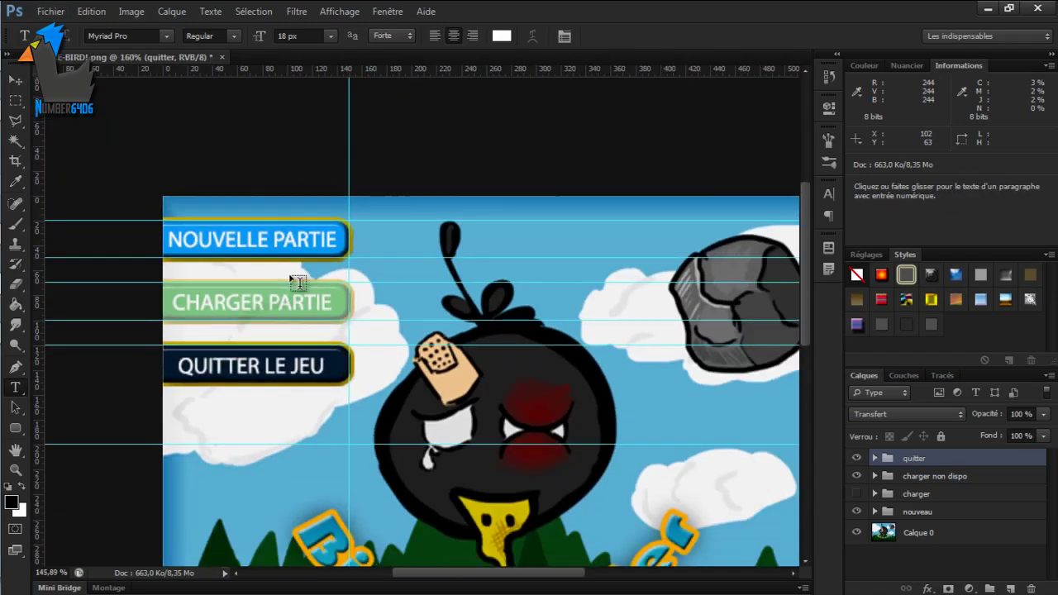
scroll(290, 274, "up", 5)
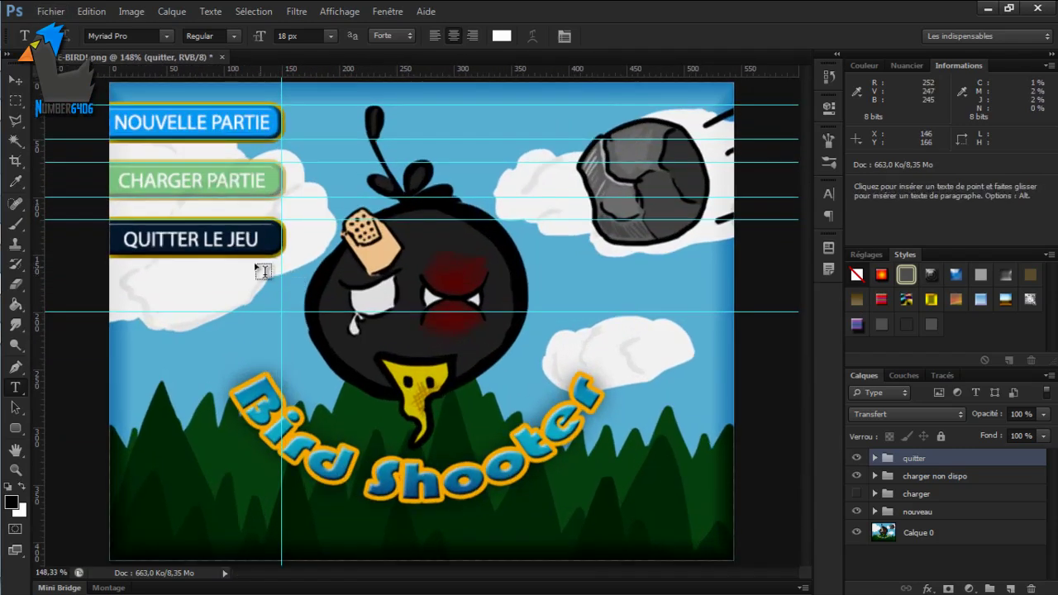
Step: Toggle the "charger" group's visibility to compare the load bar's normal and faded states, then select the "charger non dispo" group
left_click(857, 494)
left_click(855, 496)
left_click(856, 496)
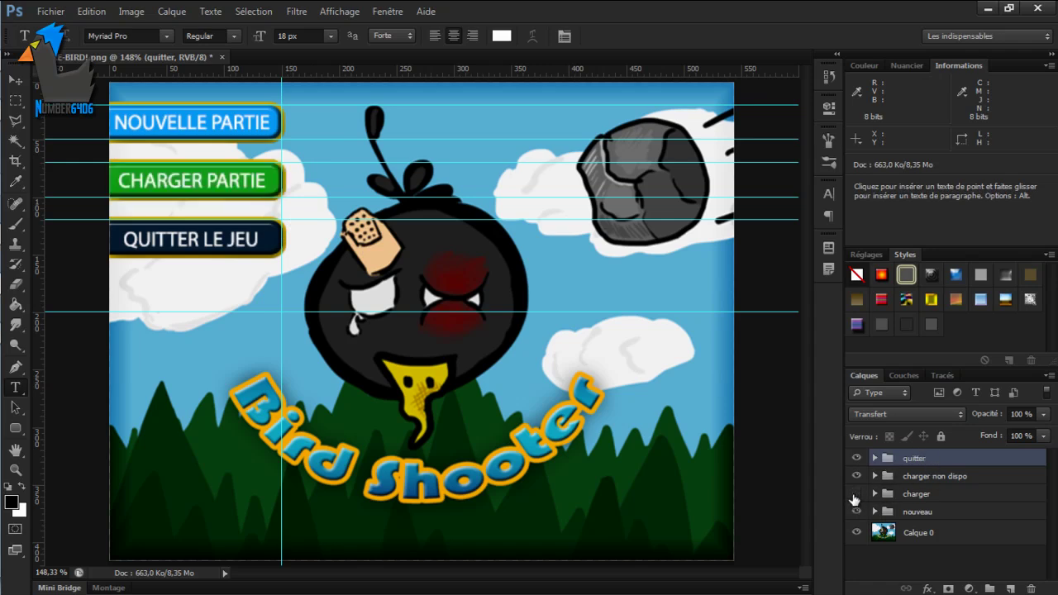
left_click(856, 495)
left_click(856, 495)
left_click(933, 477)
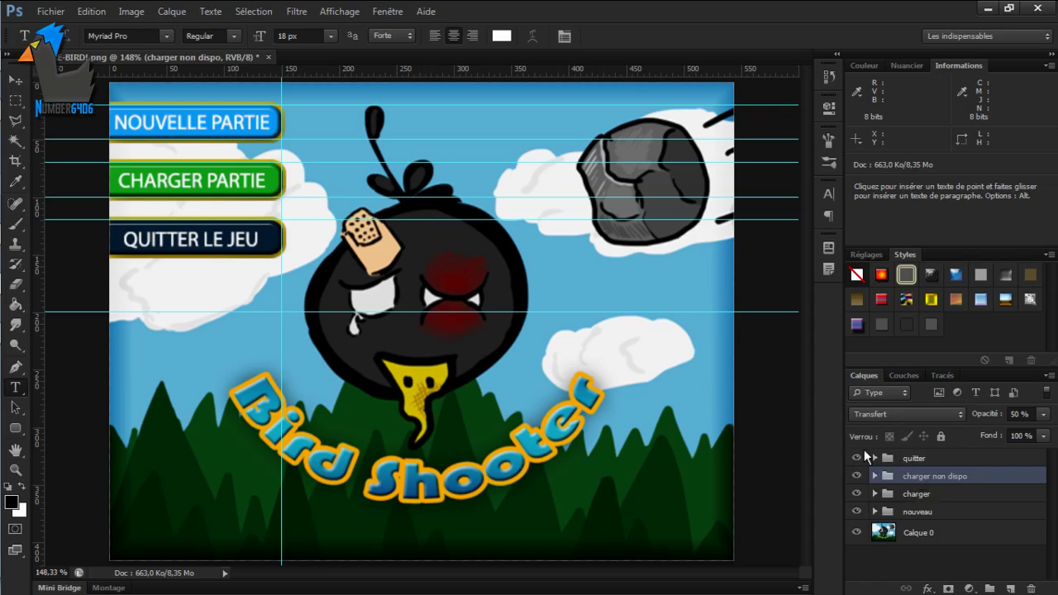
Step: Hide the Calque 0 background and every group except "quitter" to isolate the dark bar
left_click(875, 535)
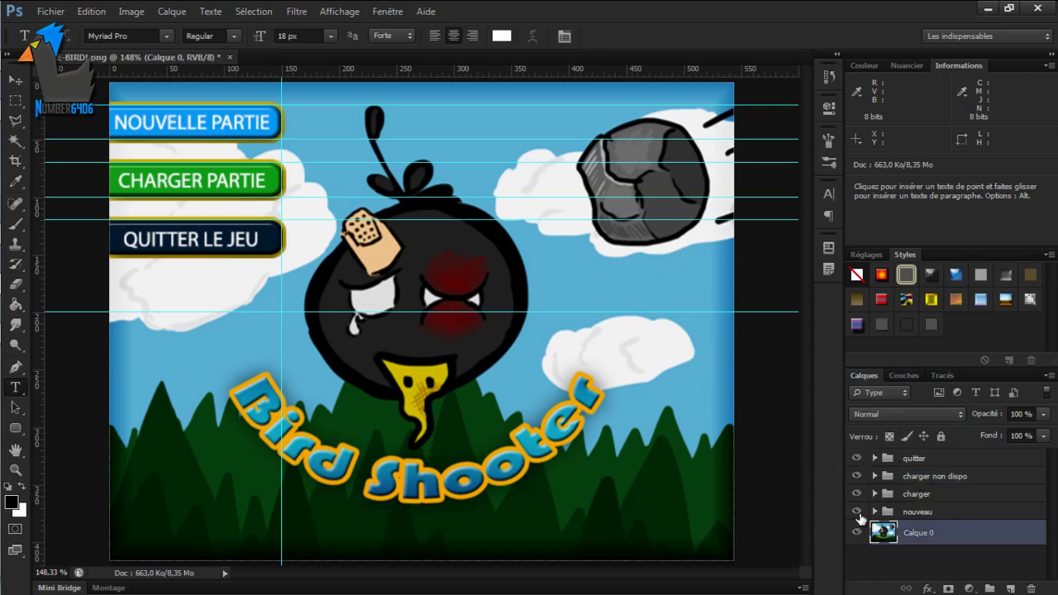
left_click_drag(857, 514, 857, 533)
left_click(857, 477)
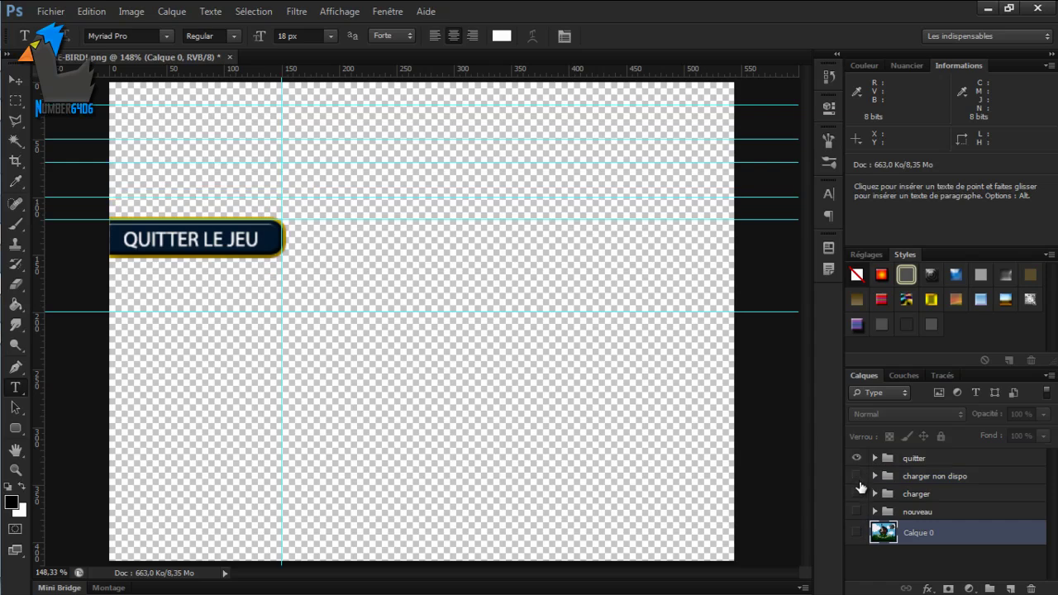
Step: Start saving the isolated quit bar as a new file in the project's Graphics > Pictures folder
key("ctrl")
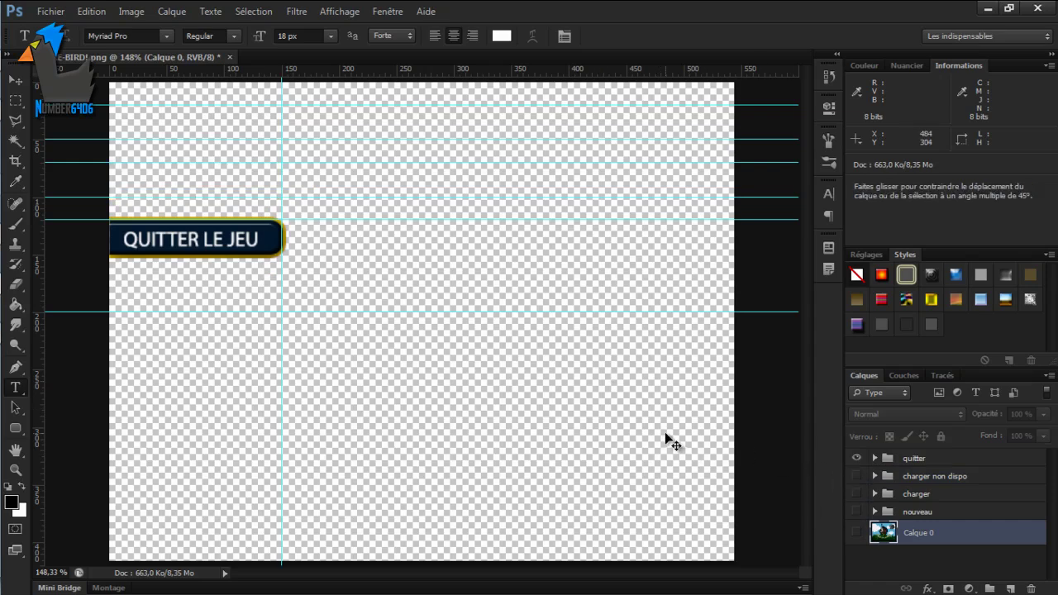
key("ctrl+shift+s")
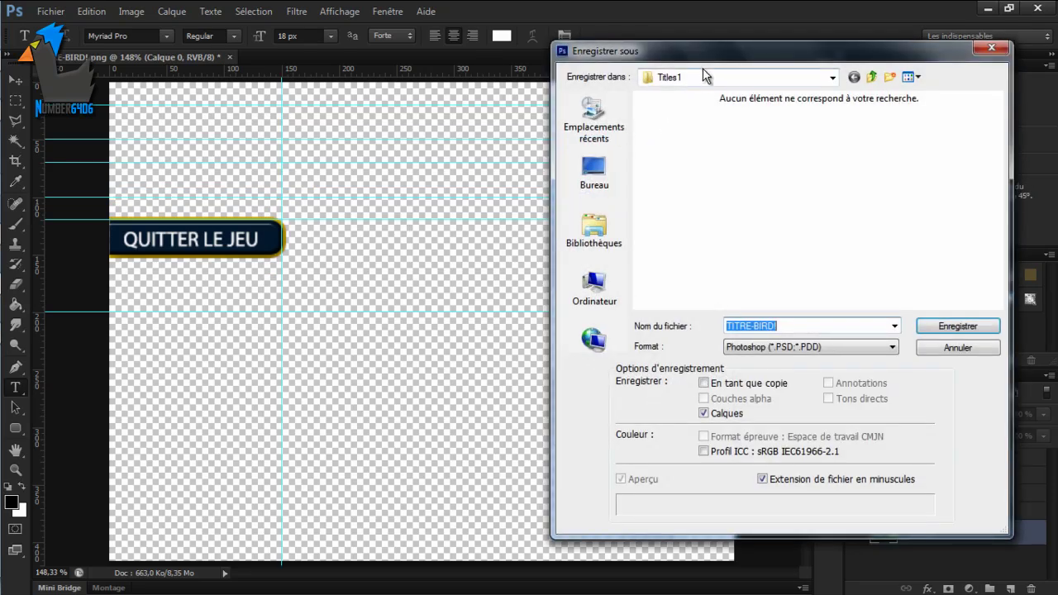
left_click_drag(616, 48, 398, 55)
left_click(502, 75)
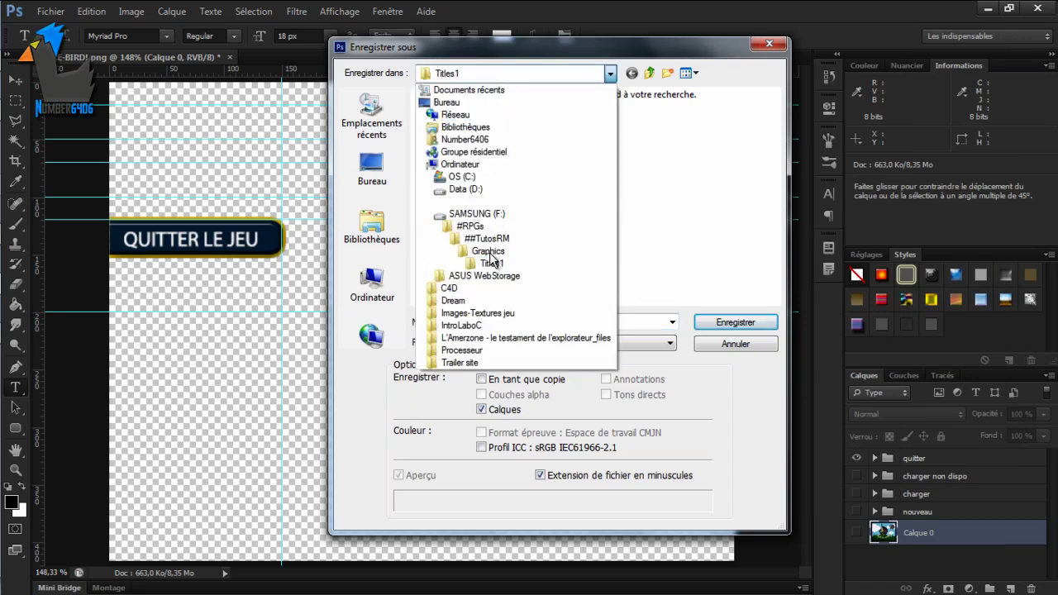
left_click(489, 252)
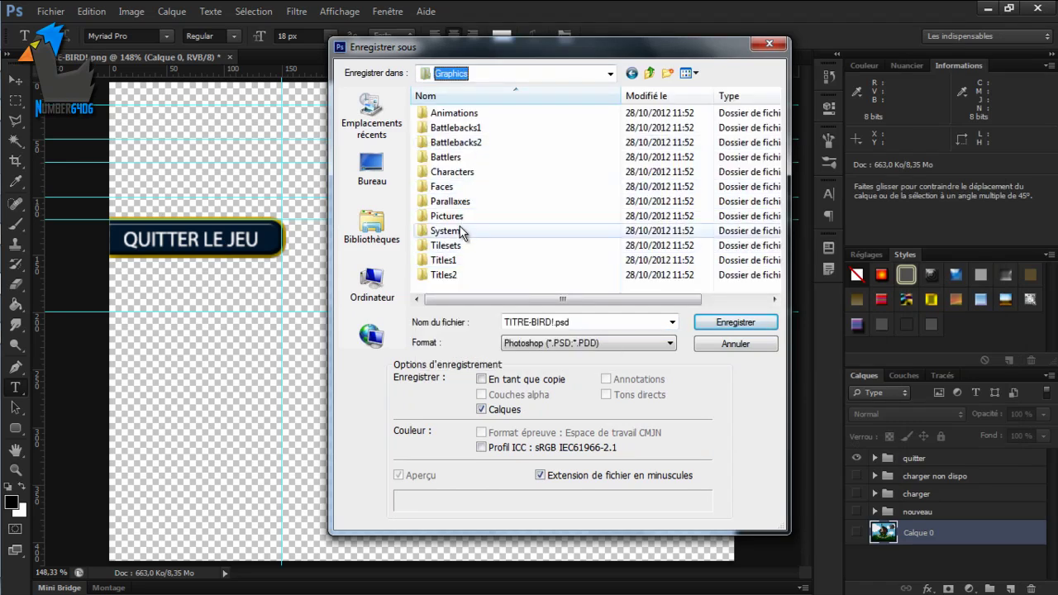
double_click(451, 218)
double_click(596, 322)
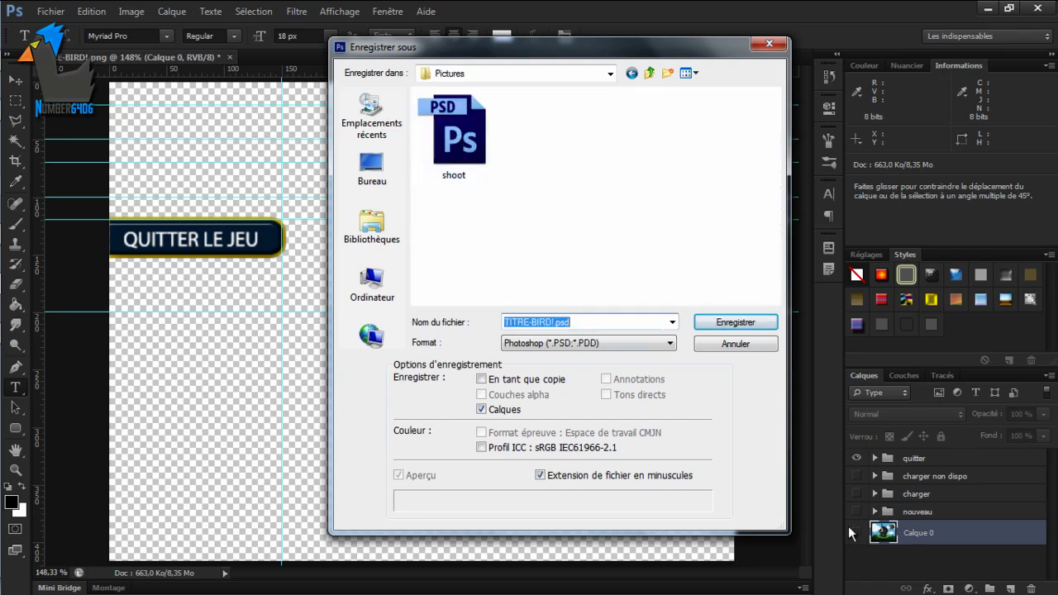
Step: Save the quit bar as a PNG copy named "Quitter" with the smallest/slow compression and no interlacing
left_click(451, 145)
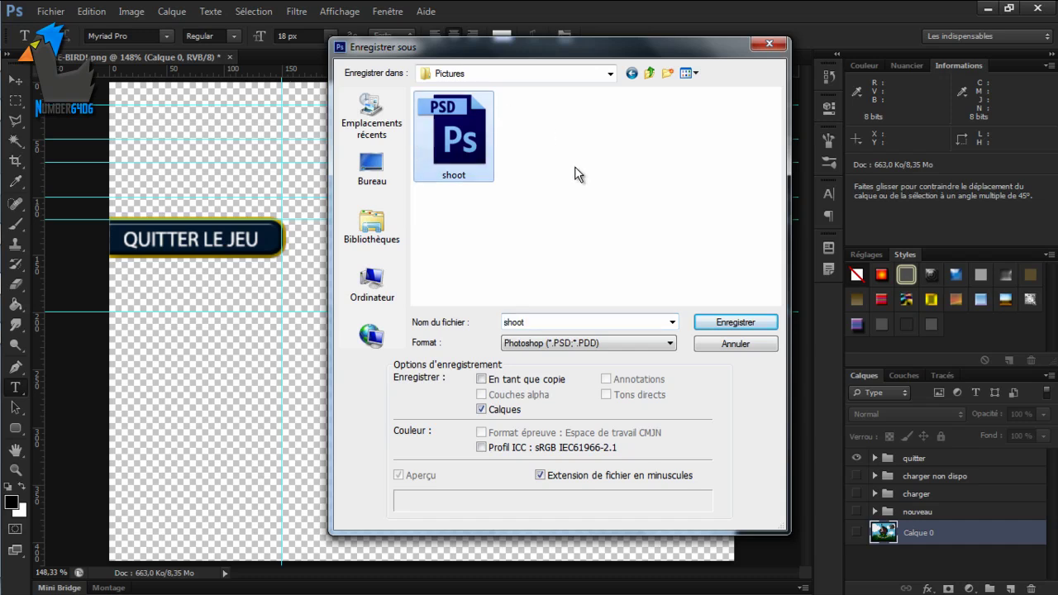
left_click(561, 342)
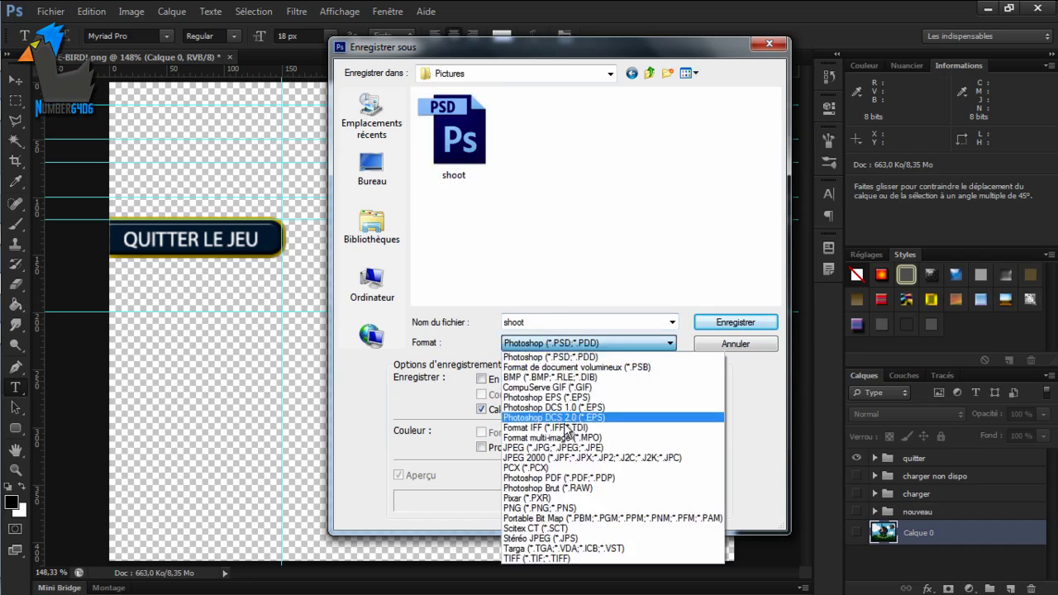
left_click(566, 511)
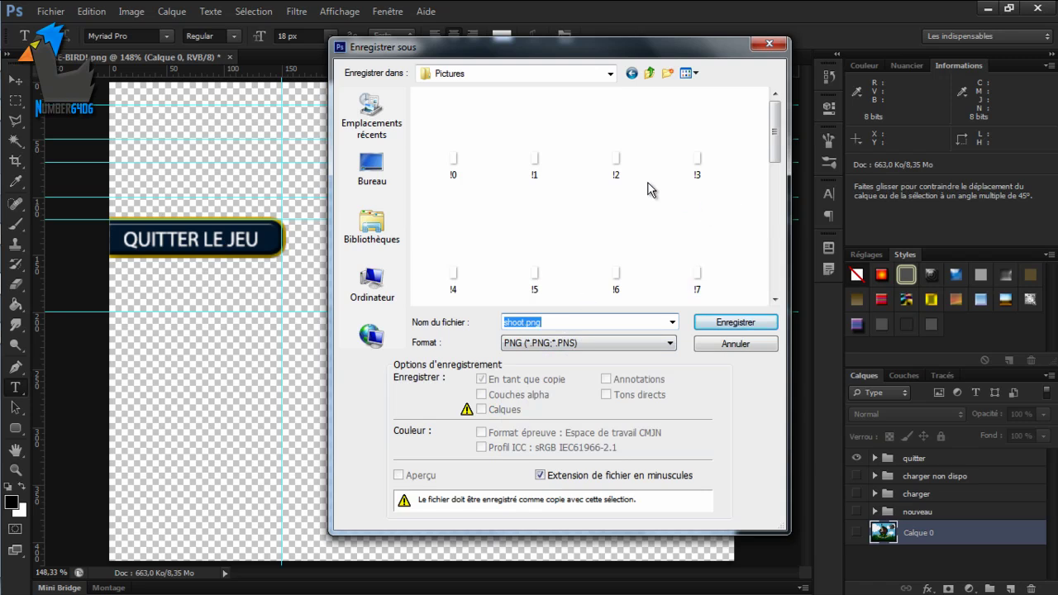
type("Quitter")
key("Return")
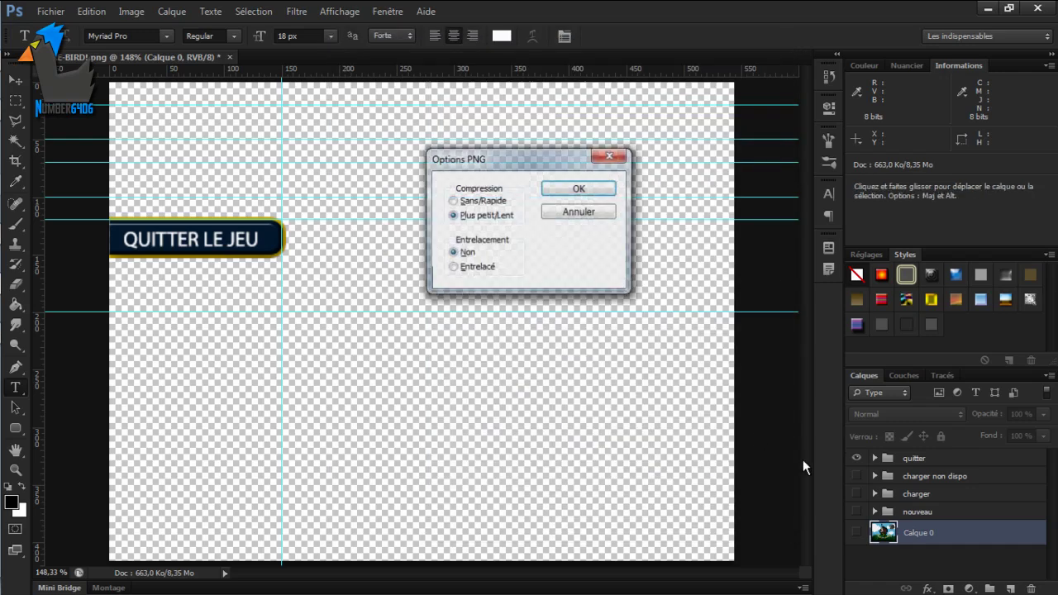
left_click(541, 190)
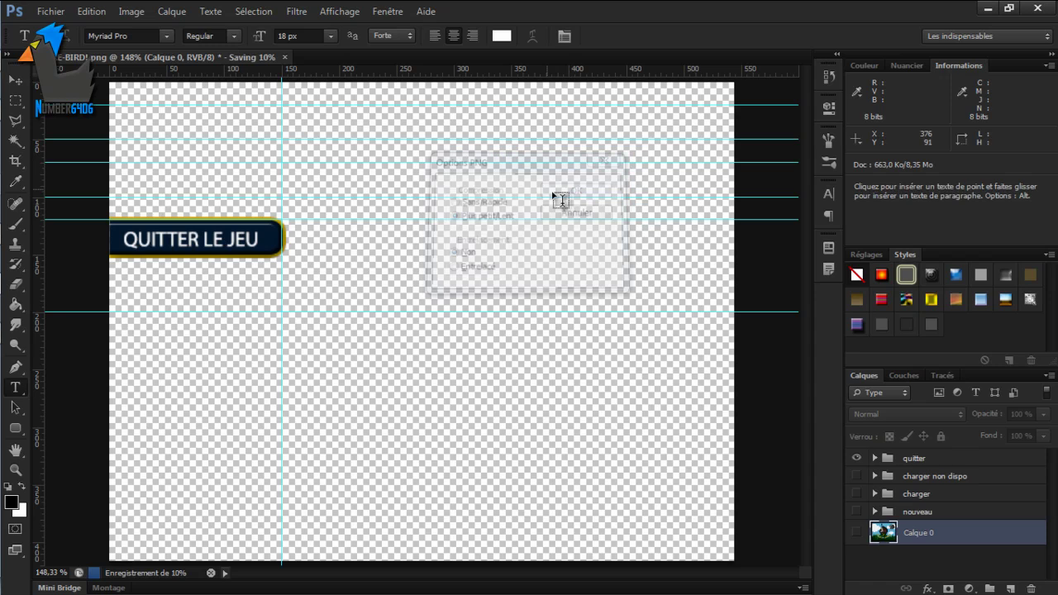
Step: Hide the "quitter" group and show only the "charger" group, leaving "charger non dispo" hidden
left_click(856, 476)
left_click(856, 458)
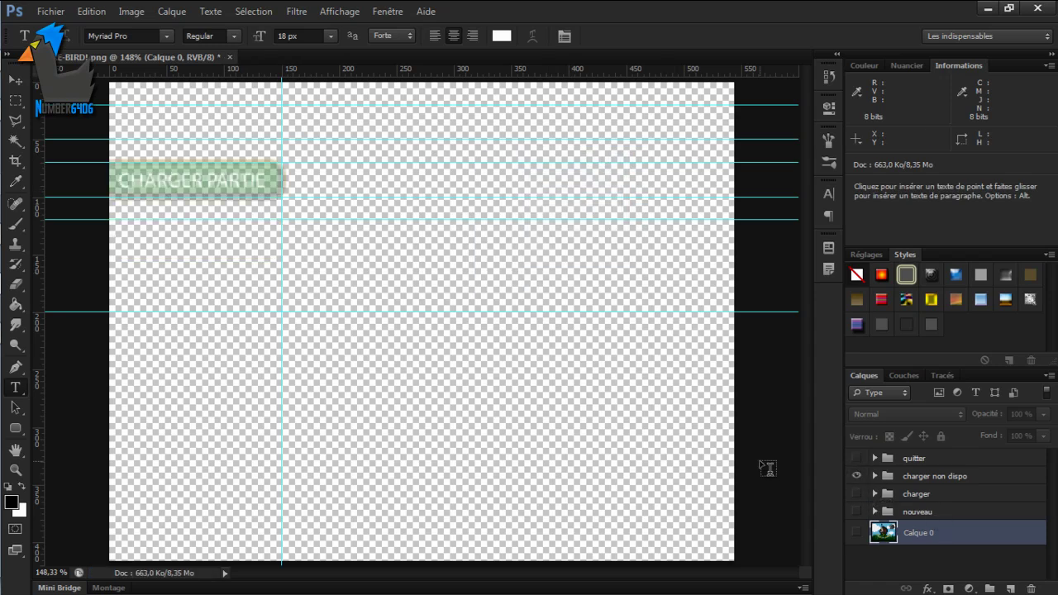
left_click(856, 476)
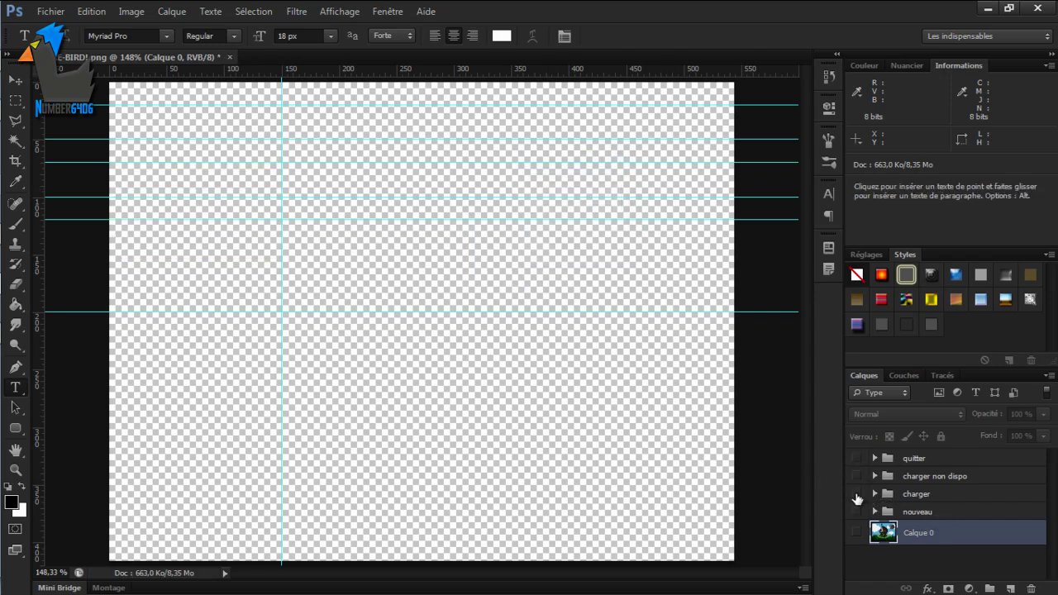
left_click(856, 494)
Step: Save the isolated green bar as a PNG copy named "Menu_charger" in the Titles1 folder, with smallest/slow compression and no interlacing
key("ctrl+shift+s")
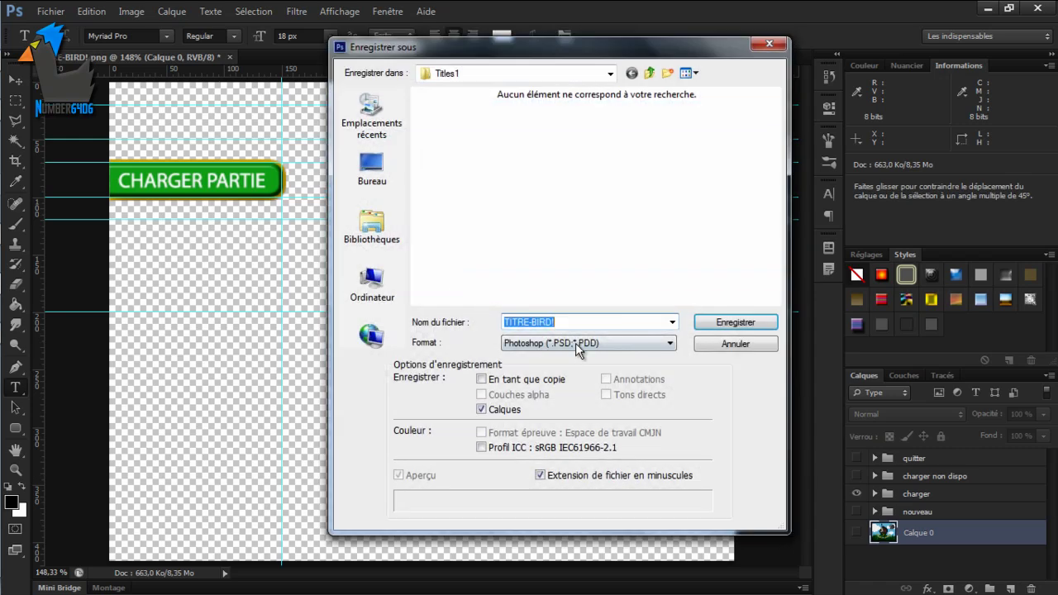
left_click(576, 344)
left_click(562, 504)
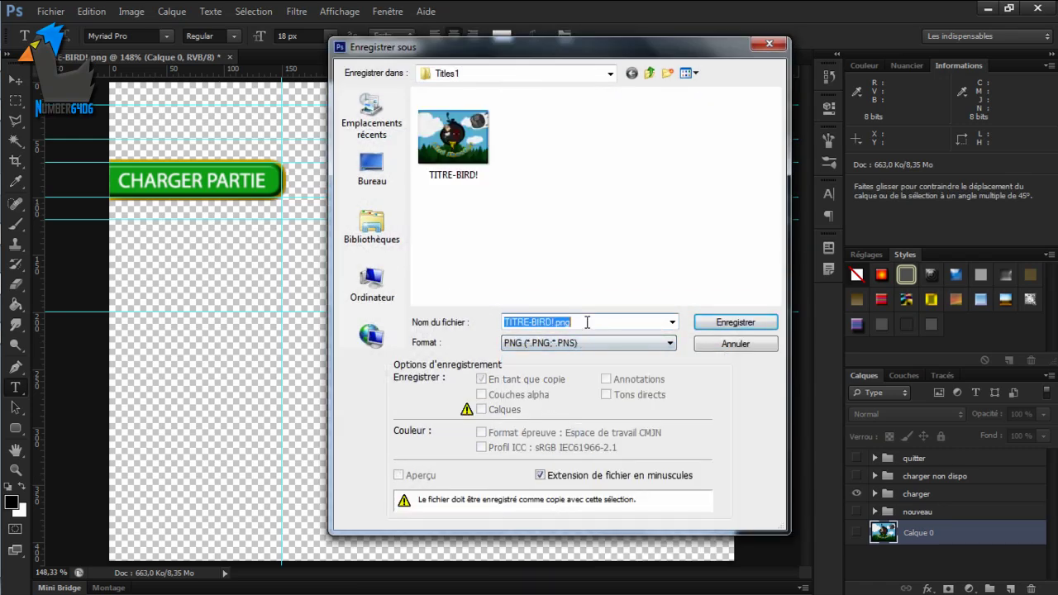
type("Menu")
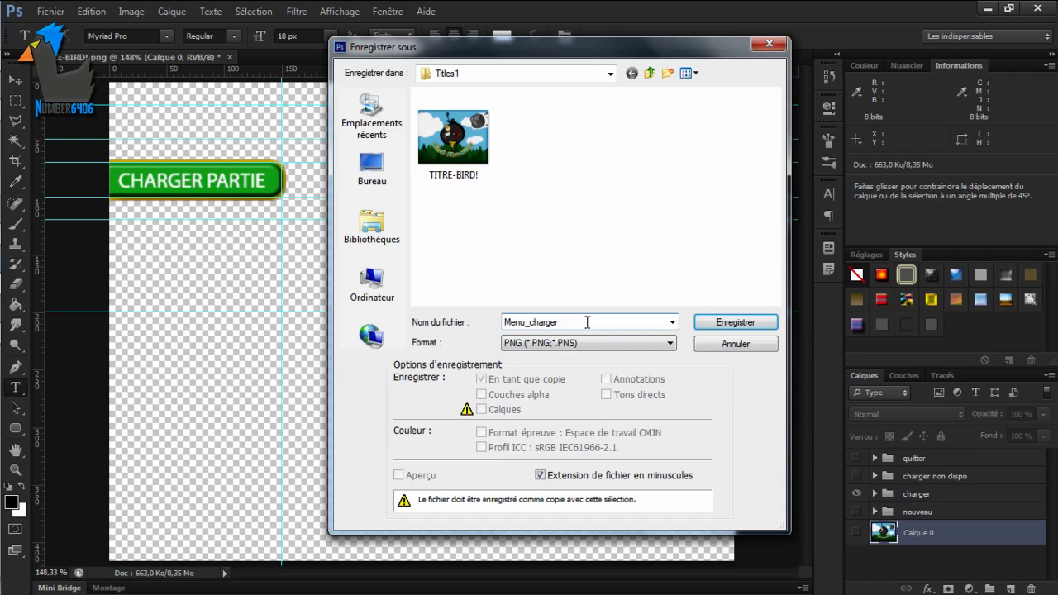
type("_charger")
key("Return")
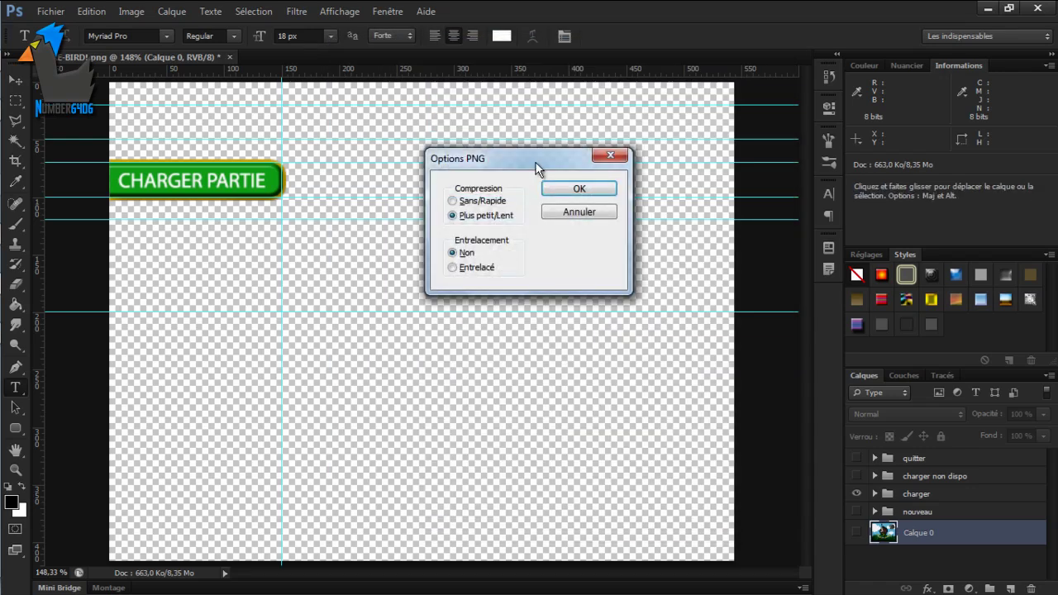
left_click(554, 192)
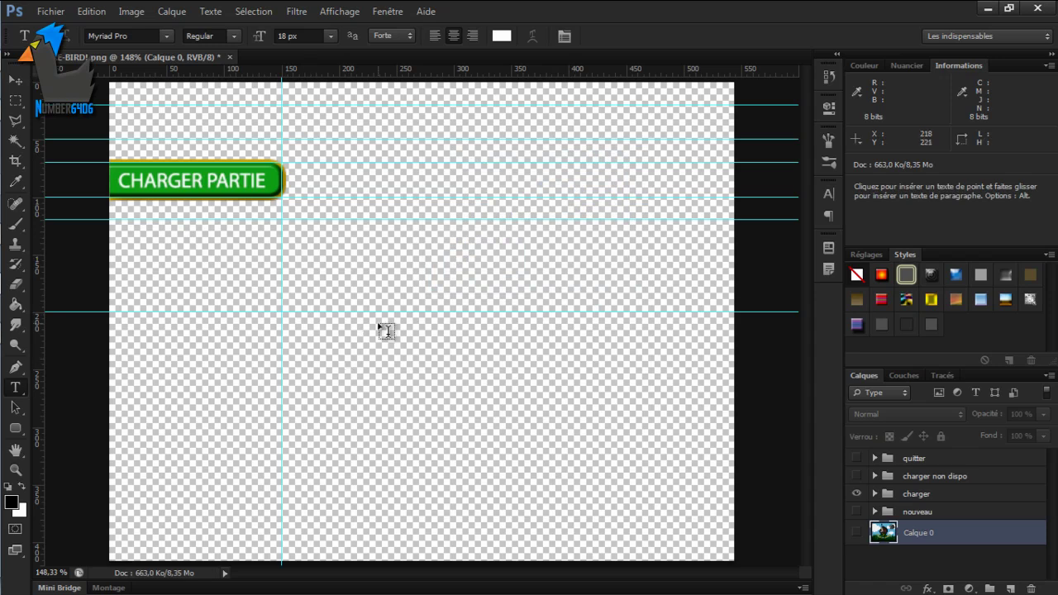